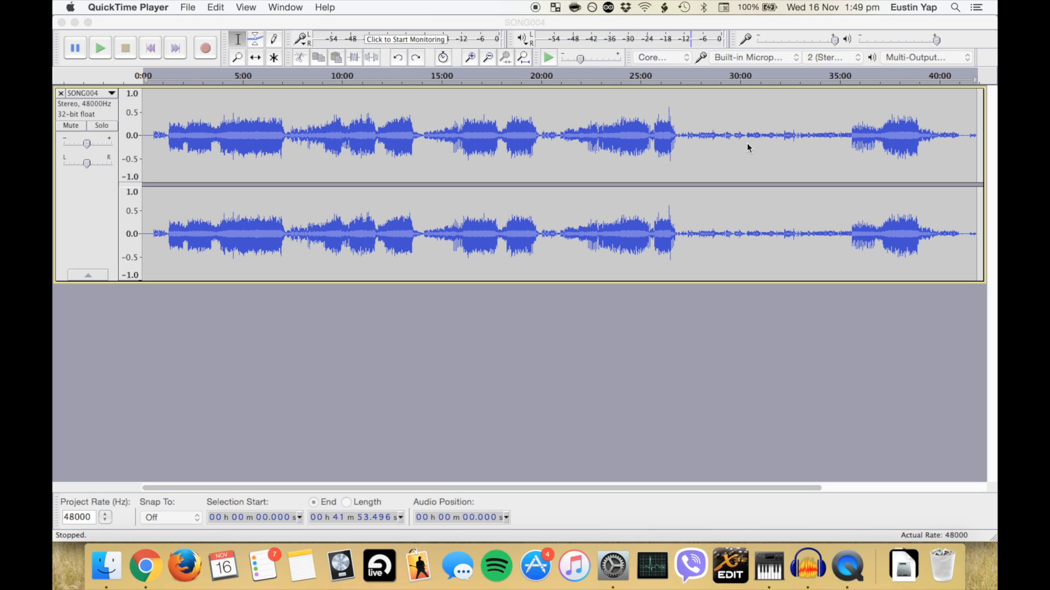
# Check the installed version in the About Audacity information and close it.
pyautogui.click(234, 329)
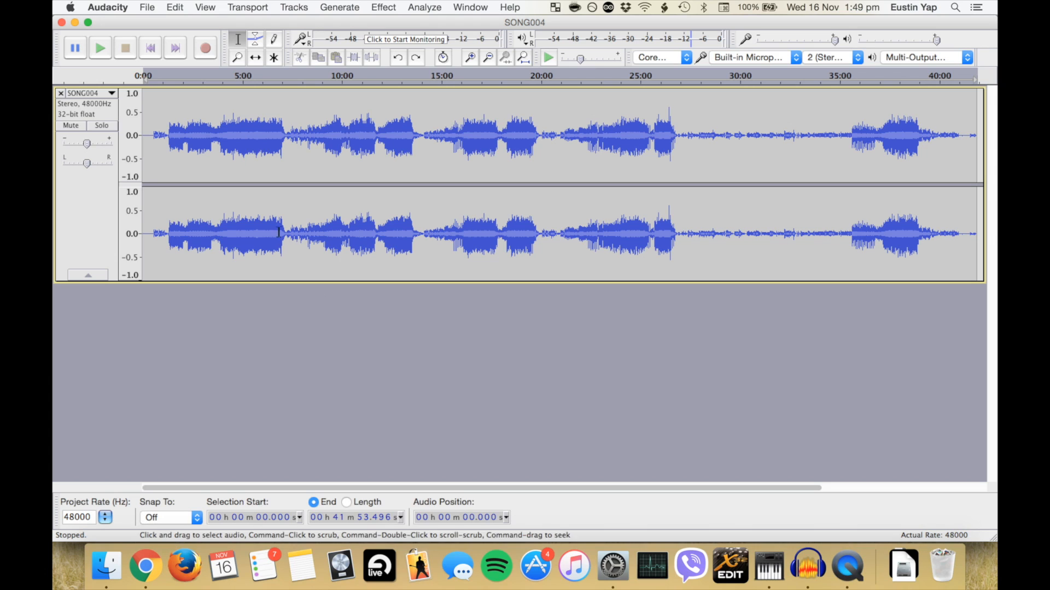
pyautogui.click(116, 8)
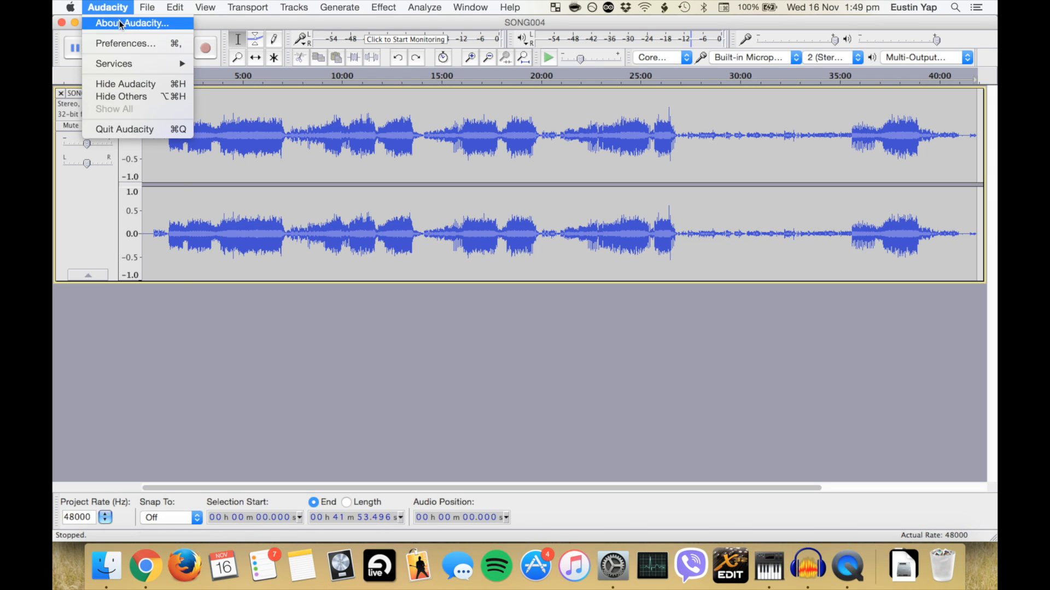
pyautogui.click(122, 23)
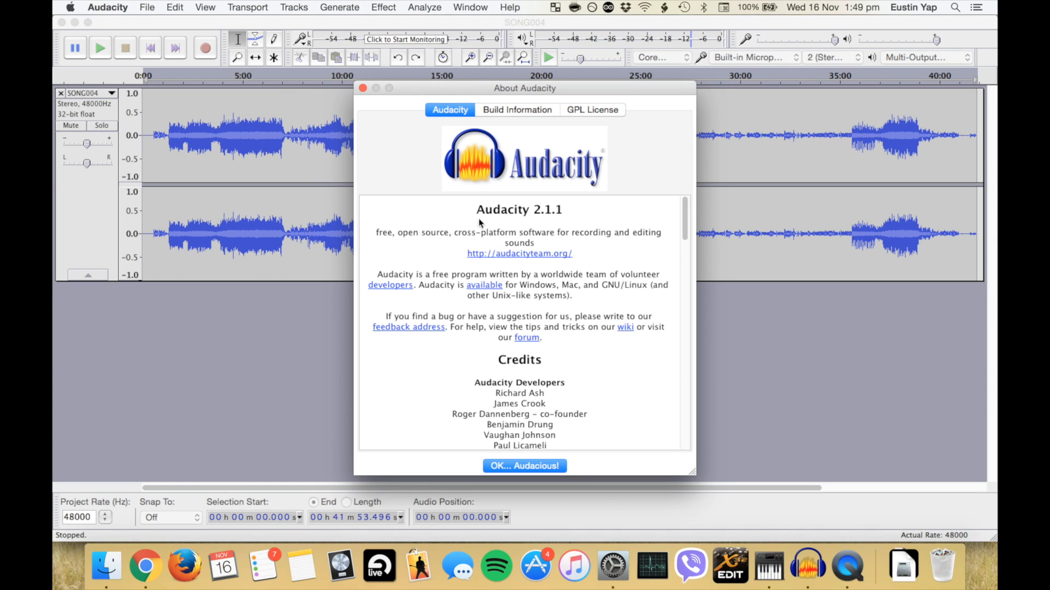
pyautogui.click(363, 88)
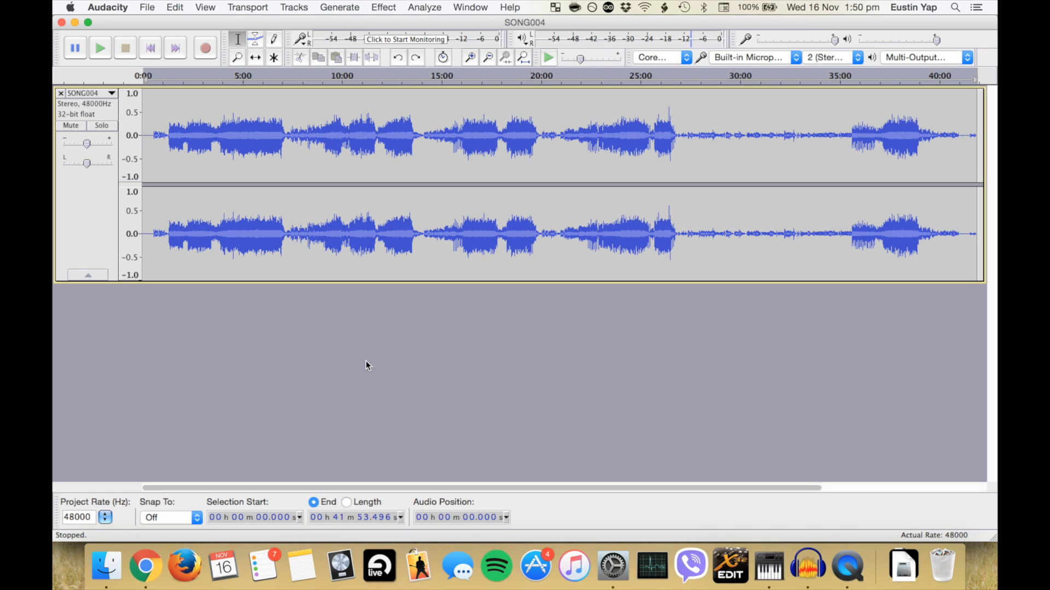
# Examine the track's loudest peak near 26:30 and check whether the Show Clipping option is enabled.
pyautogui.click(480, 147)
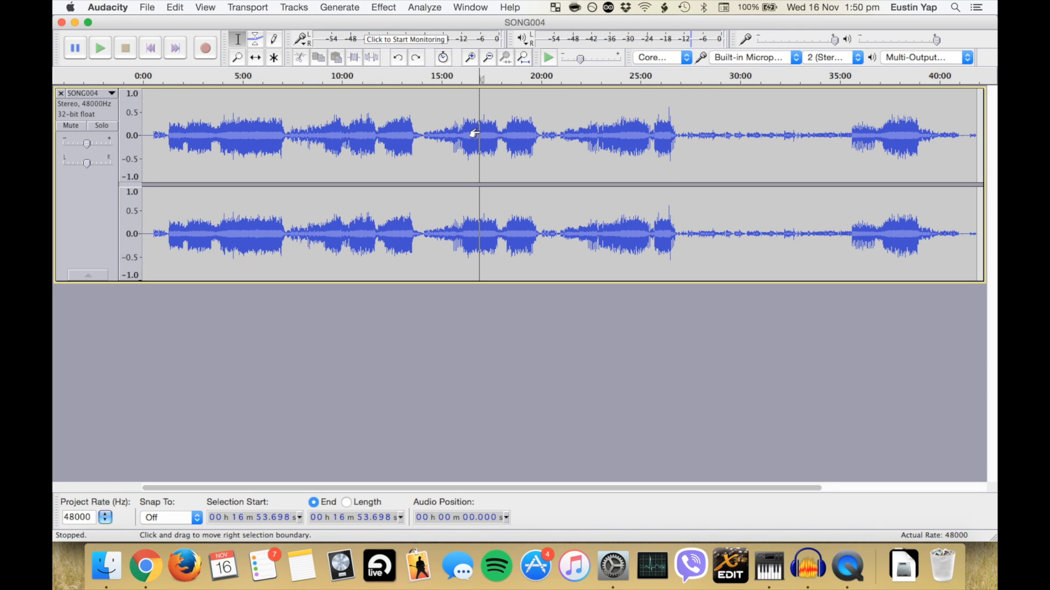
pyautogui.click(673, 146)
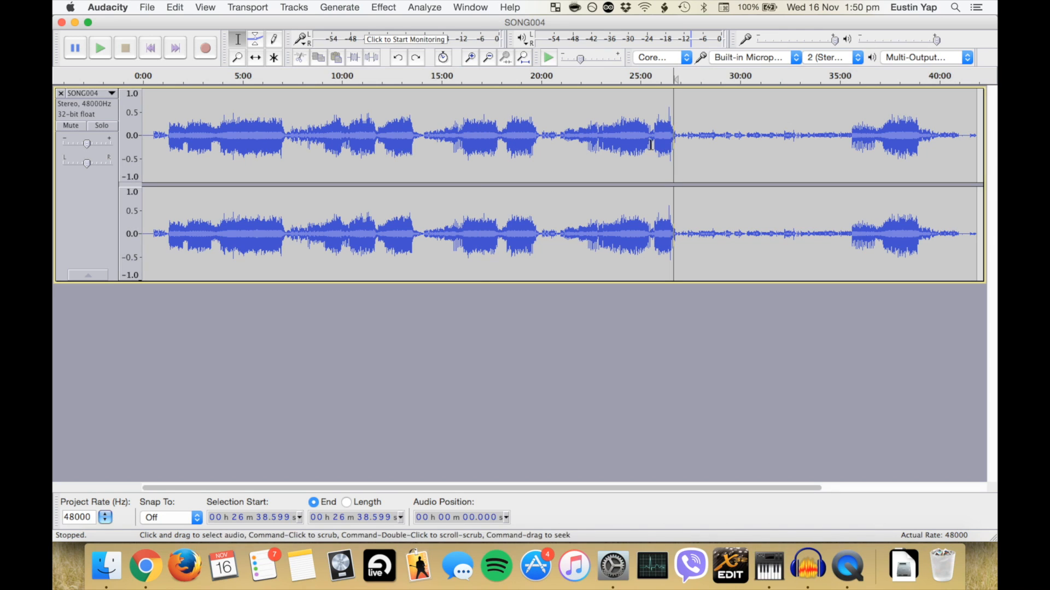
pyautogui.click(671, 138)
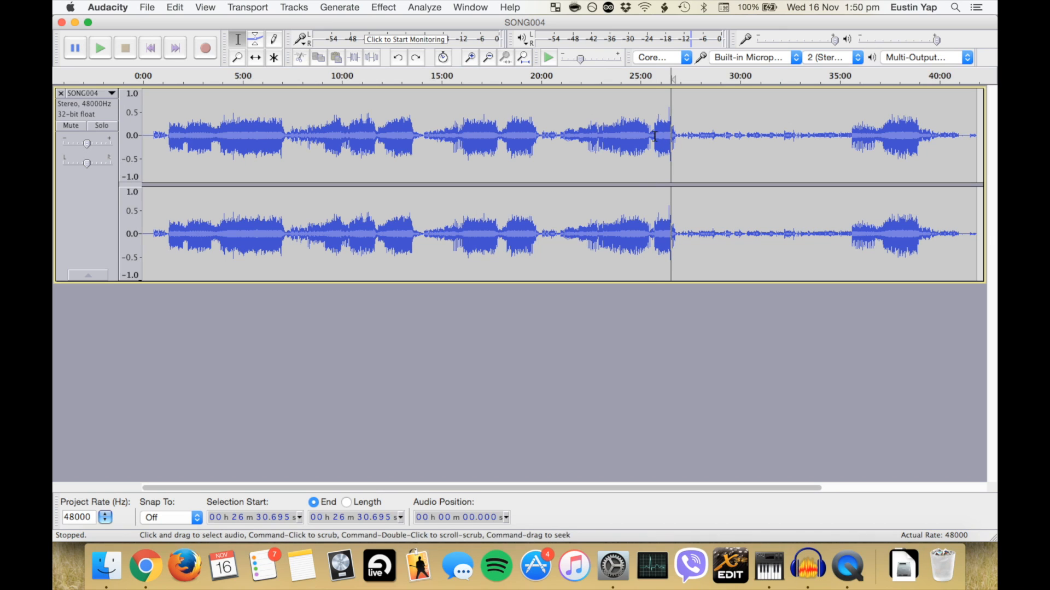
pyautogui.click(78, 241)
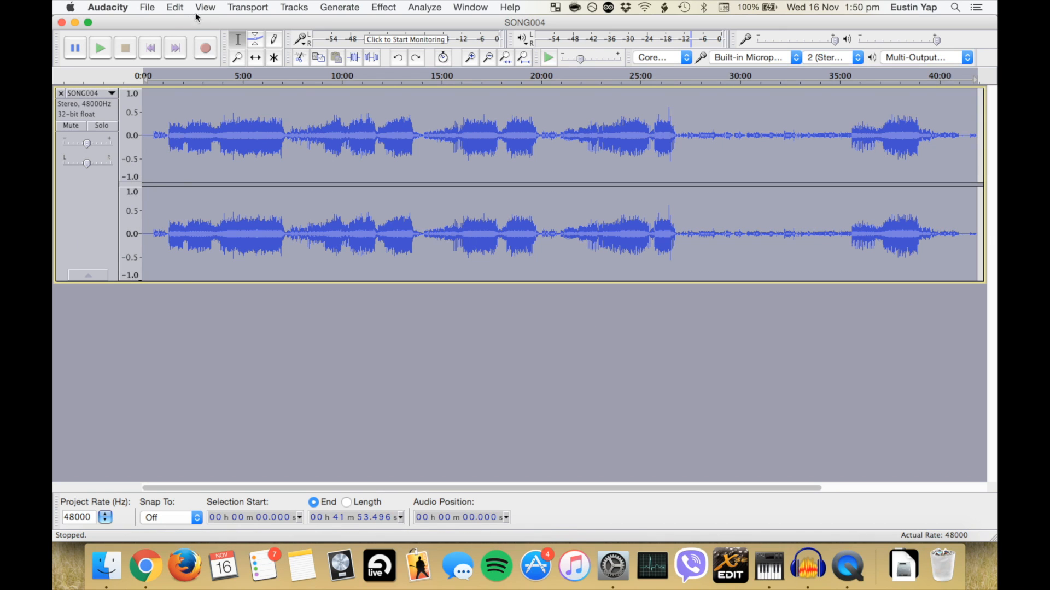
pyautogui.click(212, 8)
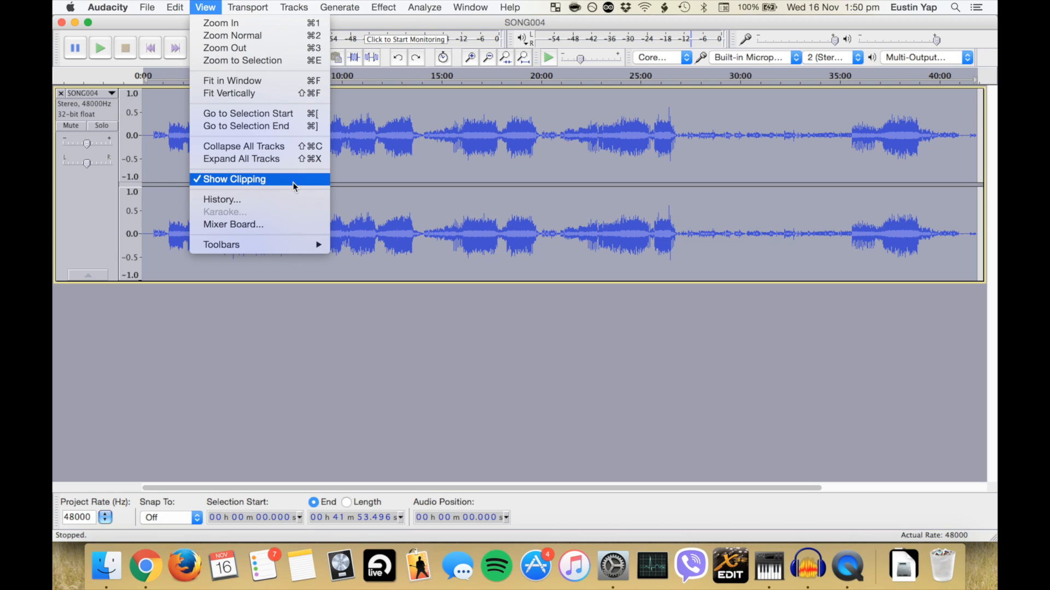
pyautogui.click(497, 194)
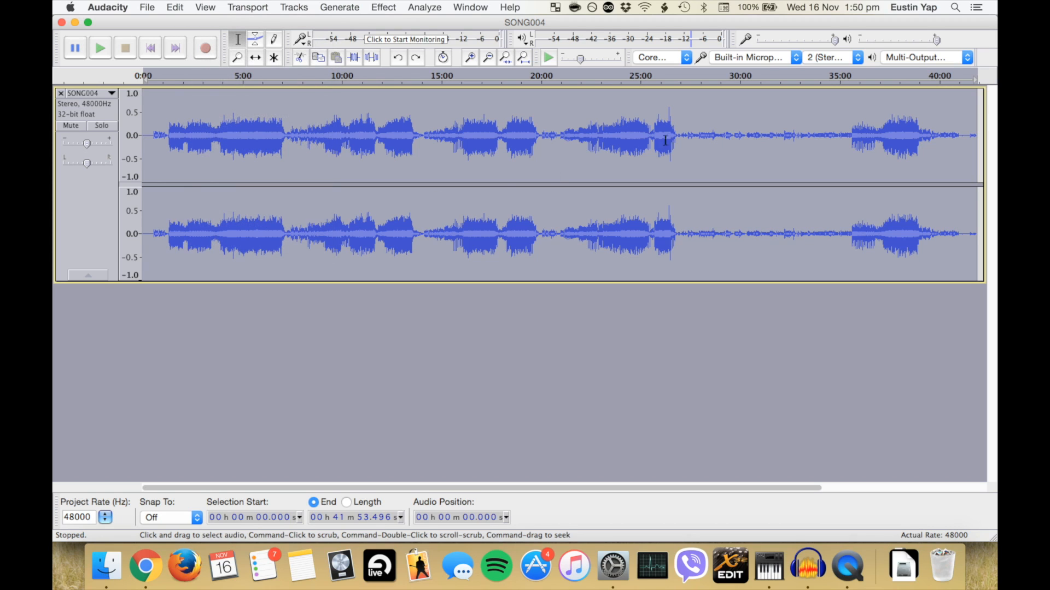
# Amplify the short section around the loudest peak, from about 26:15 to 26:50, by 6 dB with clipping allowed.
pyautogui.click(670, 136)
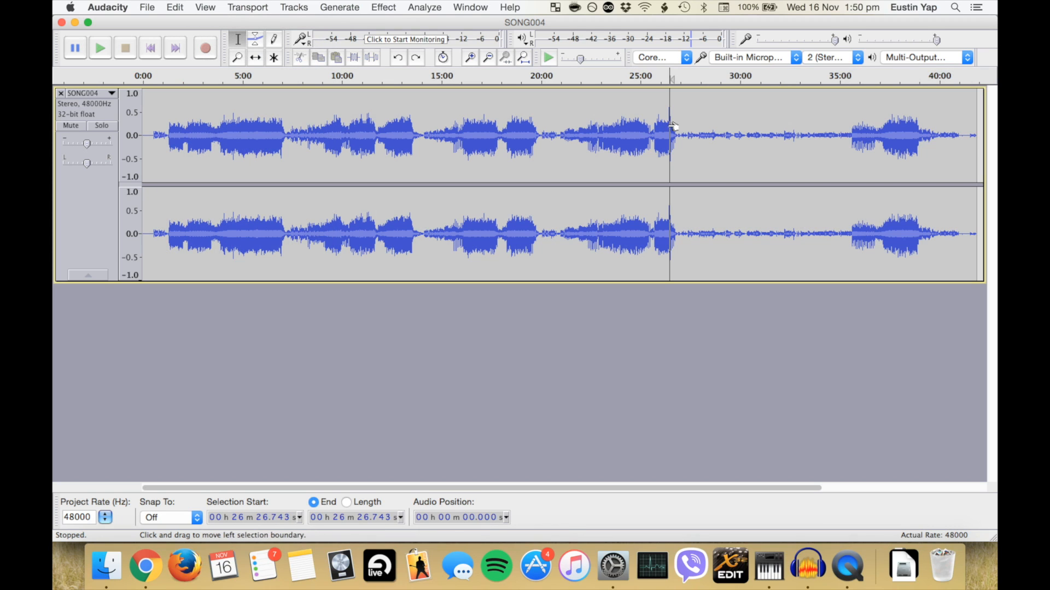
pyautogui.moveTo(664, 125); pyautogui.dragTo(673, 125)
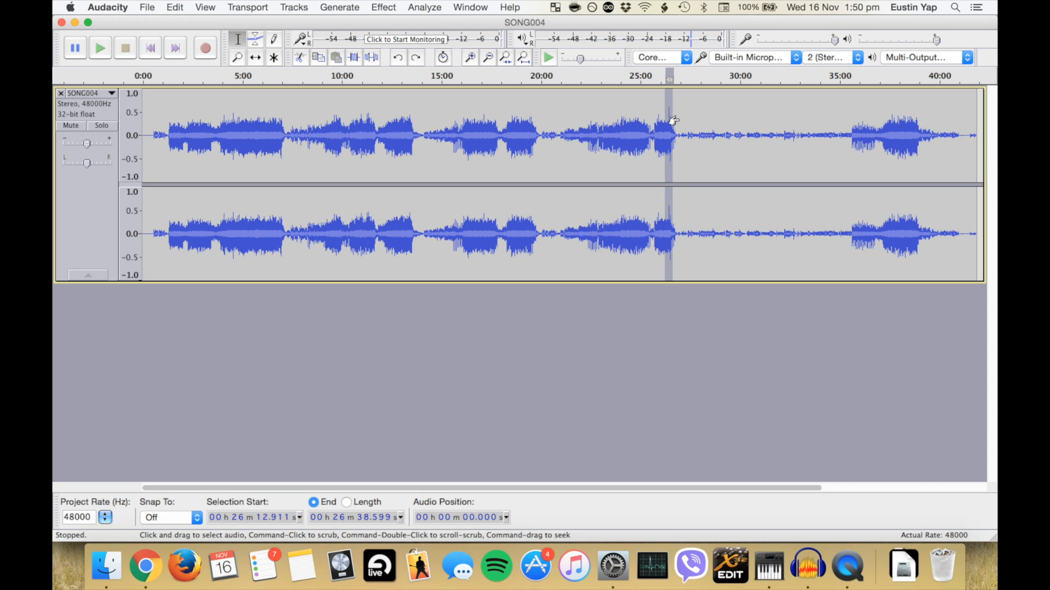
pyautogui.click(654, 121)
pyautogui.click(615, 130)
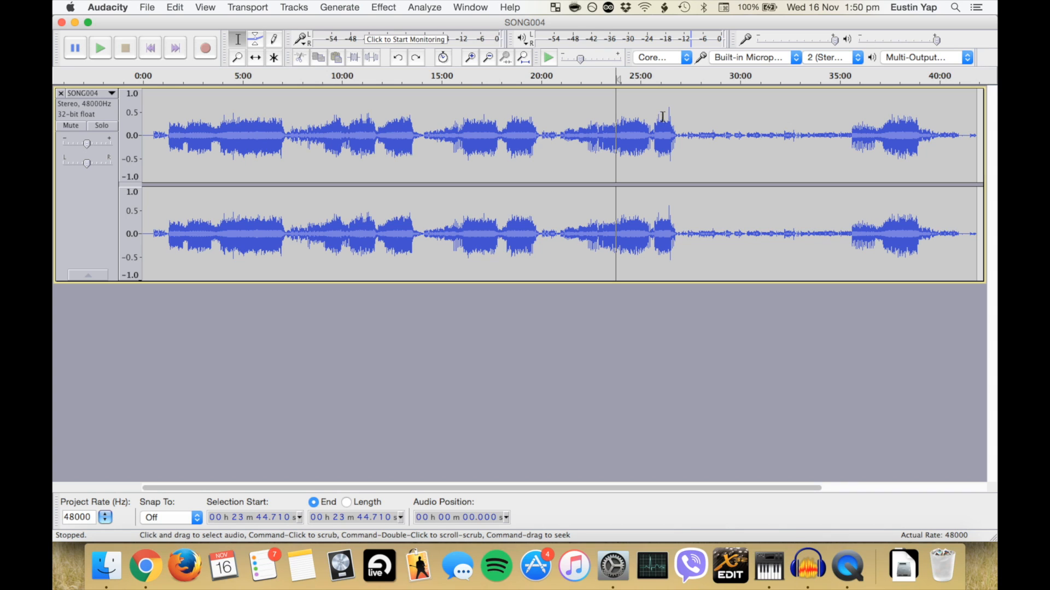
pyautogui.moveTo(666, 112); pyautogui.dragTo(677, 113)
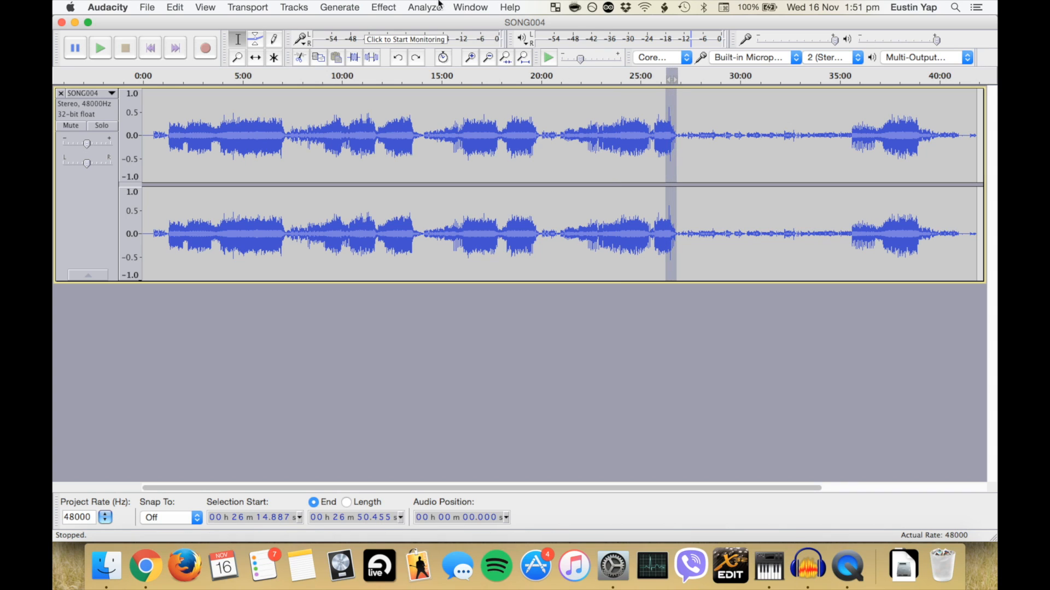
pyautogui.click(393, 8)
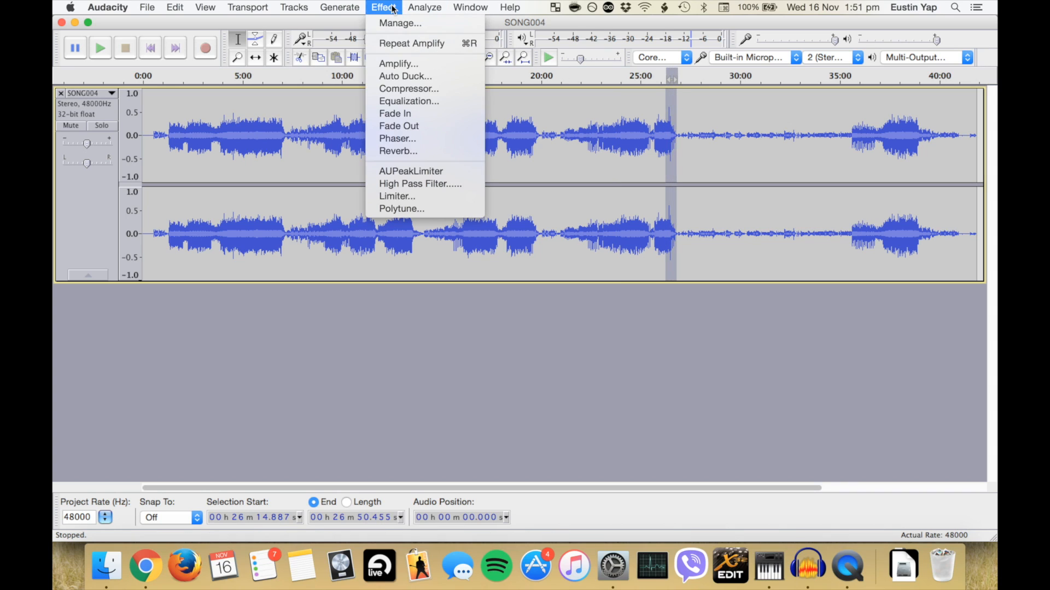
pyautogui.click(396, 63)
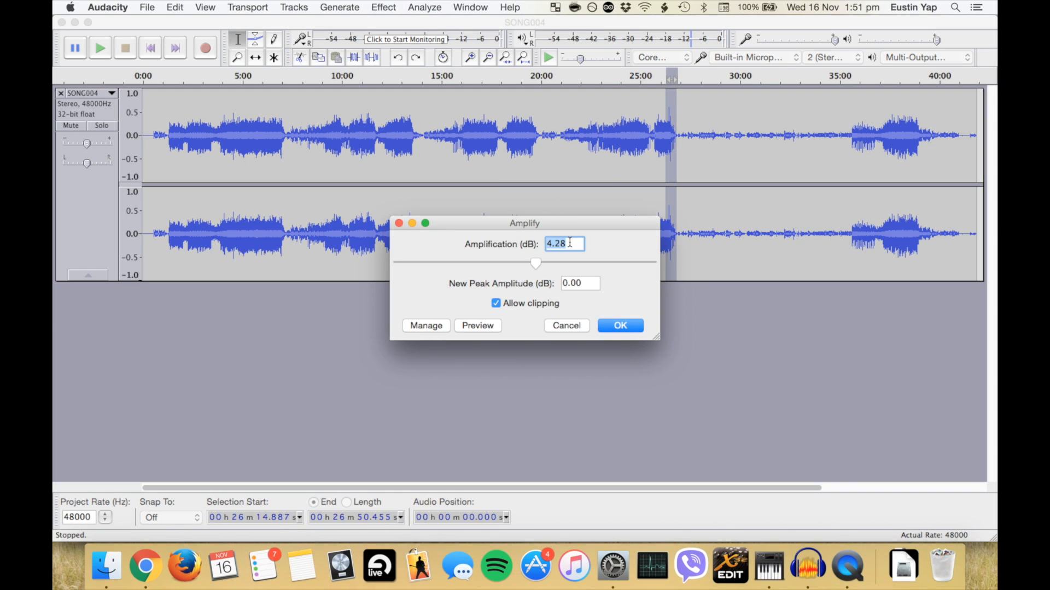
pyautogui.write('6')
pyautogui.click(618, 323)
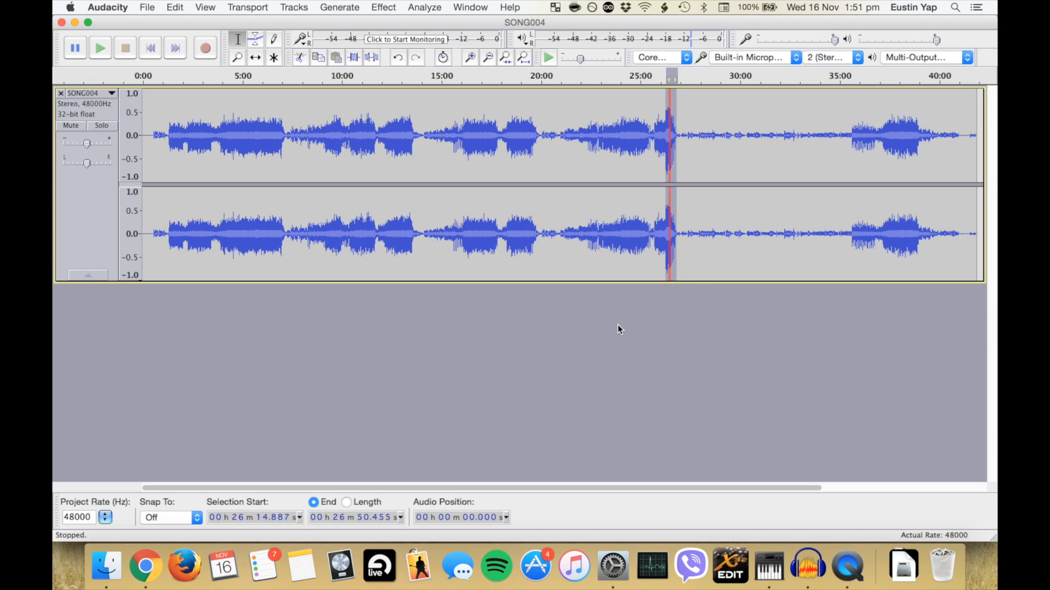
# Reselect the amplified section around 26:19 to 26:52 and switch the Show Clipping display off and back on.
pyautogui.click(709, 247)
pyautogui.moveTo(667, 117); pyautogui.dragTo(677, 119)
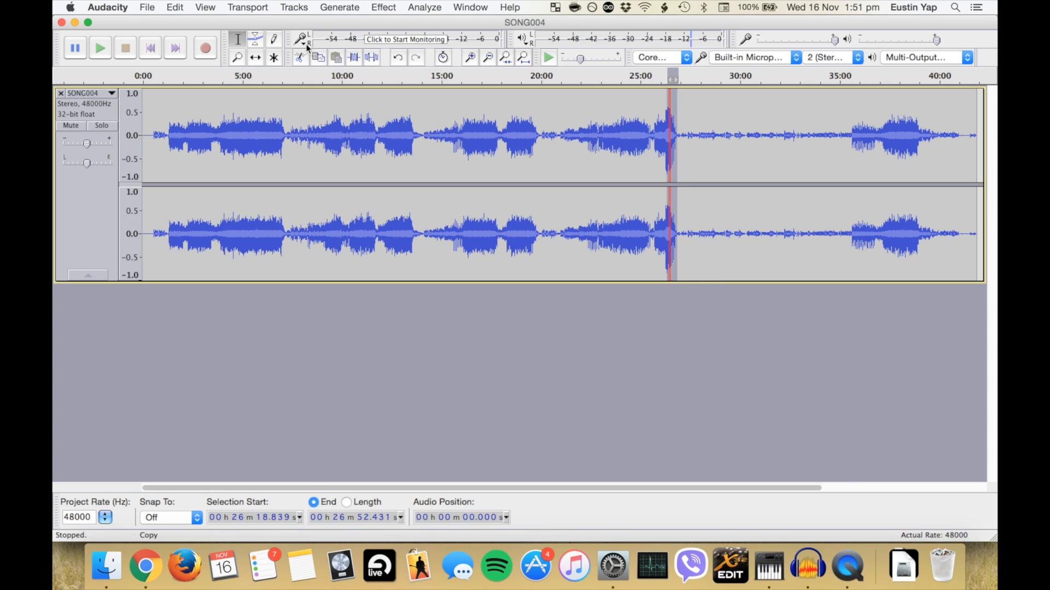
pyautogui.click(218, 9)
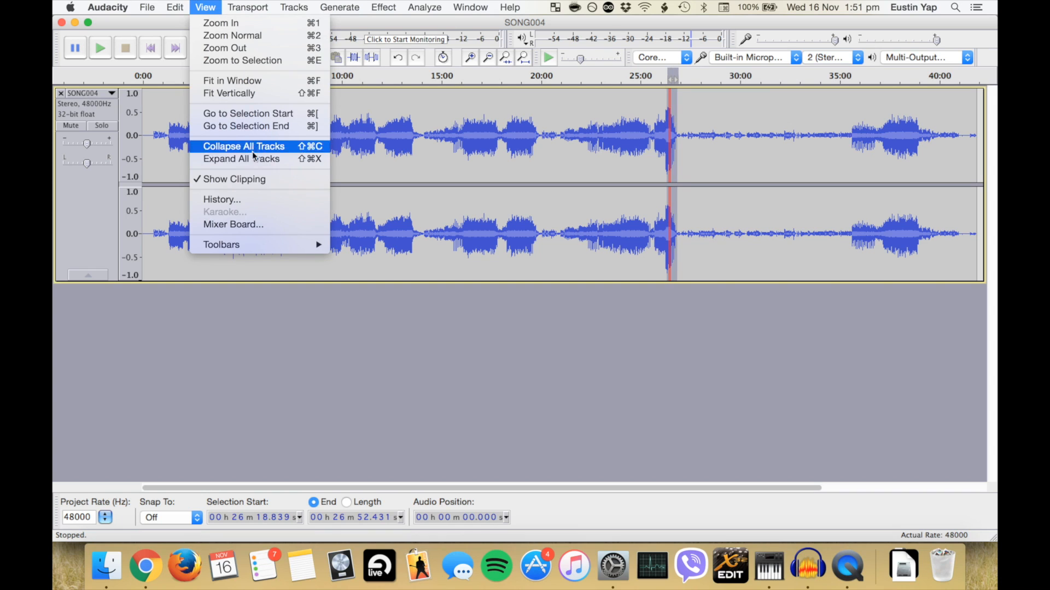
pyautogui.click(288, 179)
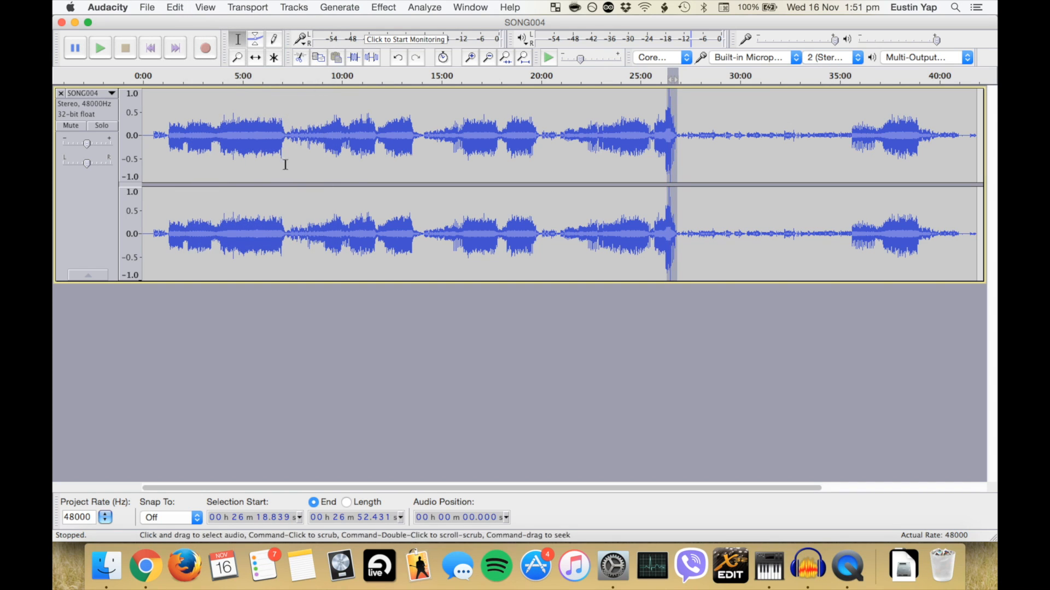
pyautogui.click(205, 8)
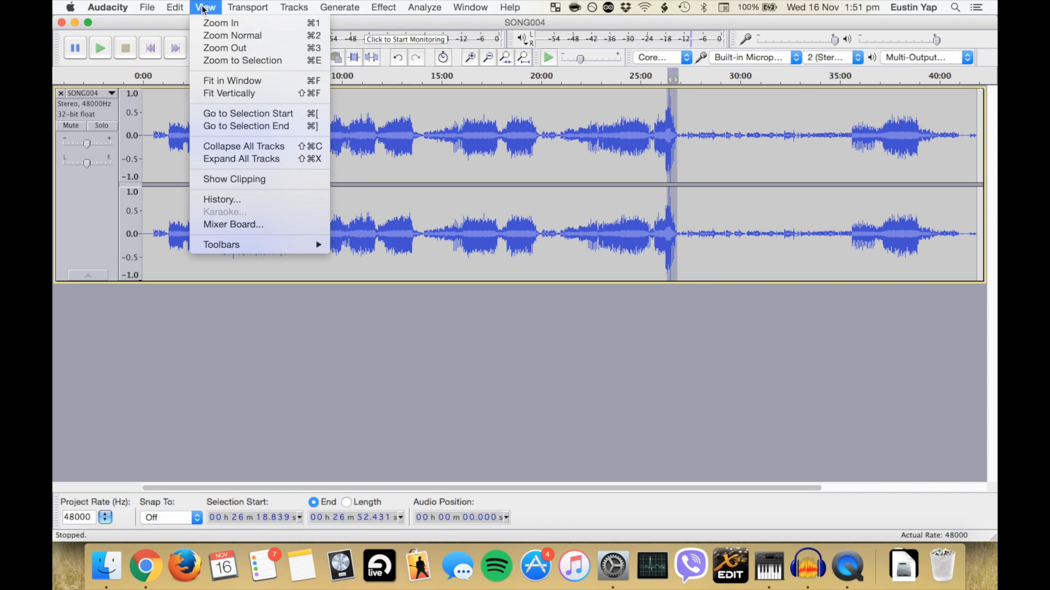
pyautogui.click(281, 178)
# Undo the amplification of the short section around the loudest peak.
pyautogui.click(538, 267)
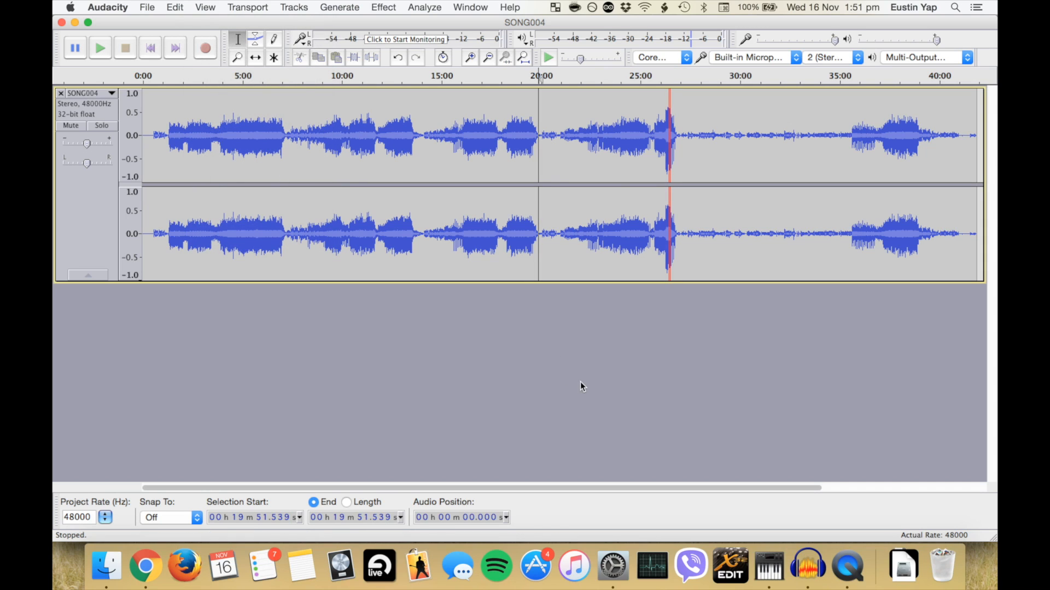
pyautogui.click(609, 364)
pyautogui.press('super+z')
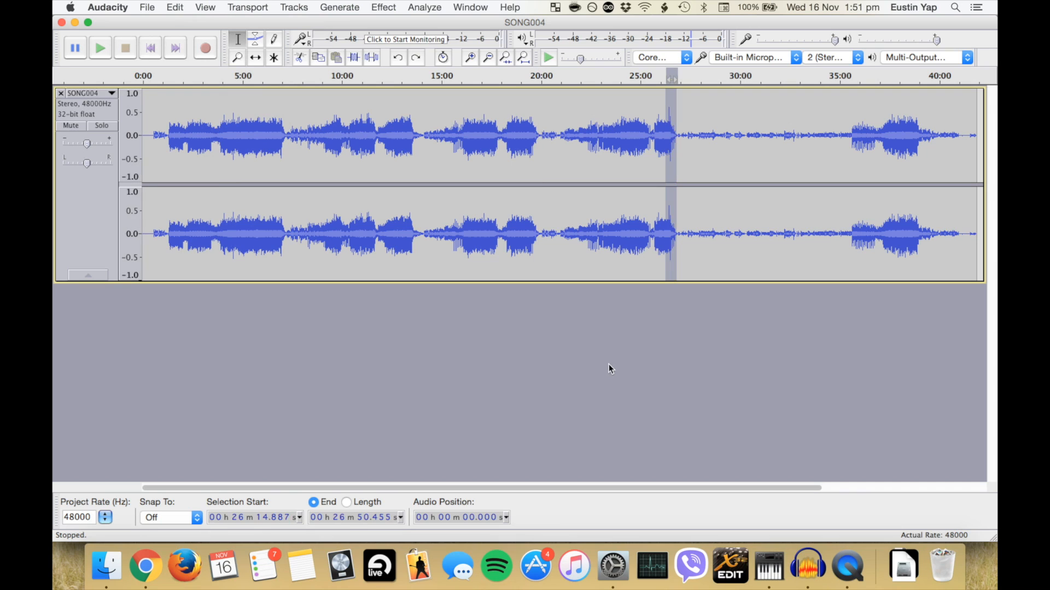
# Amplify the entire track by 4.28 dB to a new peak amplitude of 0.00 dB, with clipping disallowed.
pyautogui.click(619, 250)
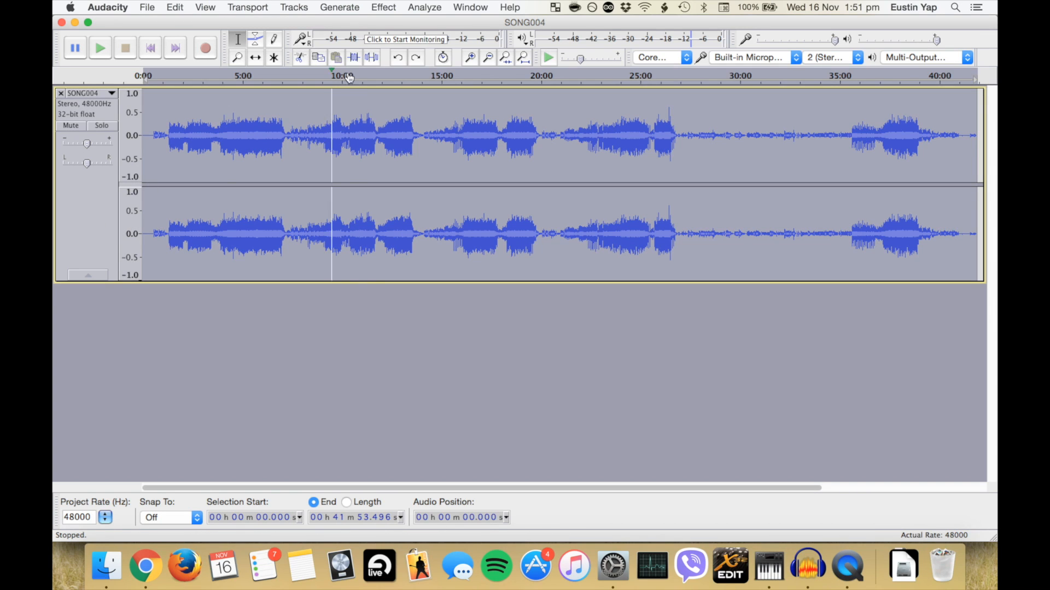
pyautogui.press('super+a')
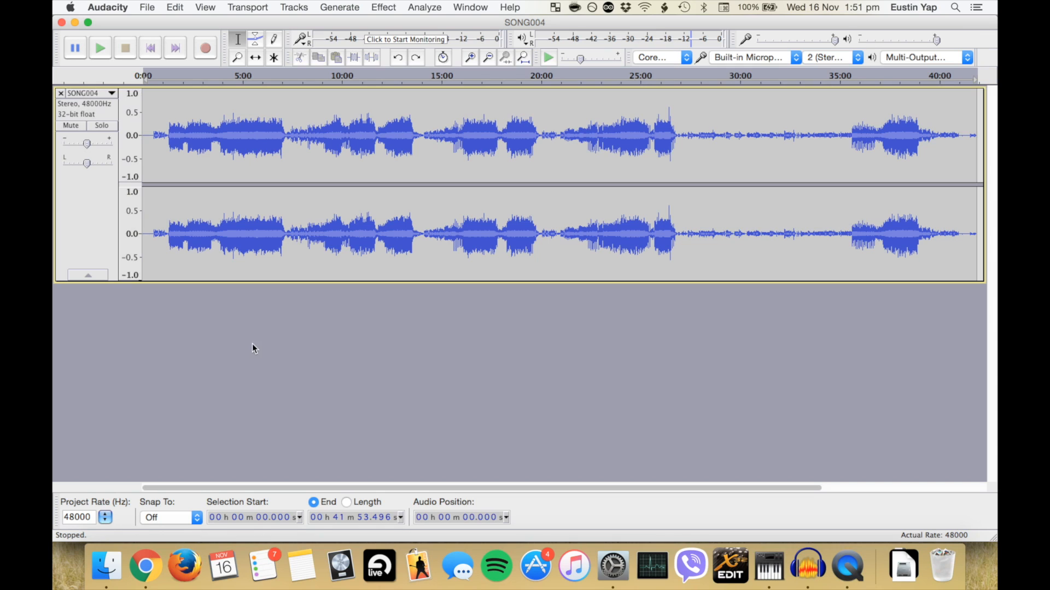
pyautogui.click(86, 225)
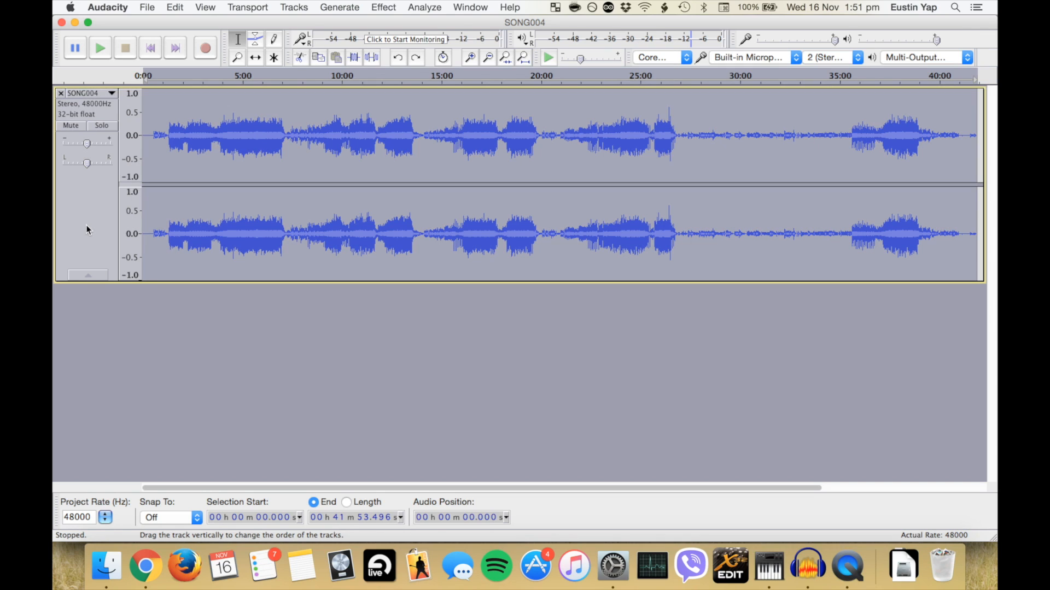
pyautogui.click(392, 9)
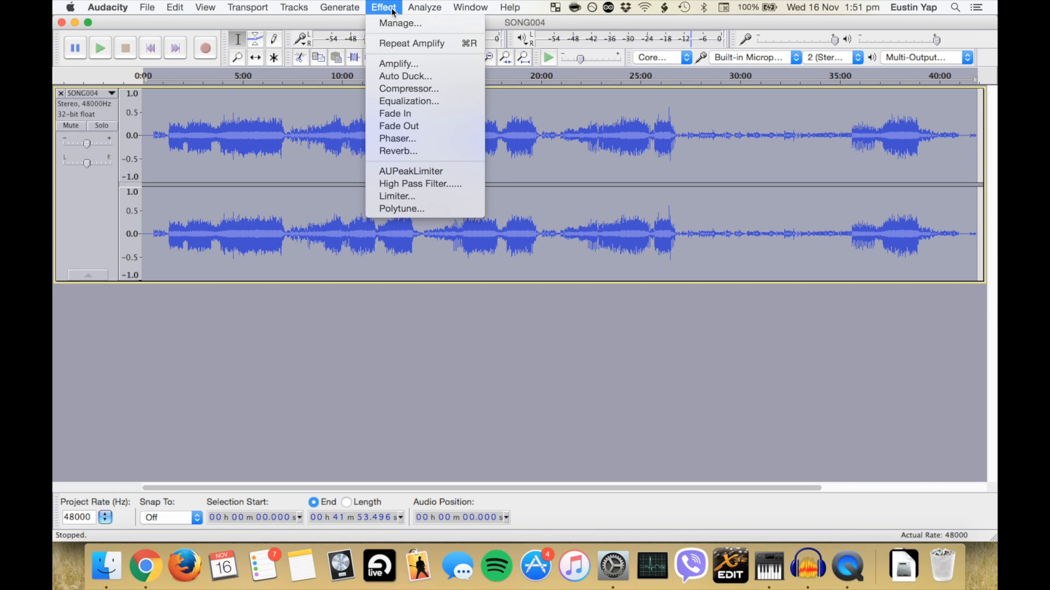
pyautogui.click(395, 64)
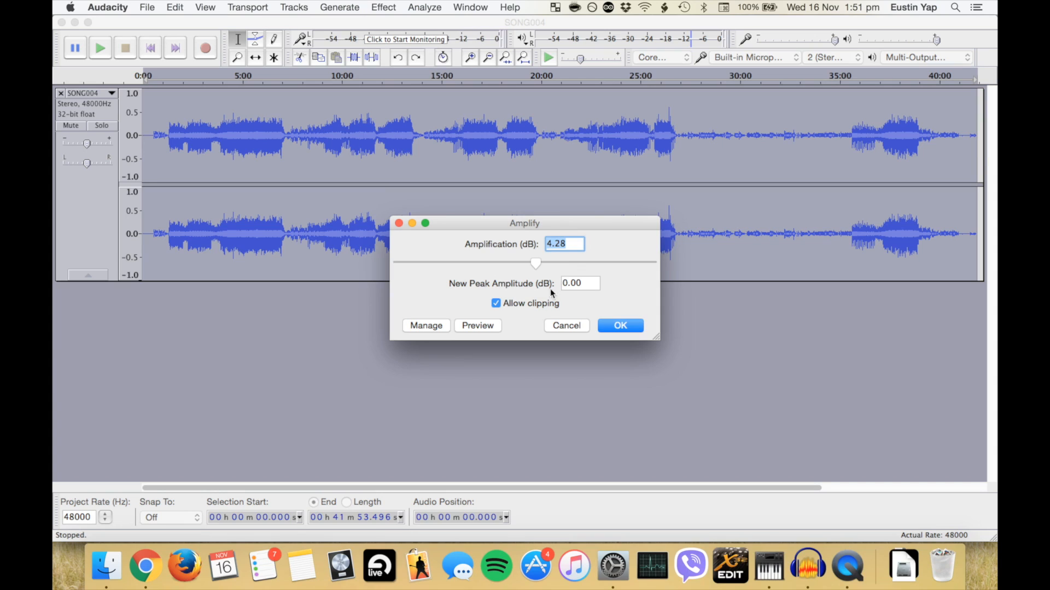
pyautogui.click(539, 303)
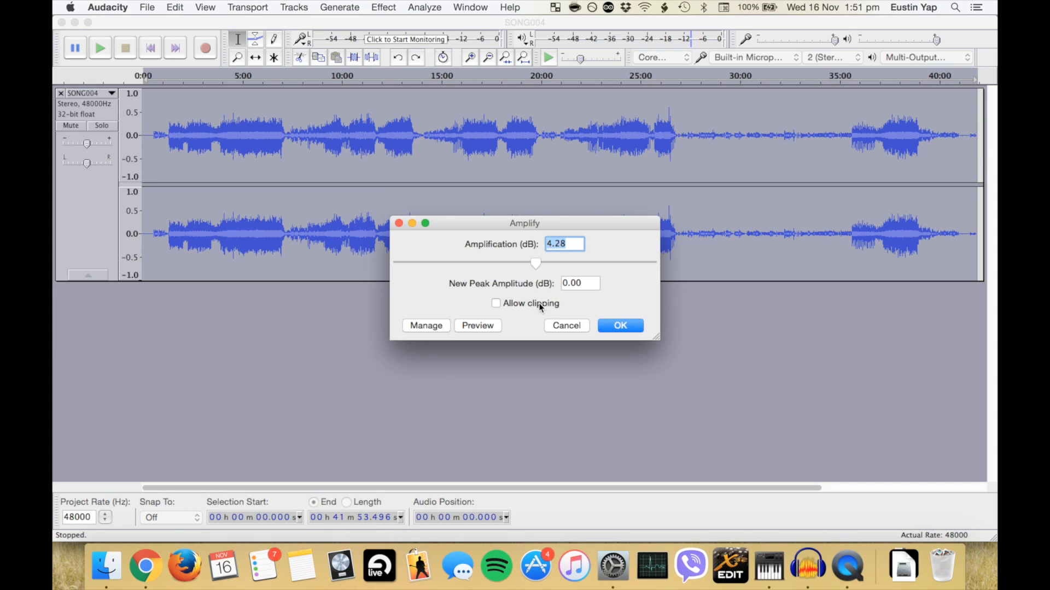
pyautogui.click(576, 243)
pyautogui.click(609, 323)
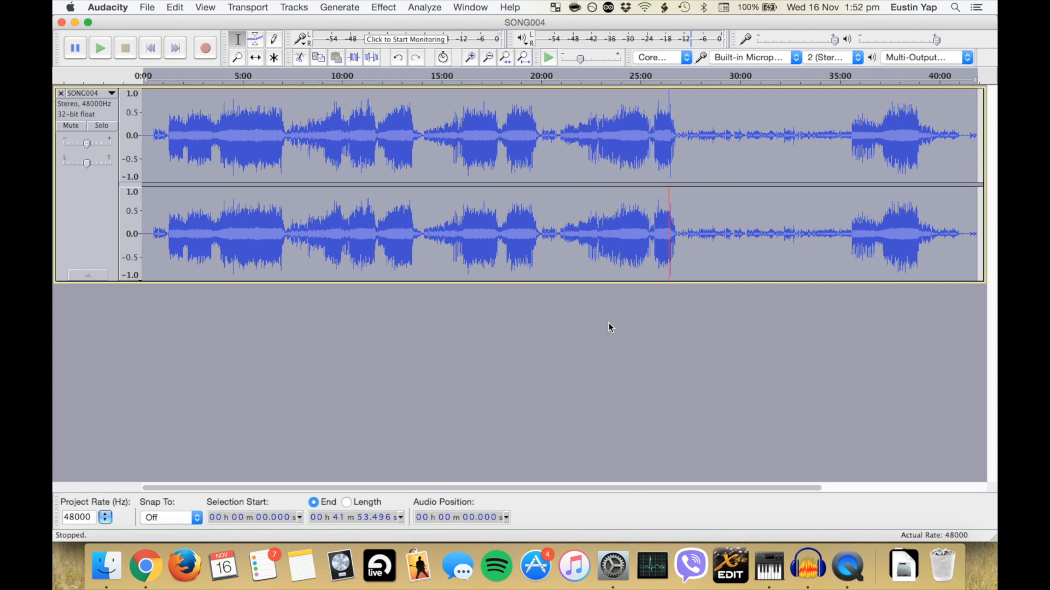
# Examine the amplified waveform for clipping around 26:26 and compare it with the other loud passages.
pyautogui.click(678, 234)
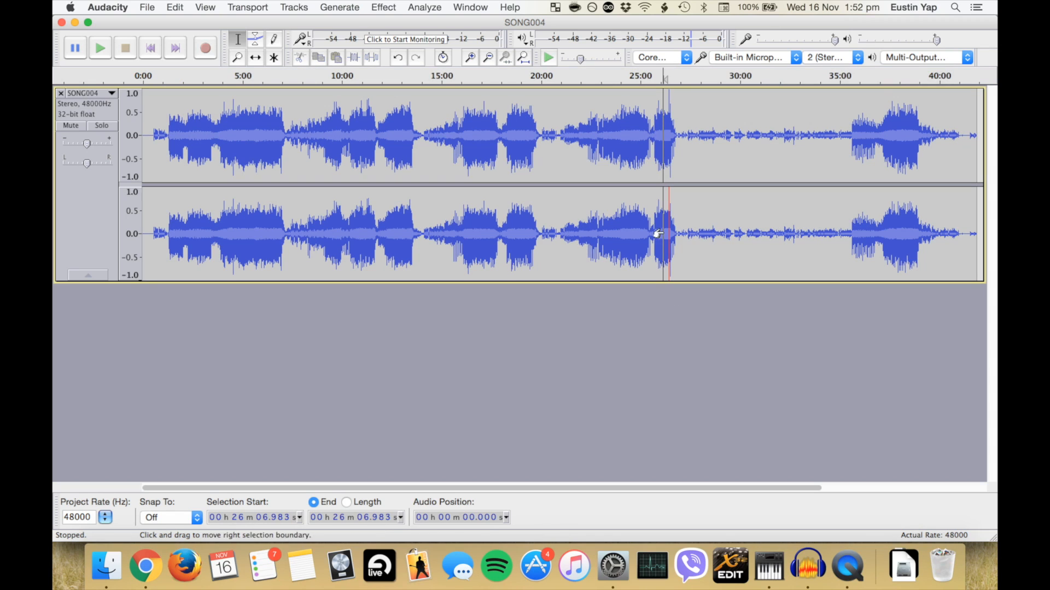
pyautogui.click(669, 234)
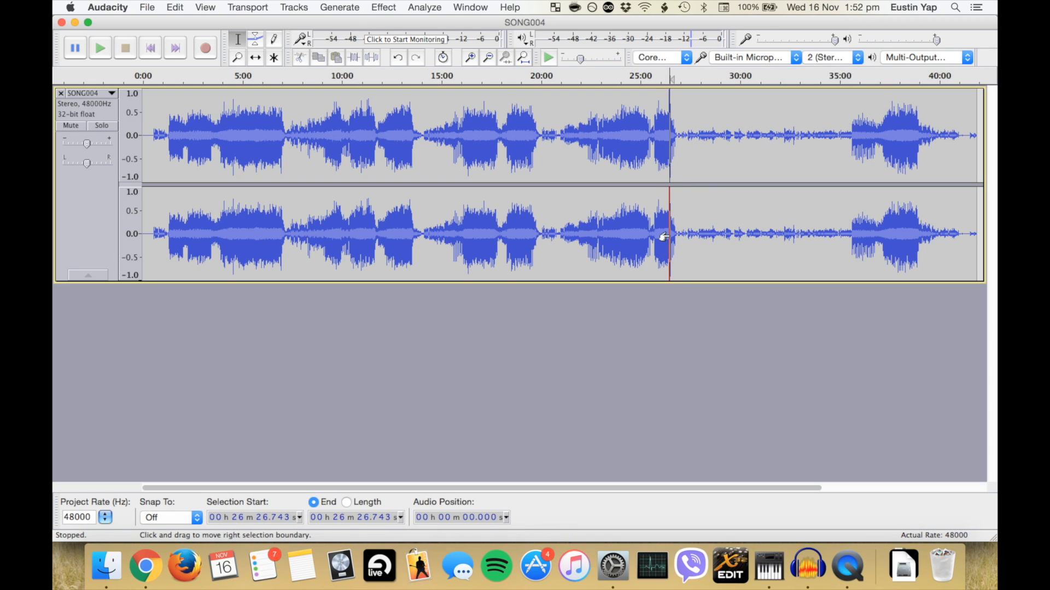
pyautogui.click(408, 135)
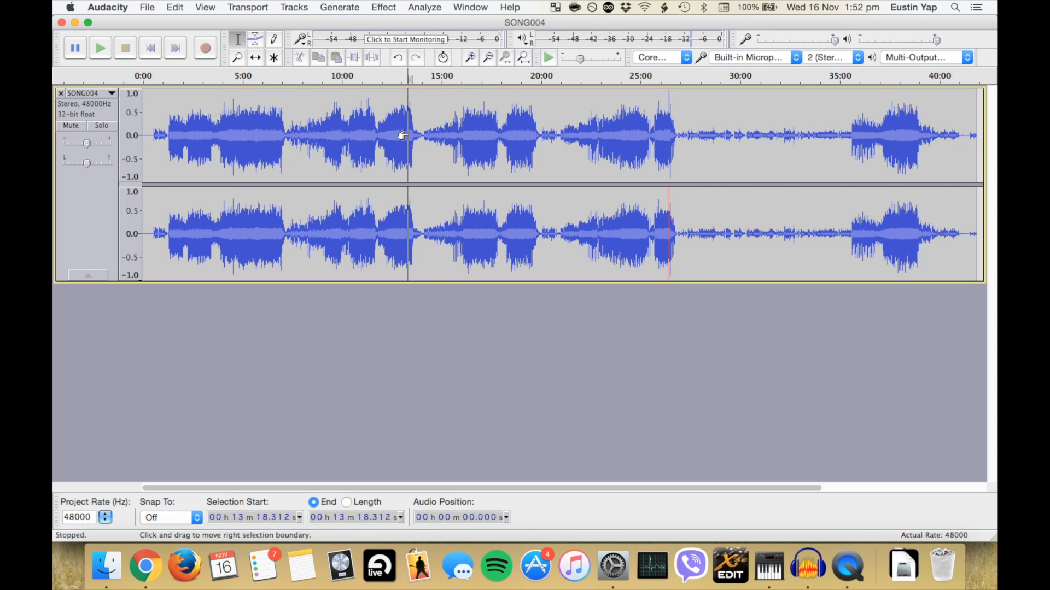
pyautogui.click(632, 135)
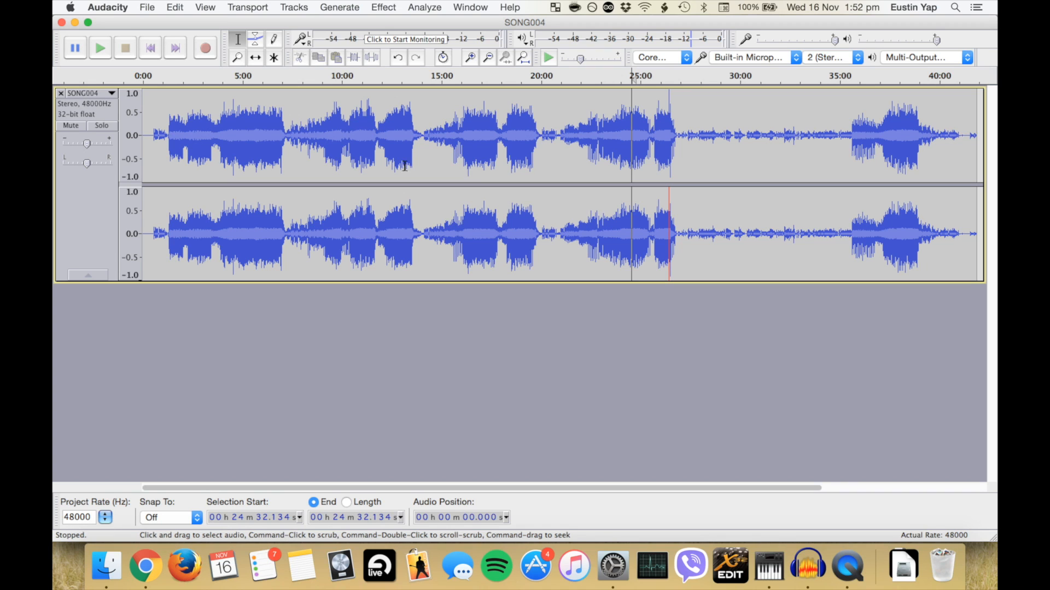
pyautogui.click(272, 236)
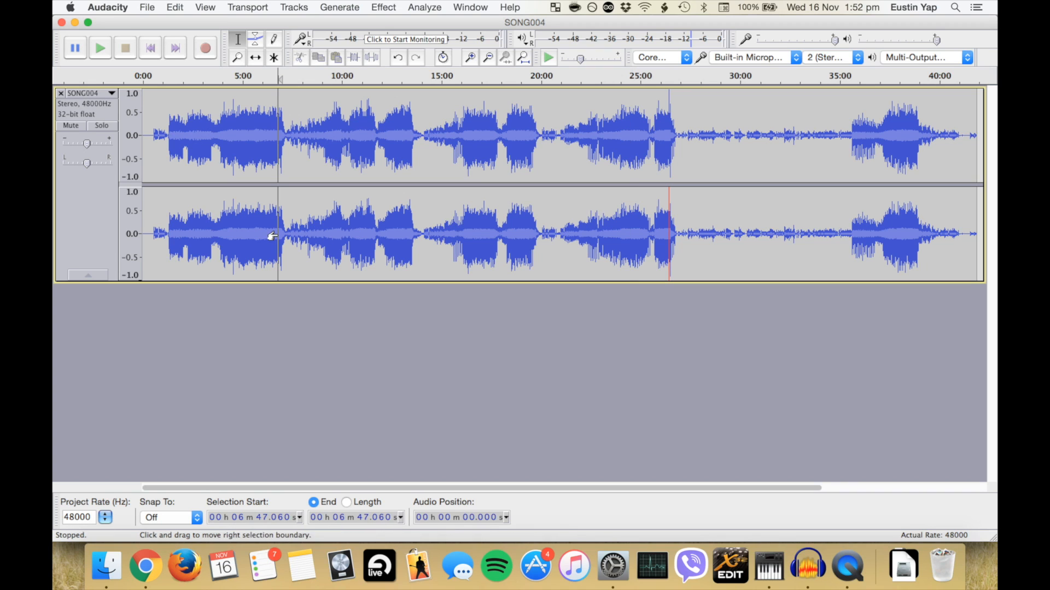
# Select the entire SONG004 stereo track.
pyautogui.click(89, 215)
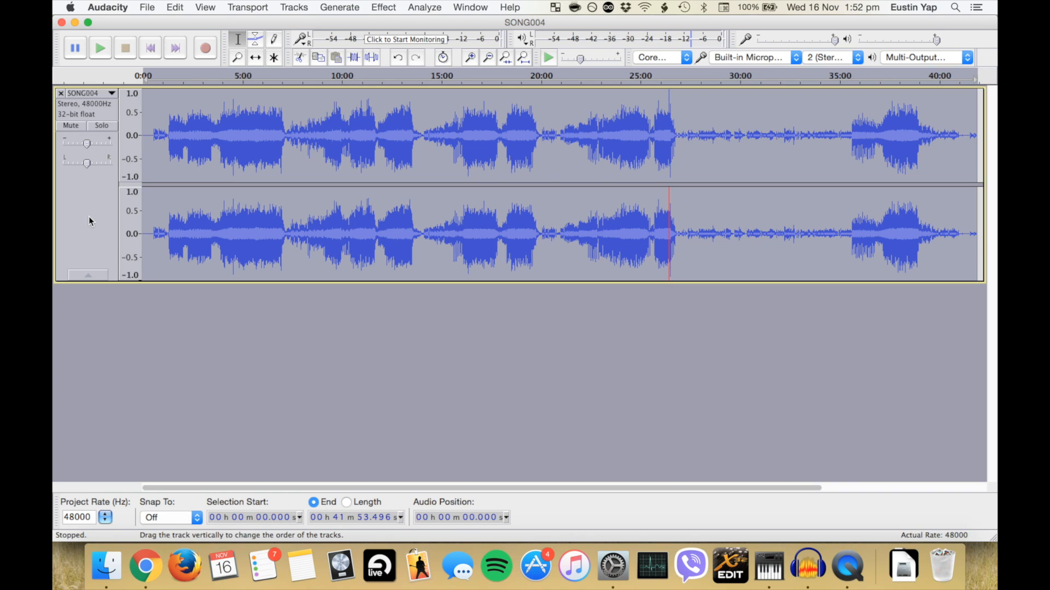
pyautogui.click(656, 107)
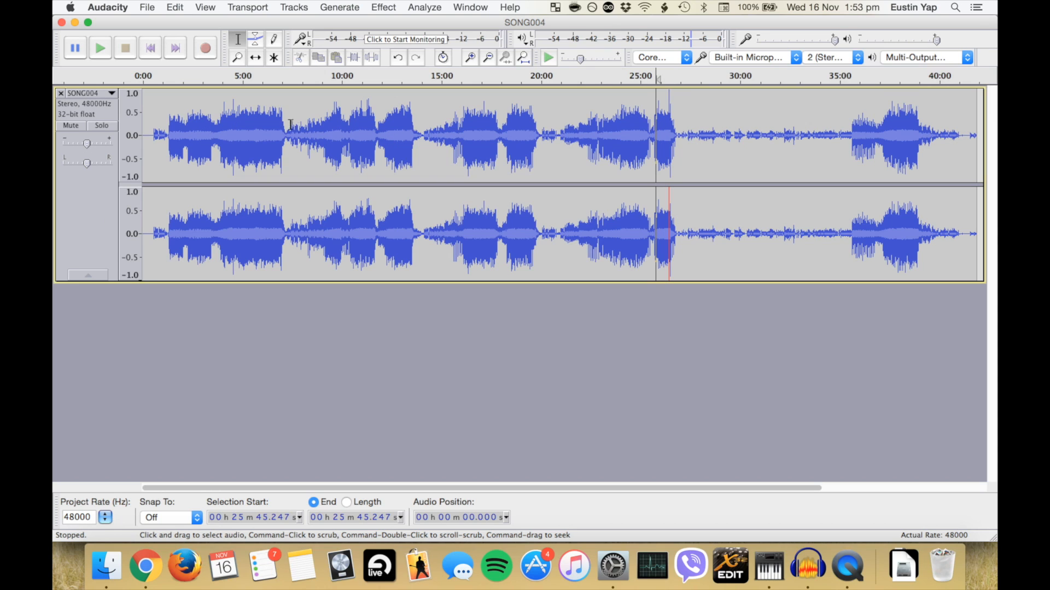
pyautogui.click(594, 252)
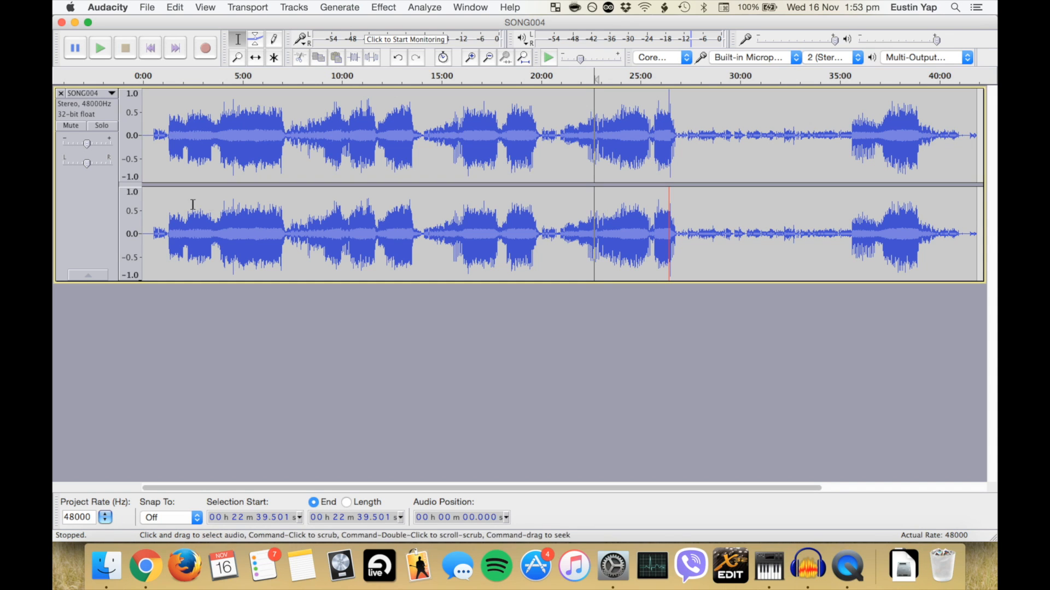
pyautogui.click(94, 225)
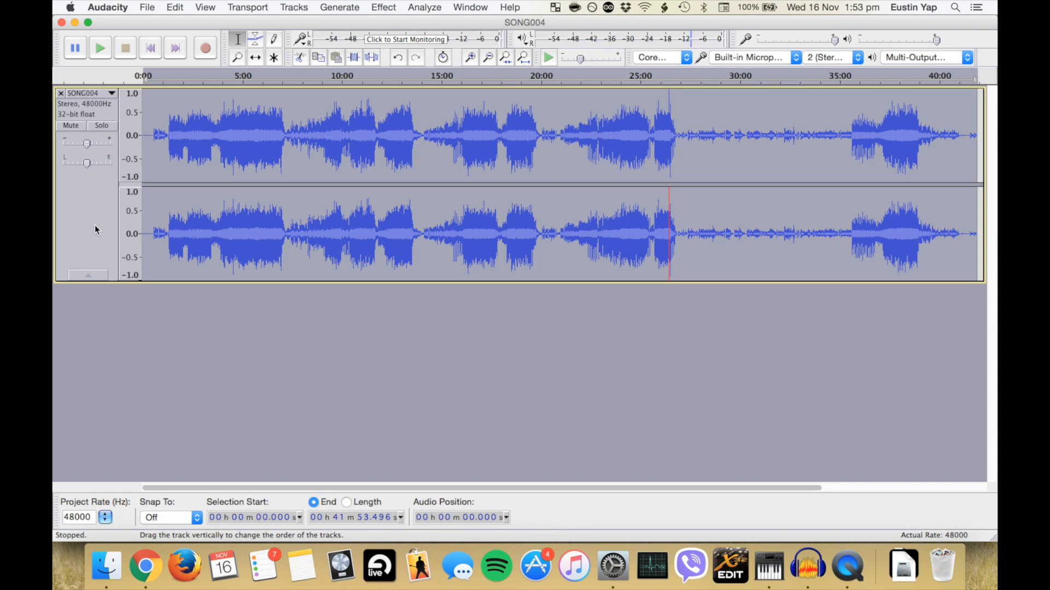
# Look through the available effects in the Plug-in Manager and close it without making changes.
pyautogui.click(426, 5)
pyautogui.moveTo(386, 8)
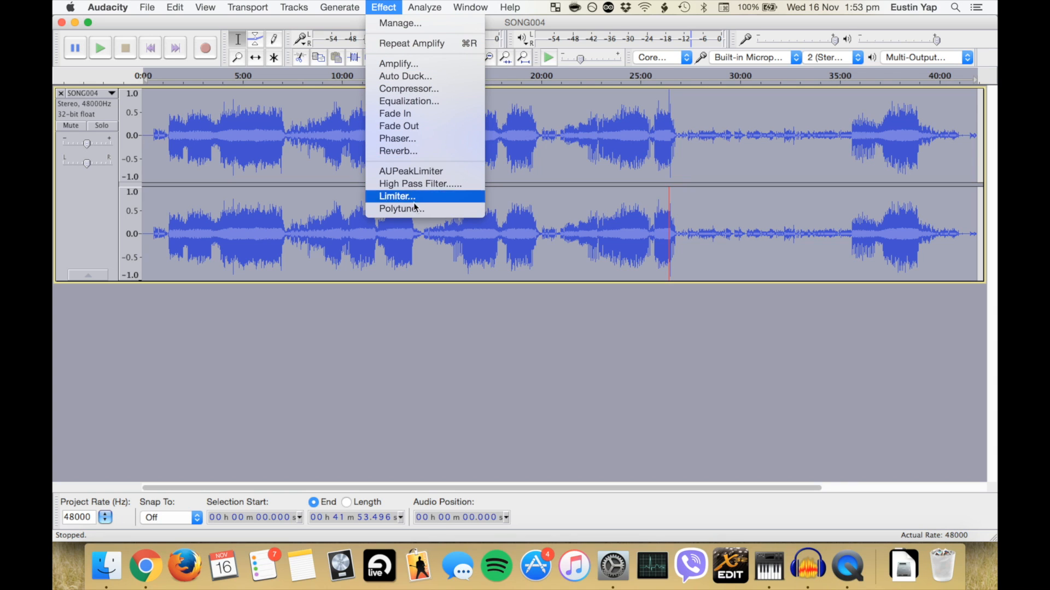
pyautogui.click(411, 27)
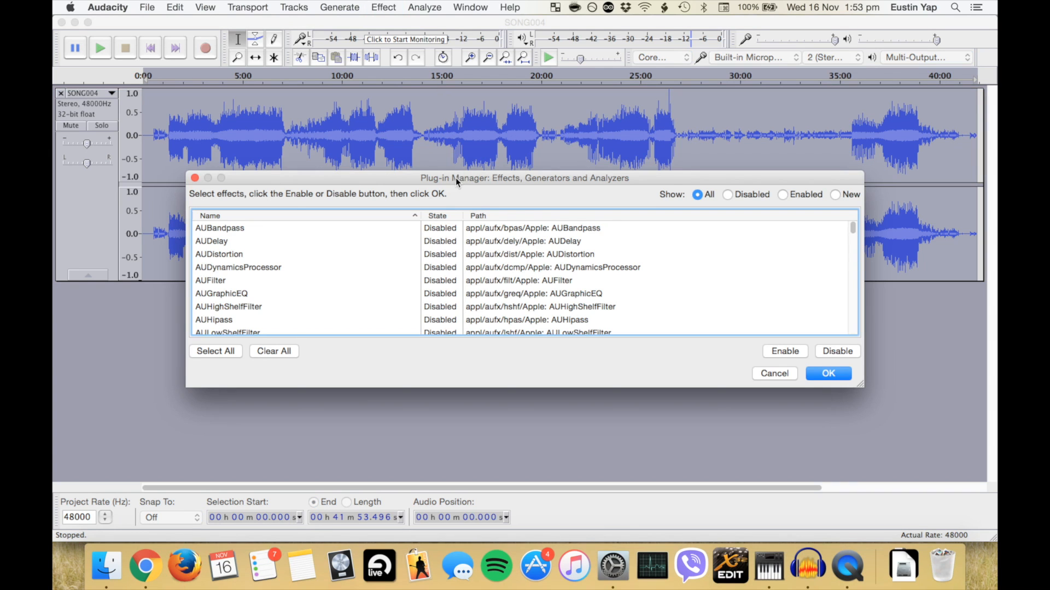
pyautogui.moveTo(455, 178); pyautogui.dragTo(454, 161)
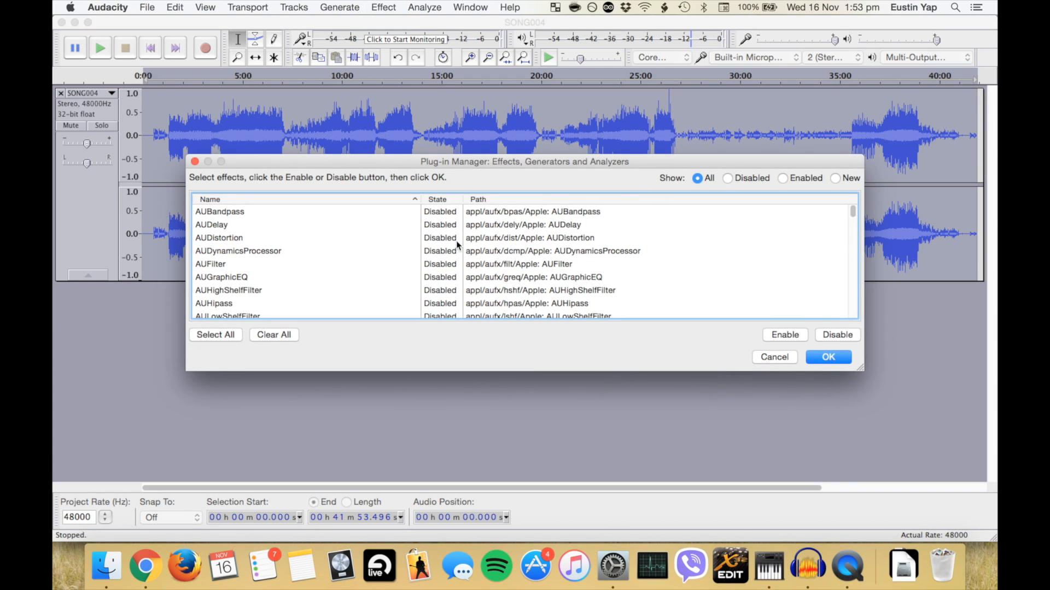
pyautogui.scroll(-8, 457, 242)
pyautogui.scroll(8, 456, 242)
pyautogui.scroll(-20, 456, 243)
pyautogui.scroll(20, 457, 242)
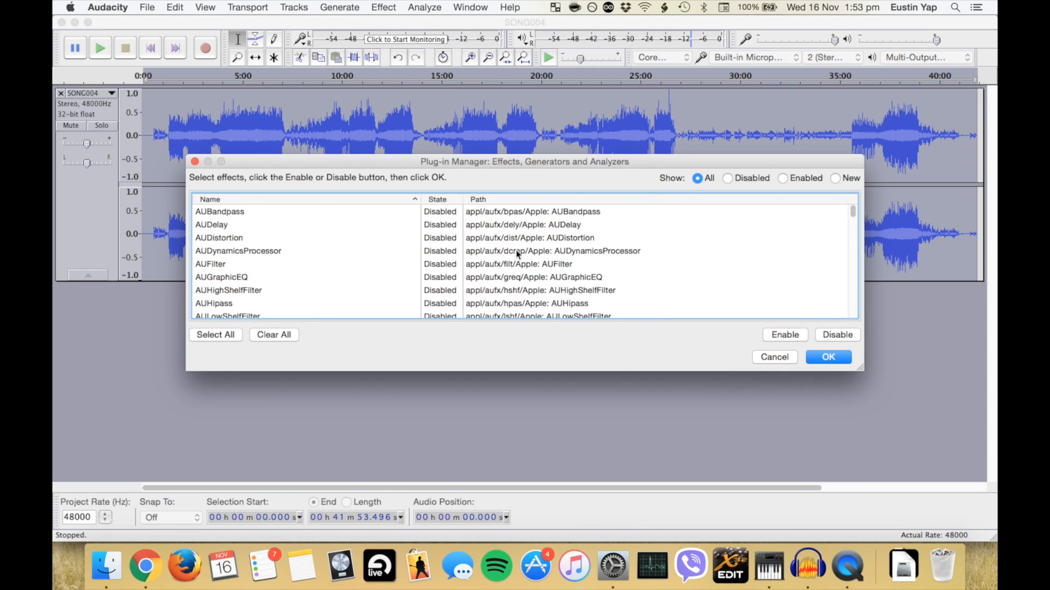
pyautogui.click(778, 362)
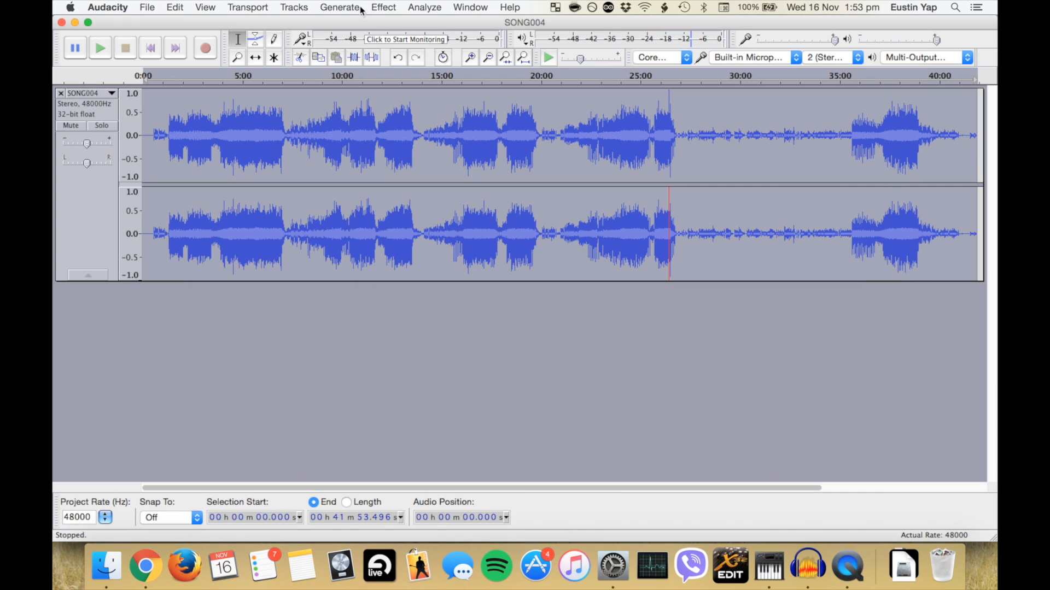
# Open the Limiter effect for the selected track with type Hard Limit and 4.00 dB input gain on both channels.
pyautogui.click(382, 8)
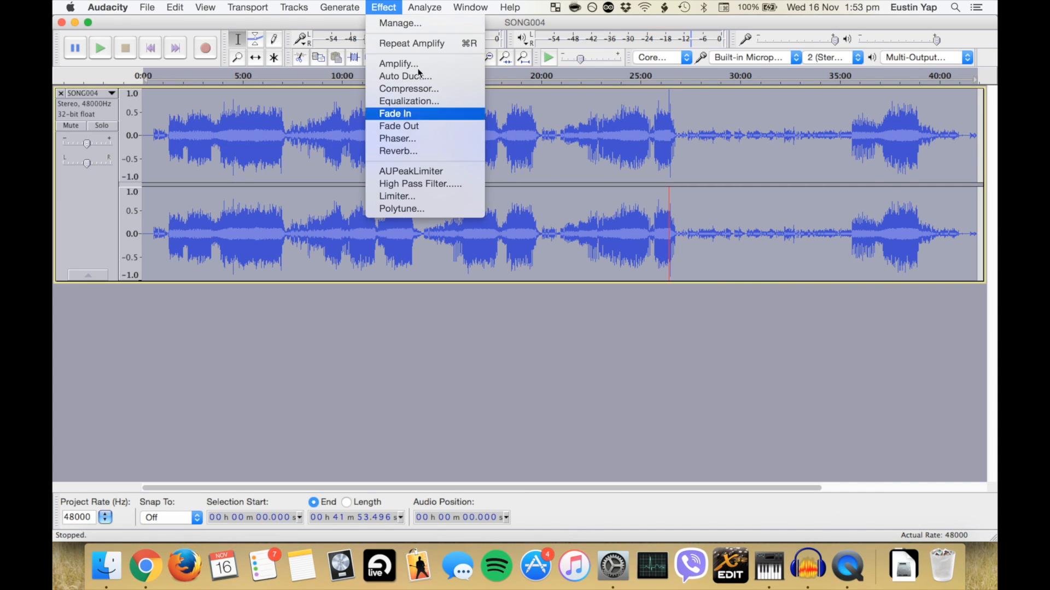
pyautogui.moveTo(429, 7)
pyautogui.moveTo(383, 8)
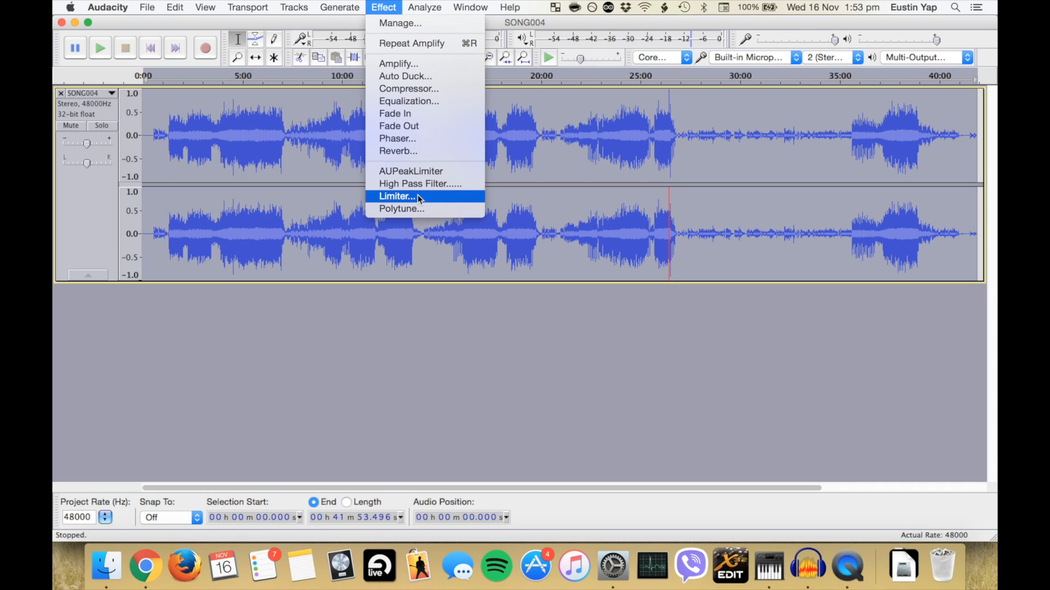
pyautogui.click(433, 198)
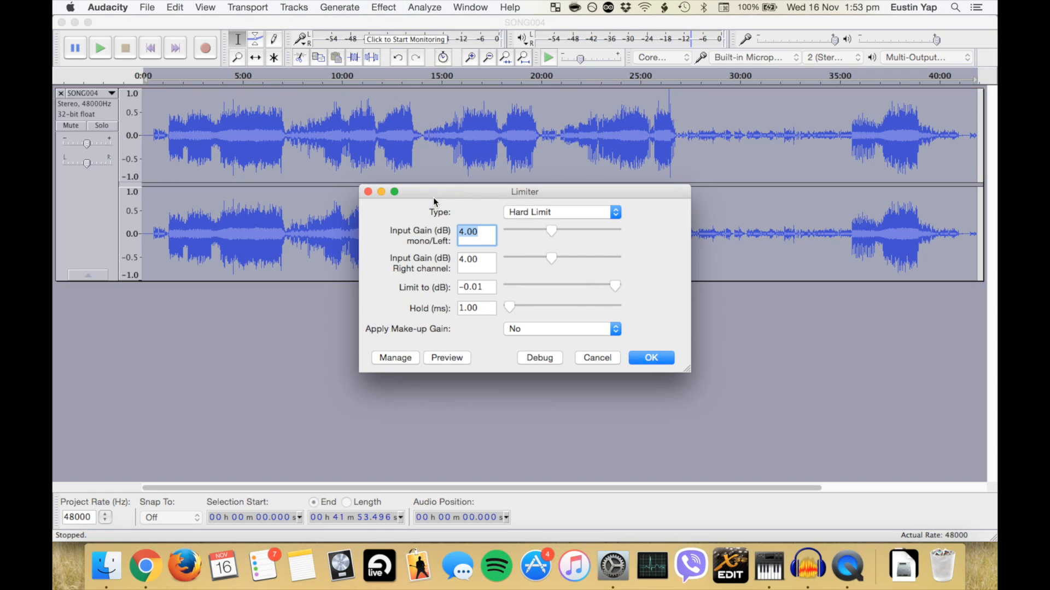
pyautogui.click(479, 235)
pyautogui.click(486, 258)
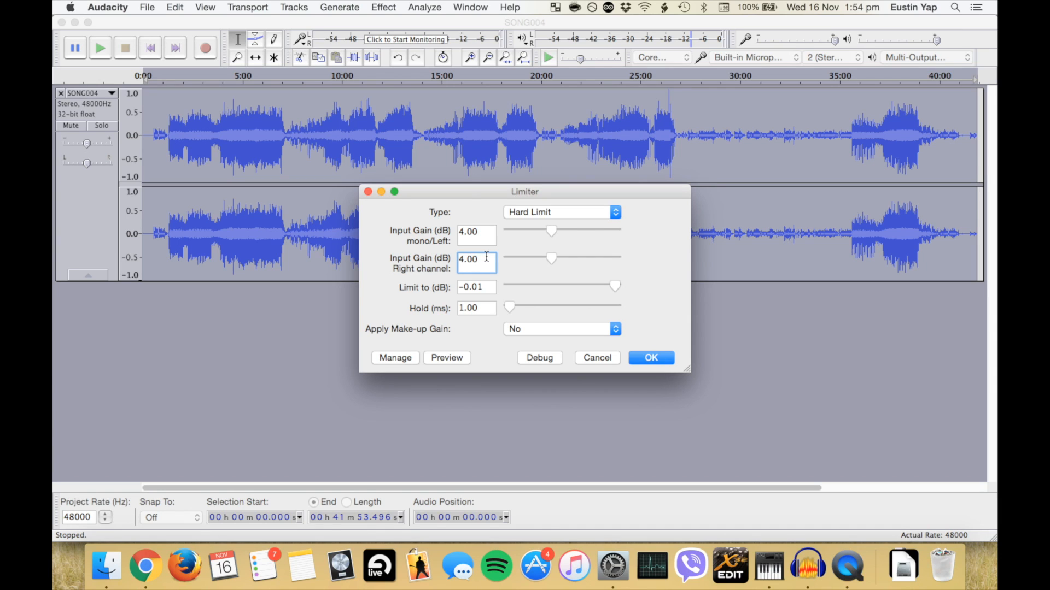
pyautogui.click(488, 236)
pyautogui.click(489, 258)
pyautogui.click(488, 234)
pyautogui.click(484, 262)
pyautogui.click(489, 284)
pyautogui.click(485, 240)
pyautogui.click(484, 265)
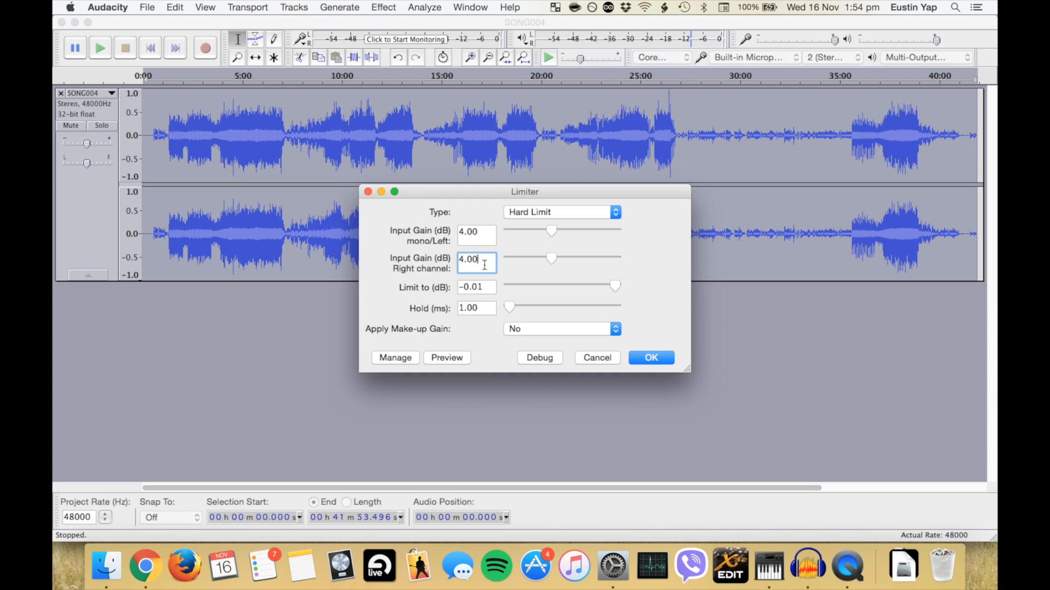
pyautogui.click(550, 210)
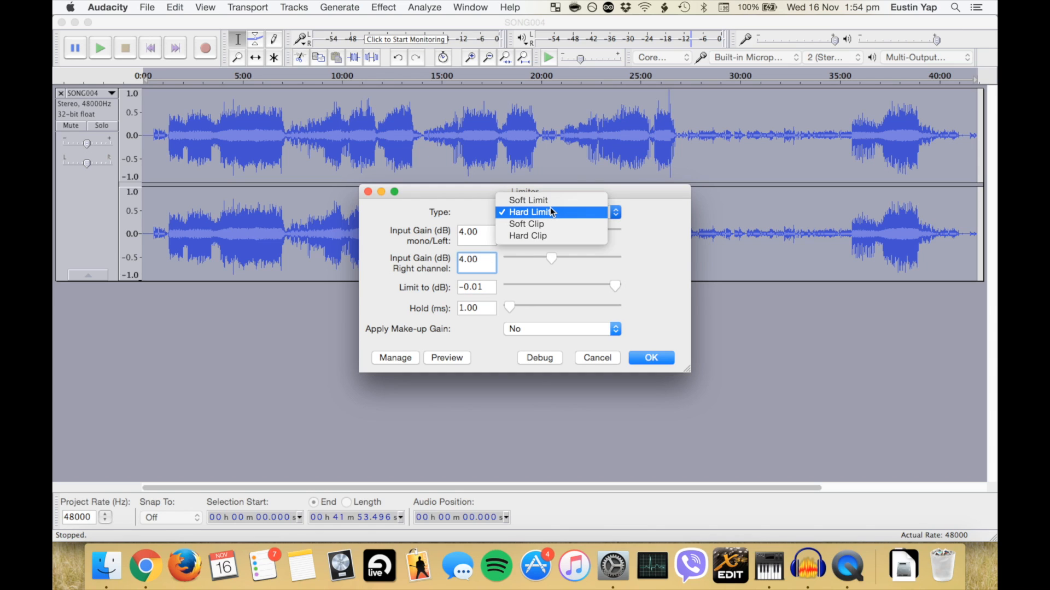
pyautogui.click(655, 219)
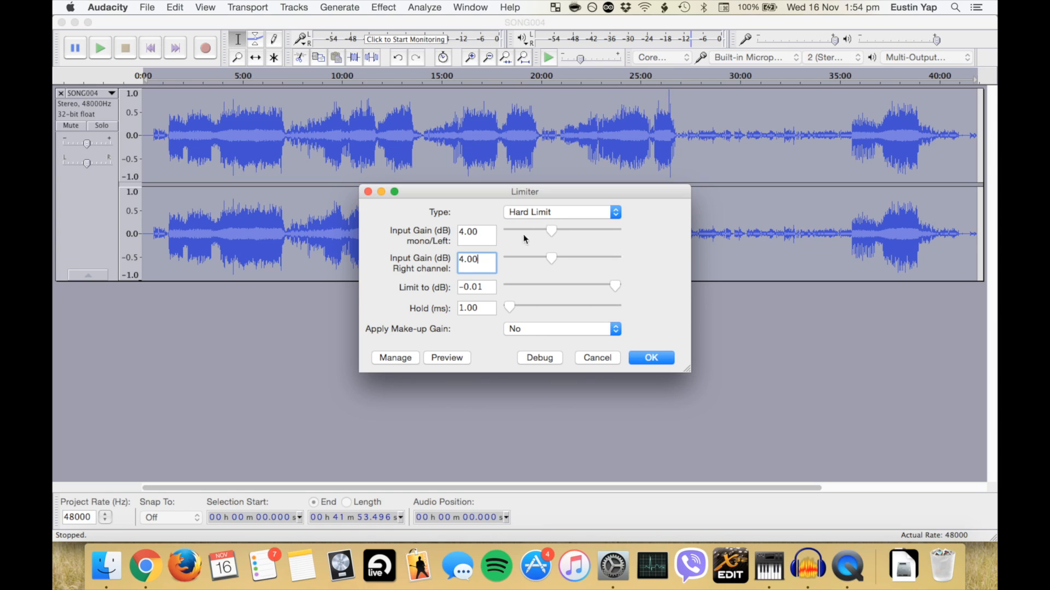
# Apply the Limiter with a limit of -0.01 dB, a hold of 1.00 ms and no make-up gain.
pyautogui.click(491, 287)
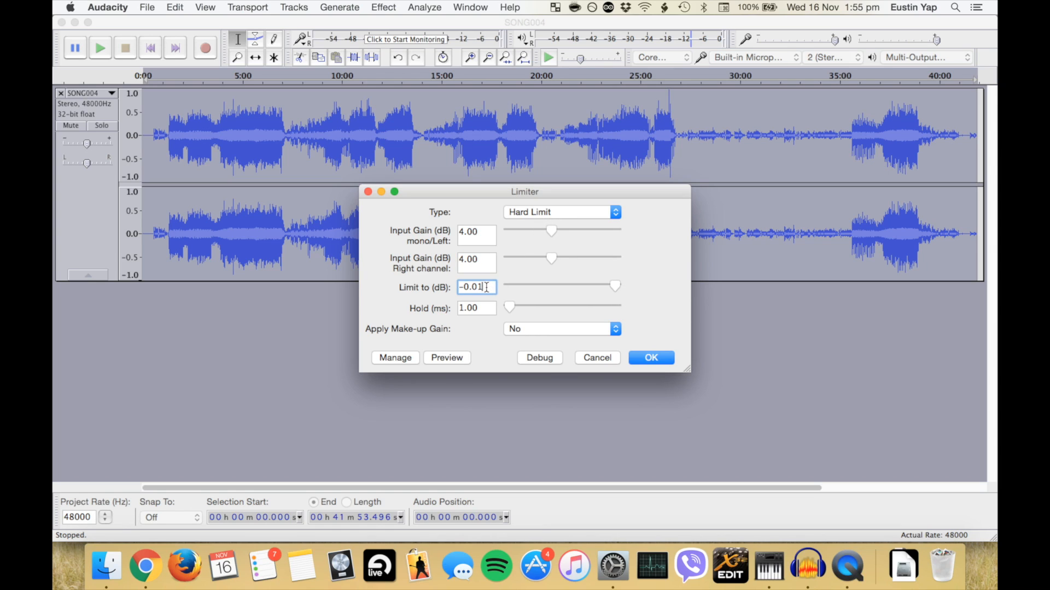
pyautogui.press('Left')
pyautogui.press('Left')
pyautogui.press('Left')
pyautogui.press('Left')
pyautogui.press('Right')
pyautogui.press('Right')
pyautogui.press('Right')
pyautogui.press('Right')
pyautogui.click(486, 307)
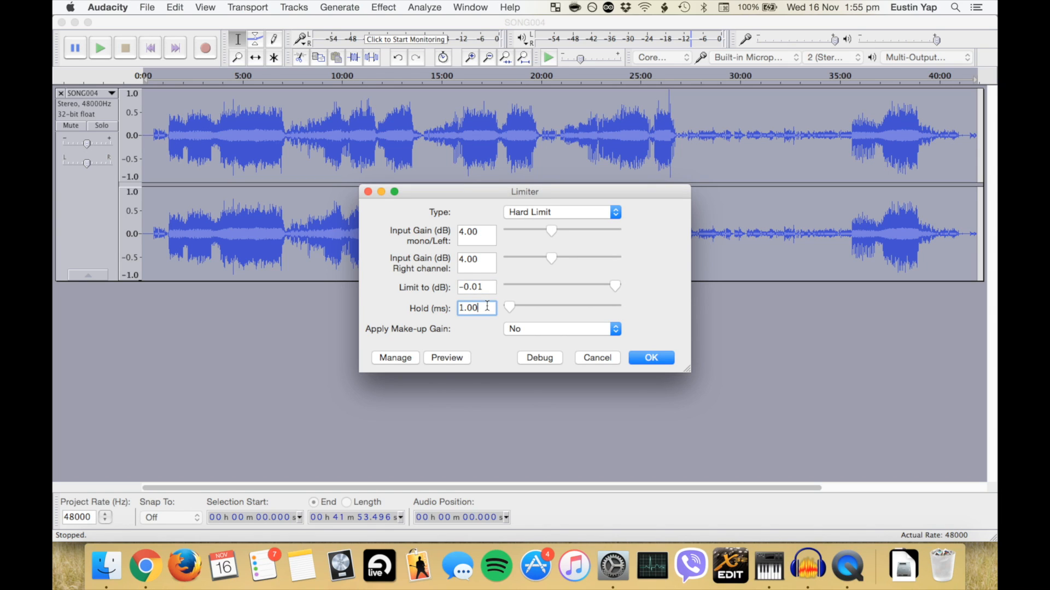
pyautogui.click(486, 288)
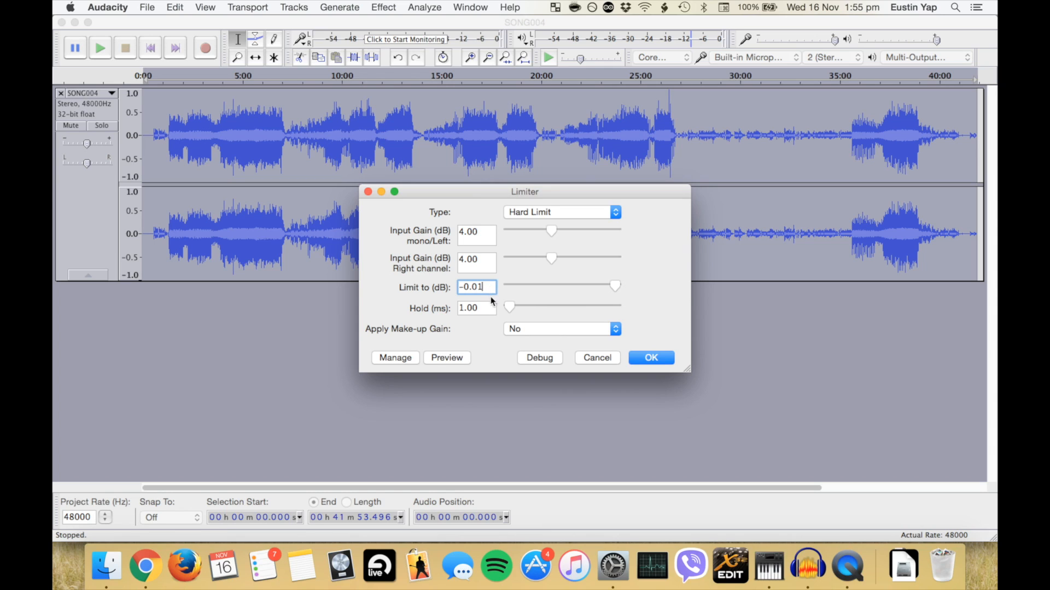
pyautogui.click(490, 308)
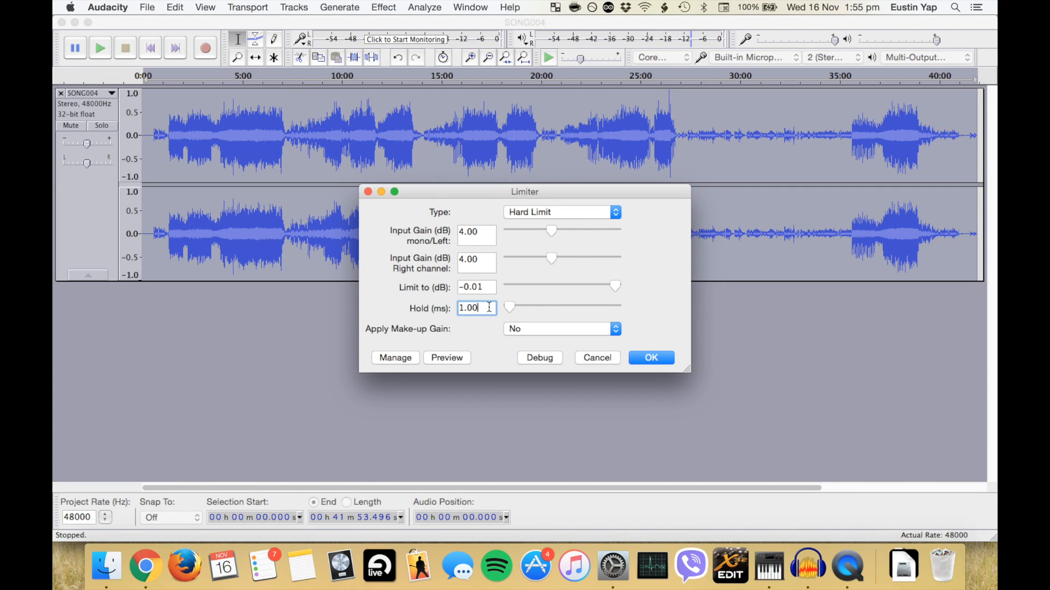
pyautogui.click(489, 288)
pyautogui.click(484, 309)
pyautogui.click(485, 291)
pyautogui.click(485, 306)
pyautogui.click(651, 358)
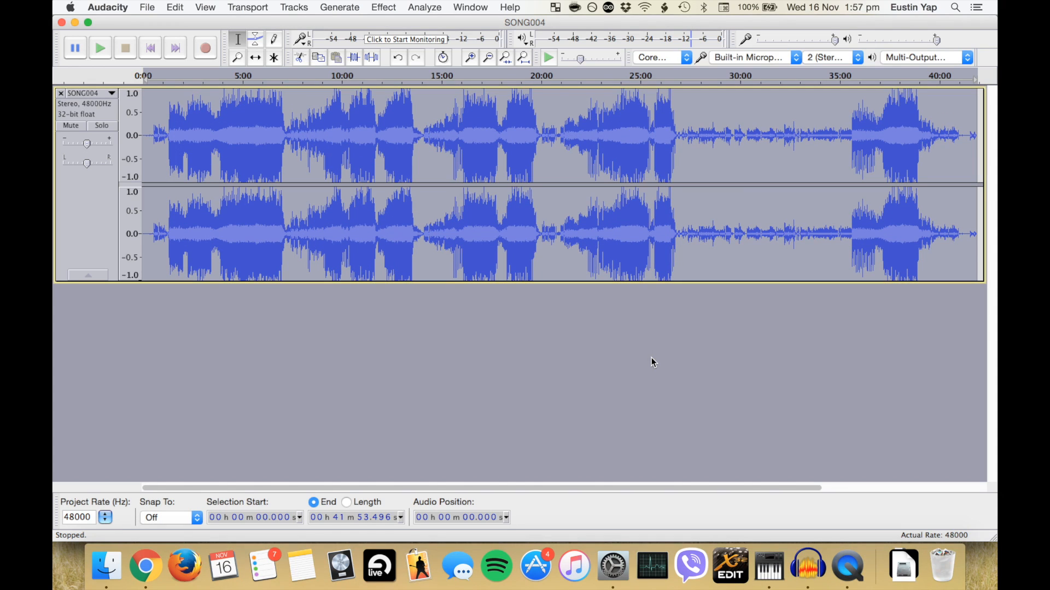
# Play the limited track briefly at loud passages from about 6:24, 10:48, 12:49, 16:46 and 24:00.
pyautogui.click(608, 345)
pyautogui.click(602, 240)
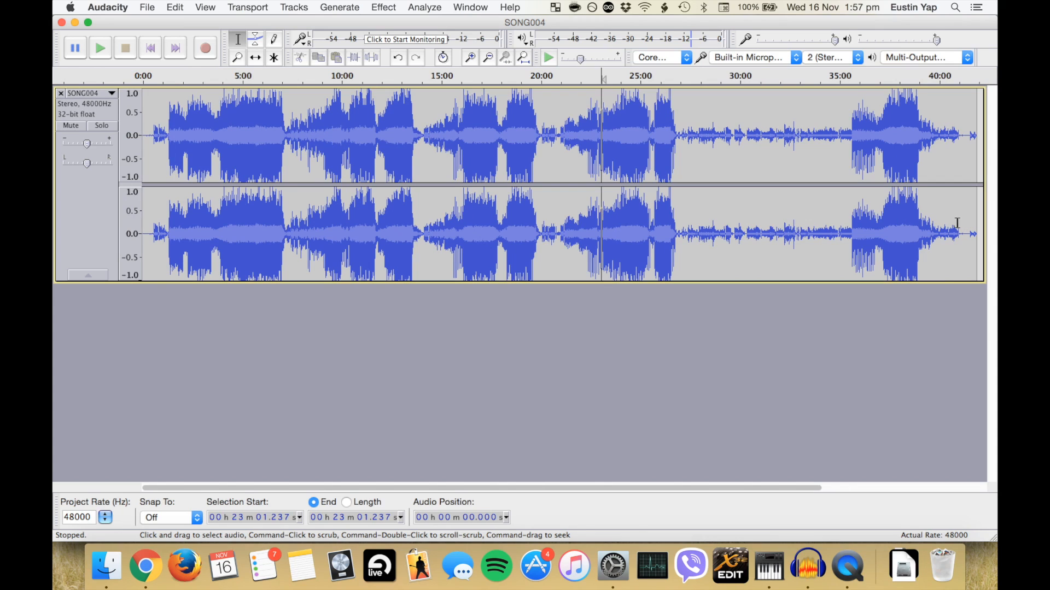
pyautogui.click(517, 148)
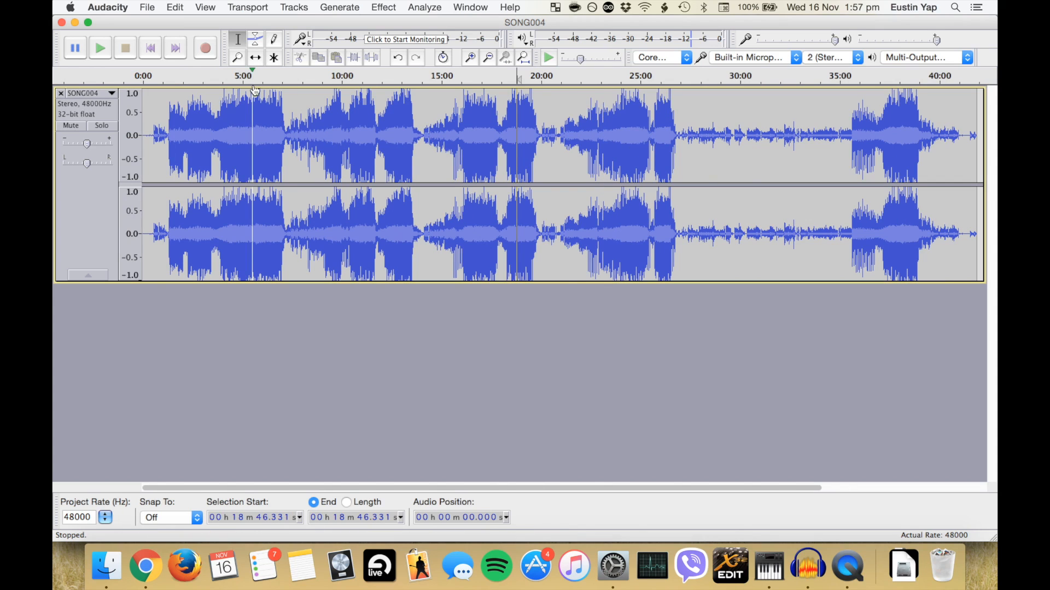
pyautogui.click(271, 80)
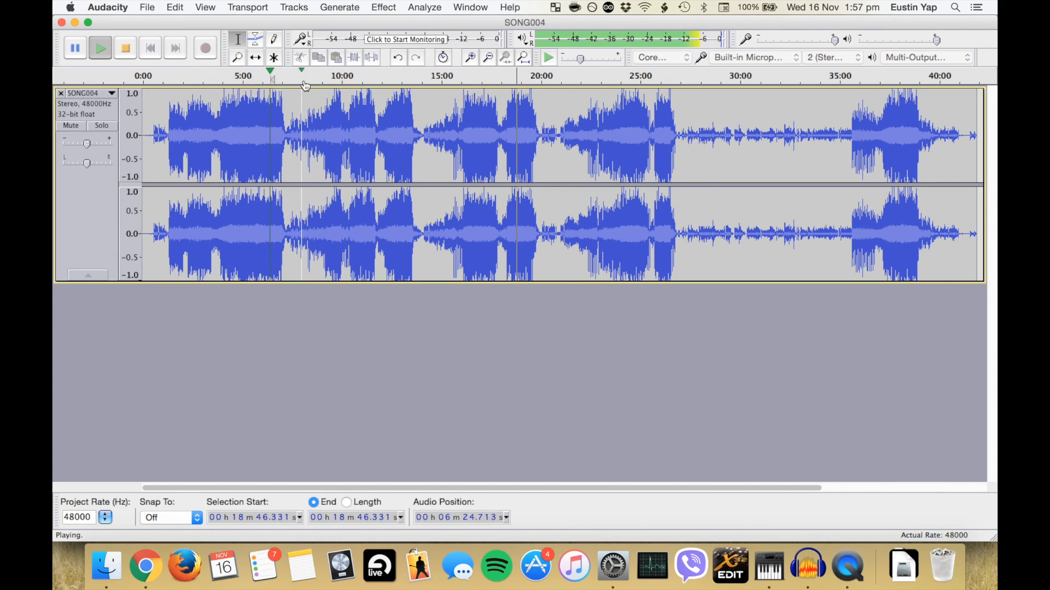
pyautogui.click(359, 80)
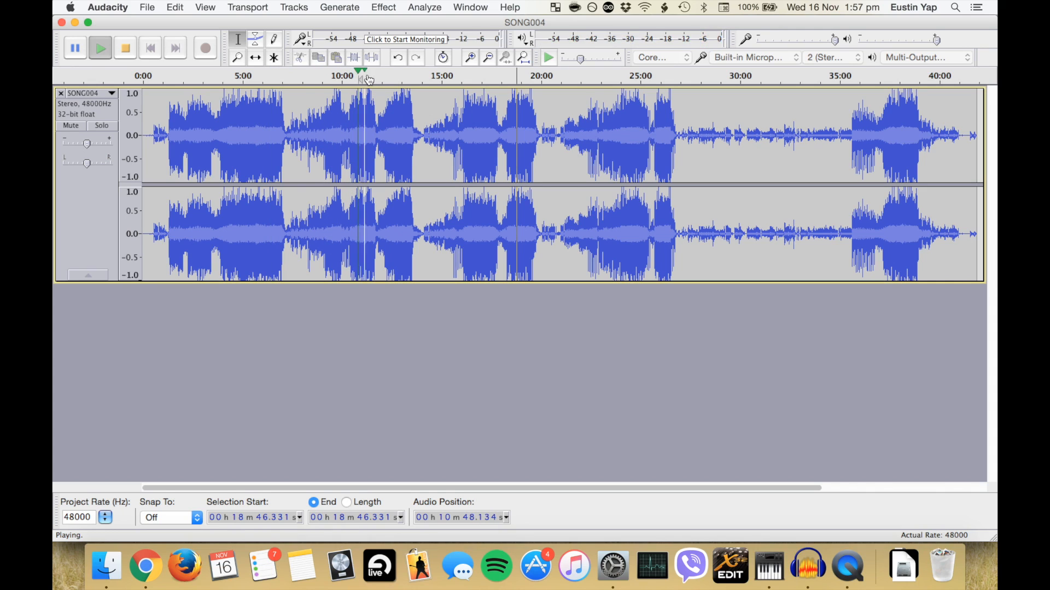
pyautogui.click(400, 80)
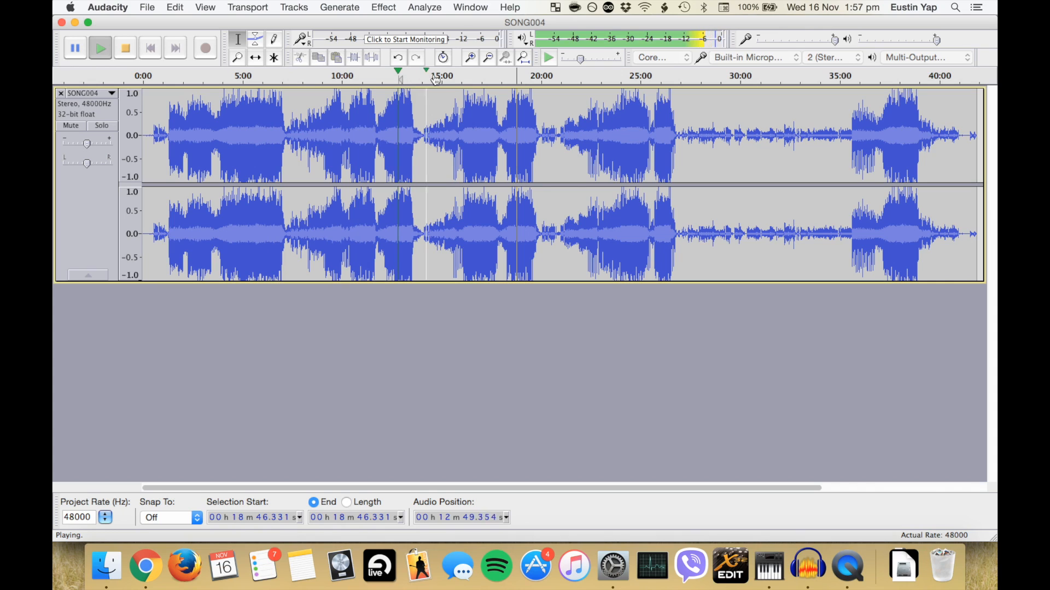
pyautogui.click(479, 81)
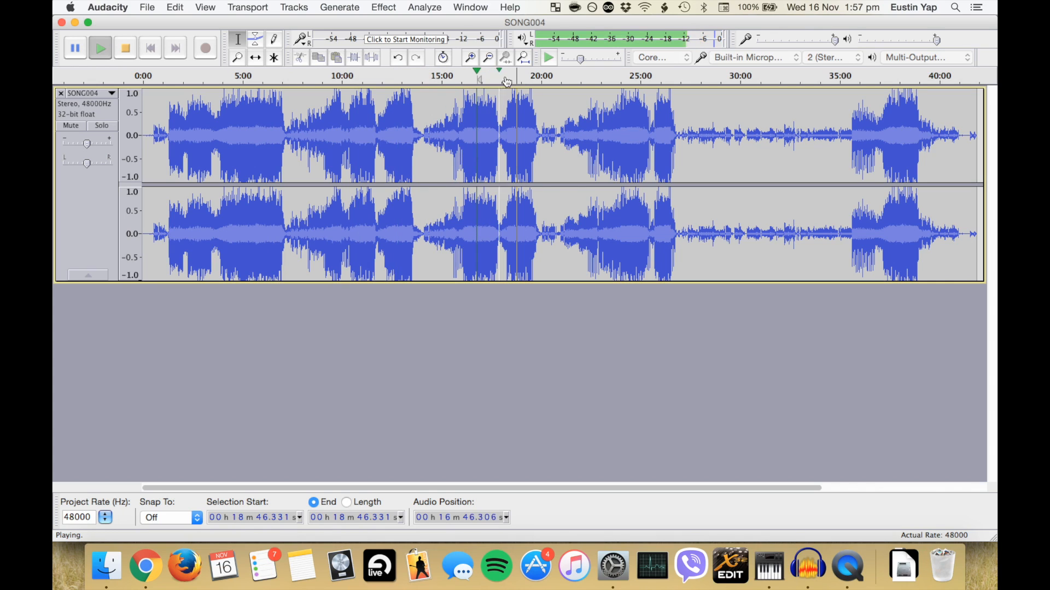
pyautogui.click(618, 81)
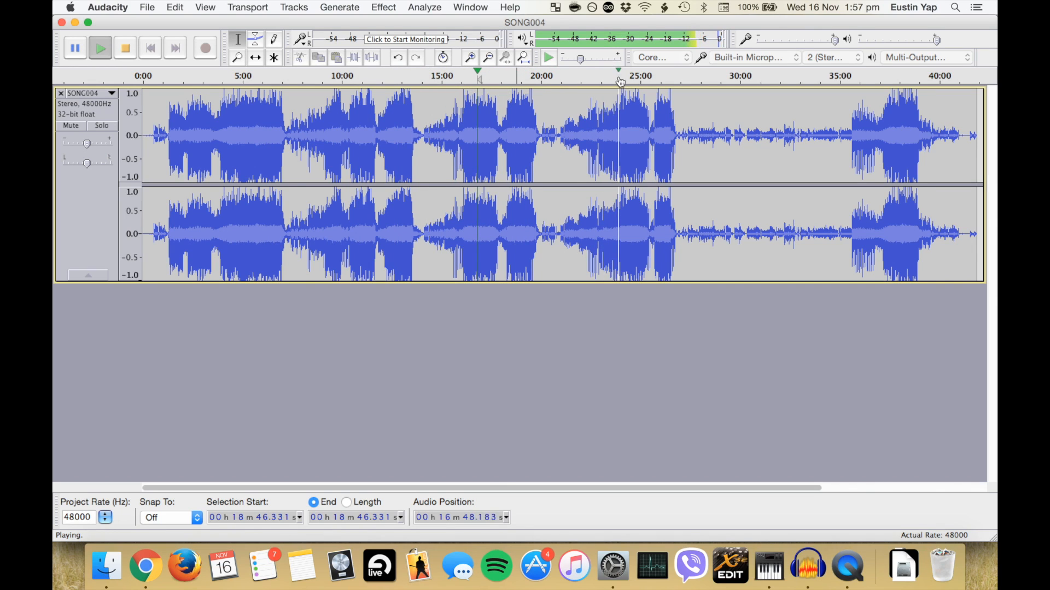
pyautogui.click(634, 110)
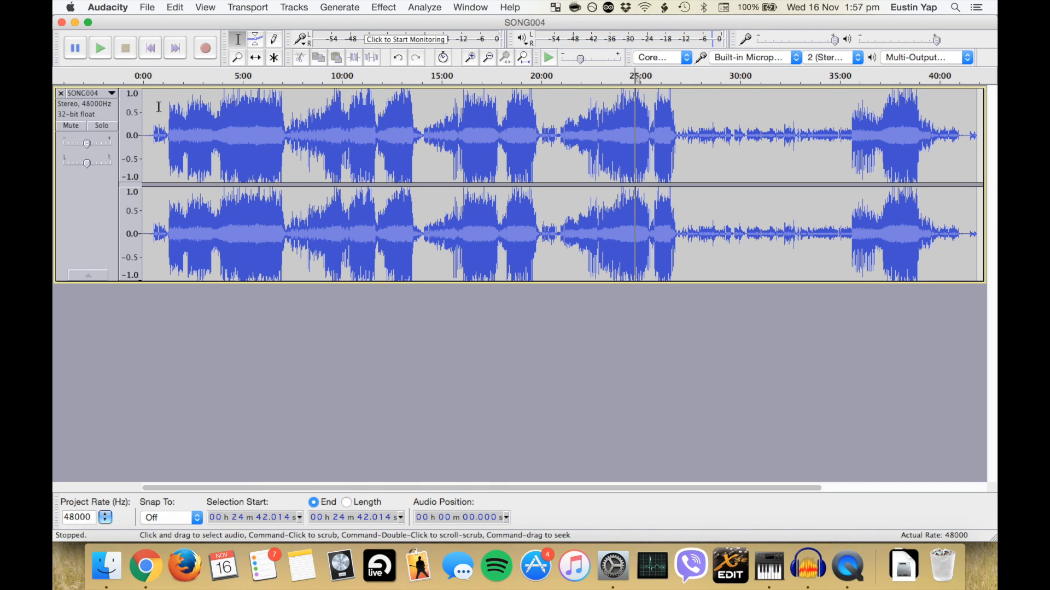
# Listen to the quiet opening from about 0:54 and place the cursor at about 1:13.
pyautogui.click(162, 86)
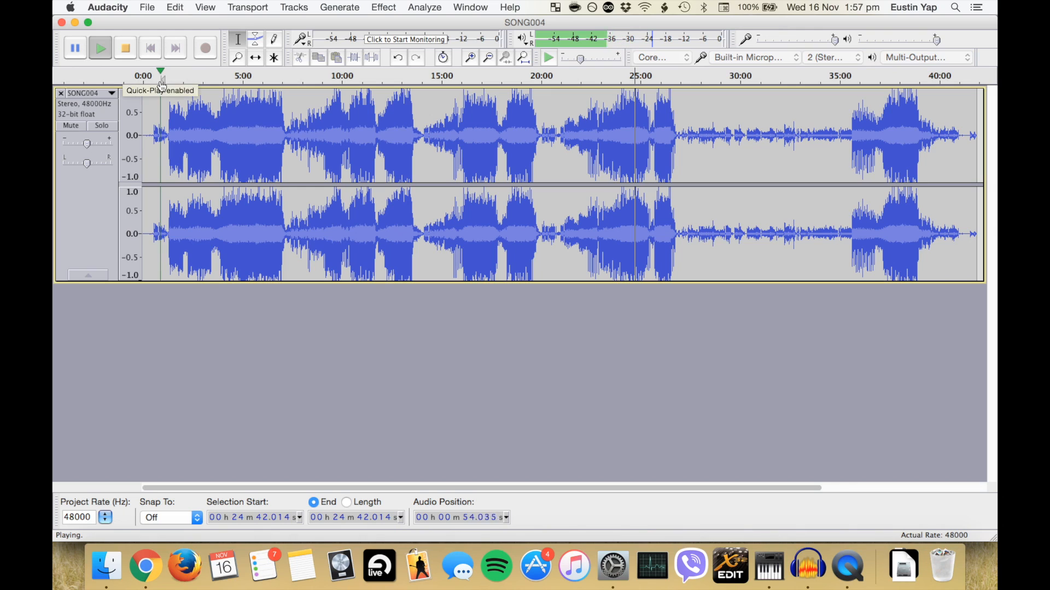
pyautogui.press('space')
pyautogui.click(166, 125)
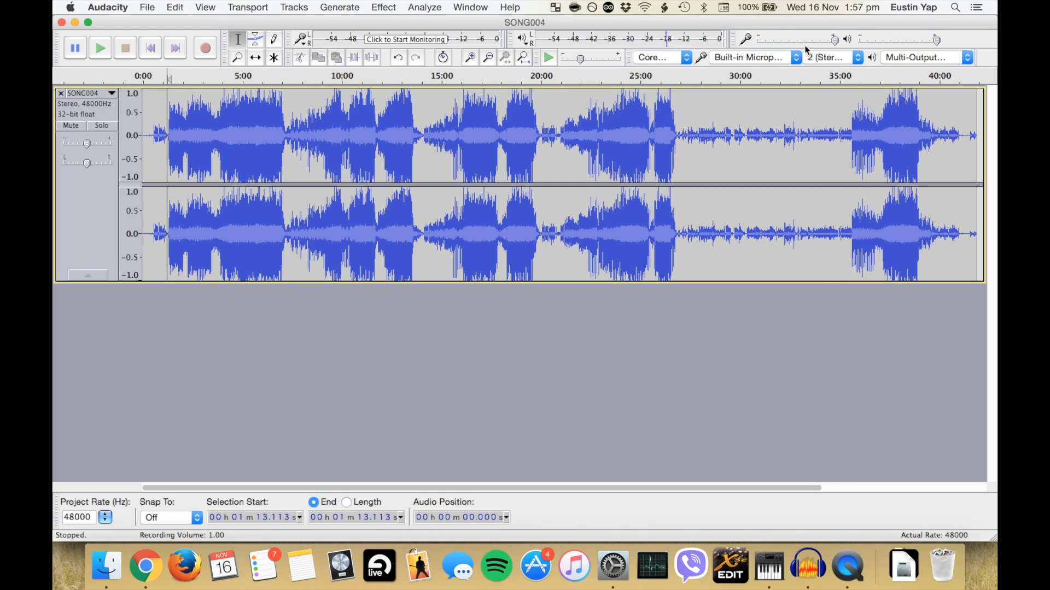
# Play the transition from the quiet opening into the loud passage, starting at about 1:15, in a close-up view.
pyautogui.click(470, 57)
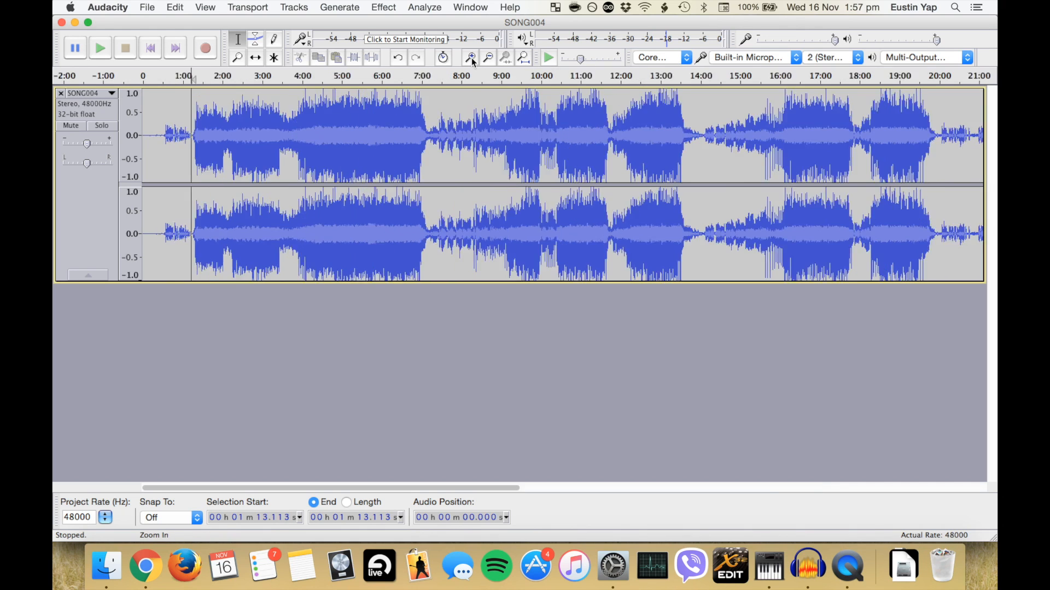
pyautogui.click(470, 57)
pyautogui.click(470, 57)
pyautogui.click(470, 57)
pyautogui.click(471, 57)
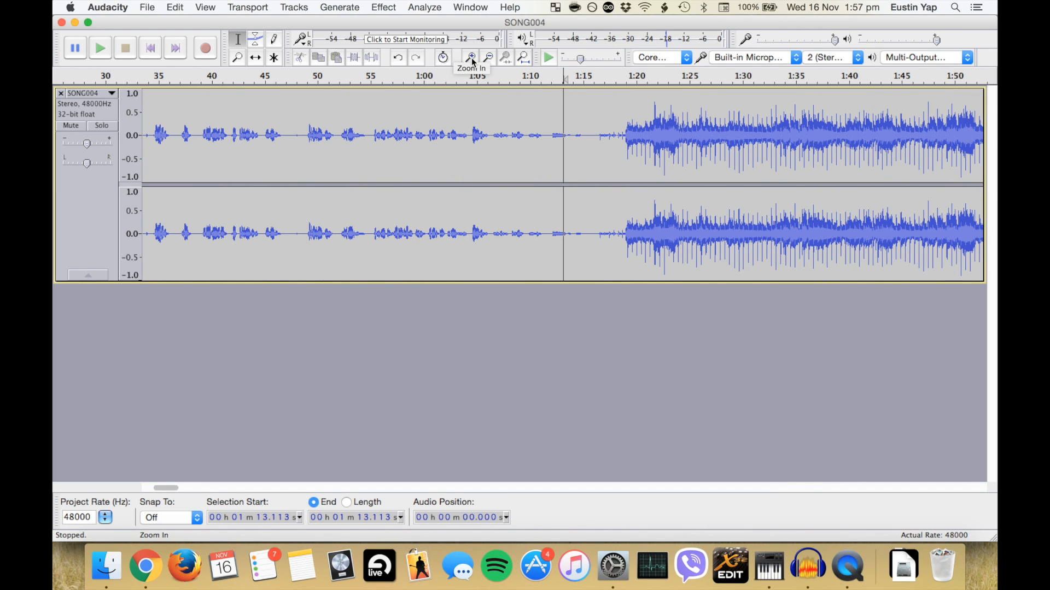
pyautogui.click(590, 86)
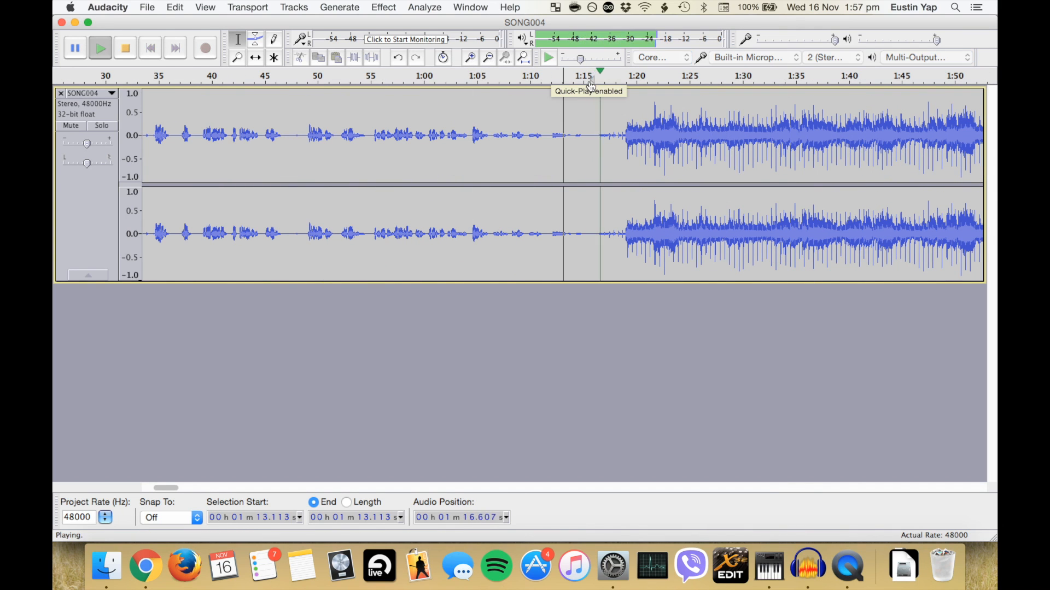
pyautogui.click(587, 132)
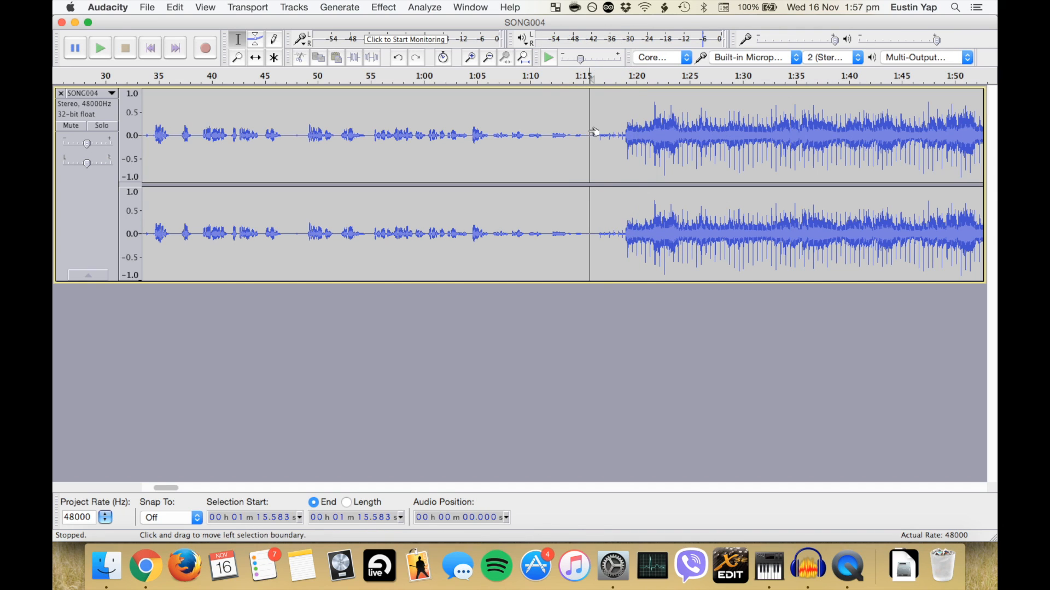
# Delete the quiet opening of the track, from the start to about 1:15.
pyautogui.click(585, 131)
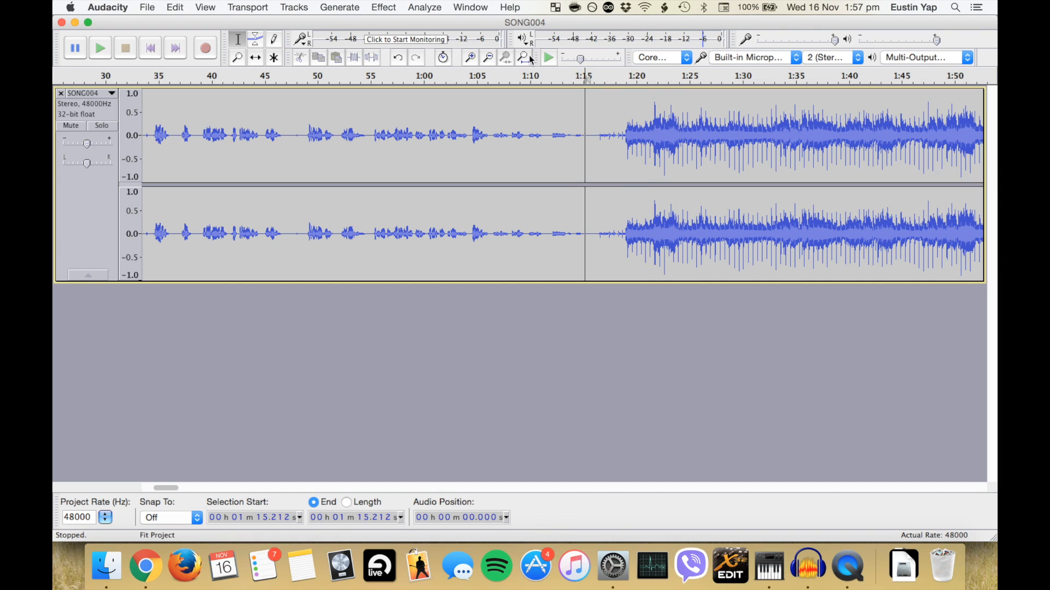
pyautogui.click(495, 59)
pyautogui.click(494, 59)
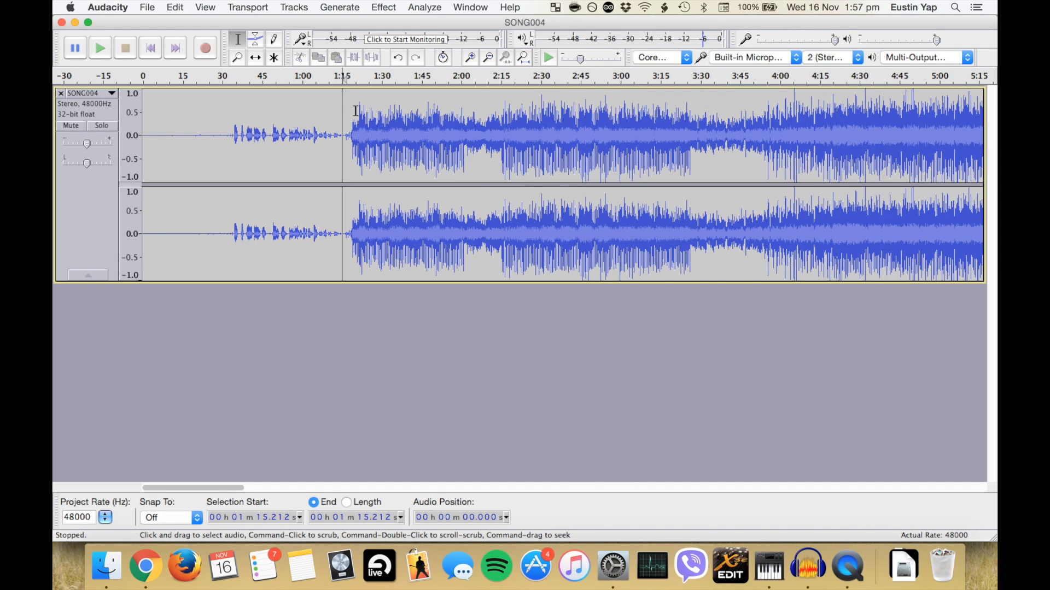
pyautogui.moveTo(344, 109); pyautogui.dragTo(95, 130)
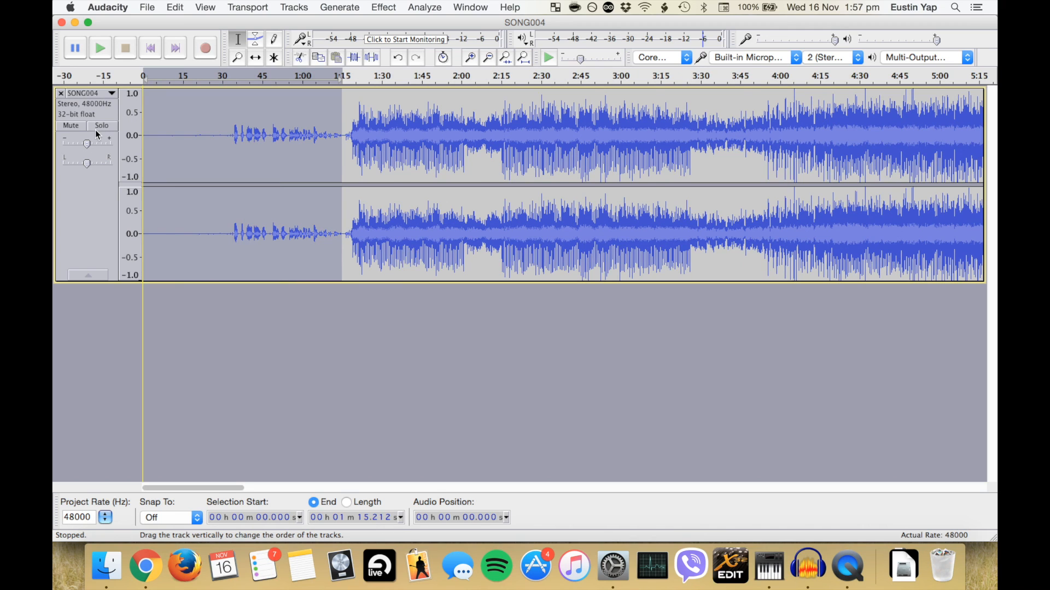
pyautogui.press('Delete')
pyautogui.click(102, 218)
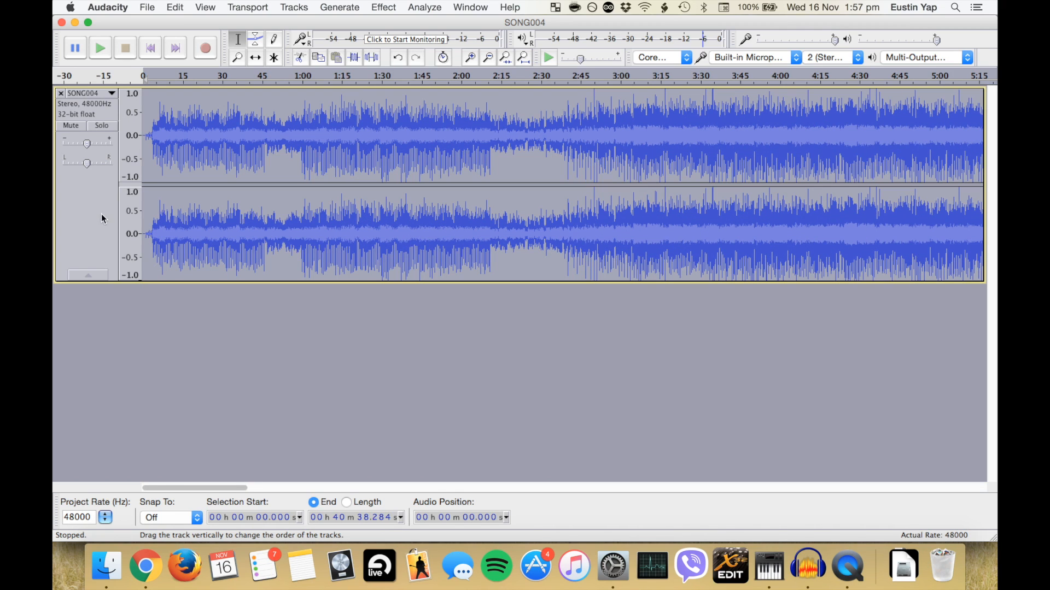
pyautogui.click(524, 57)
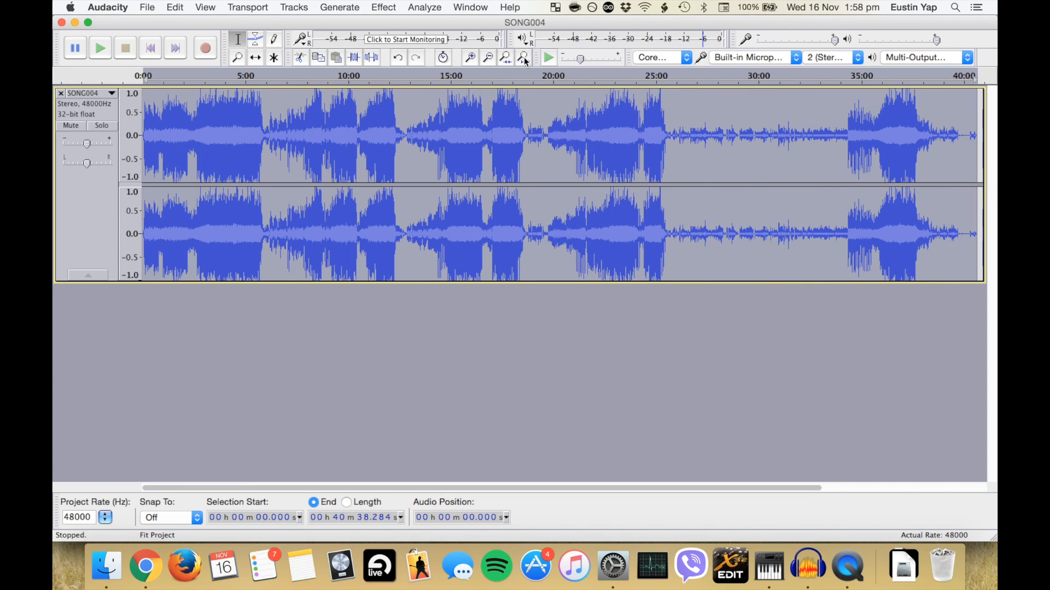
# Play the quiet gap at about 19:14 and delete the audio from about 18:45 to 19:37.
pyautogui.click(469, 101)
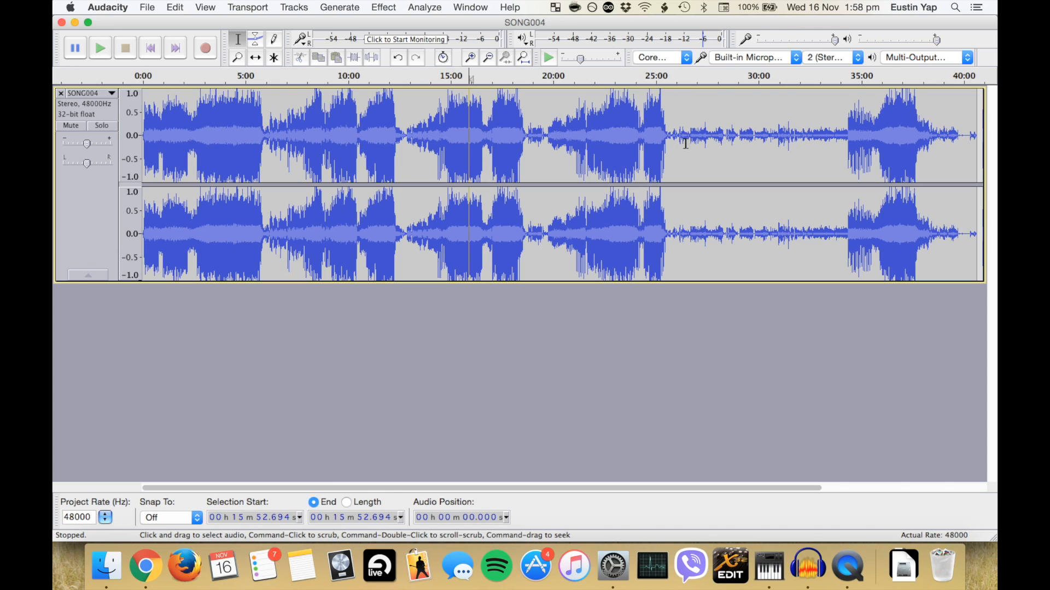
pyautogui.click(538, 77)
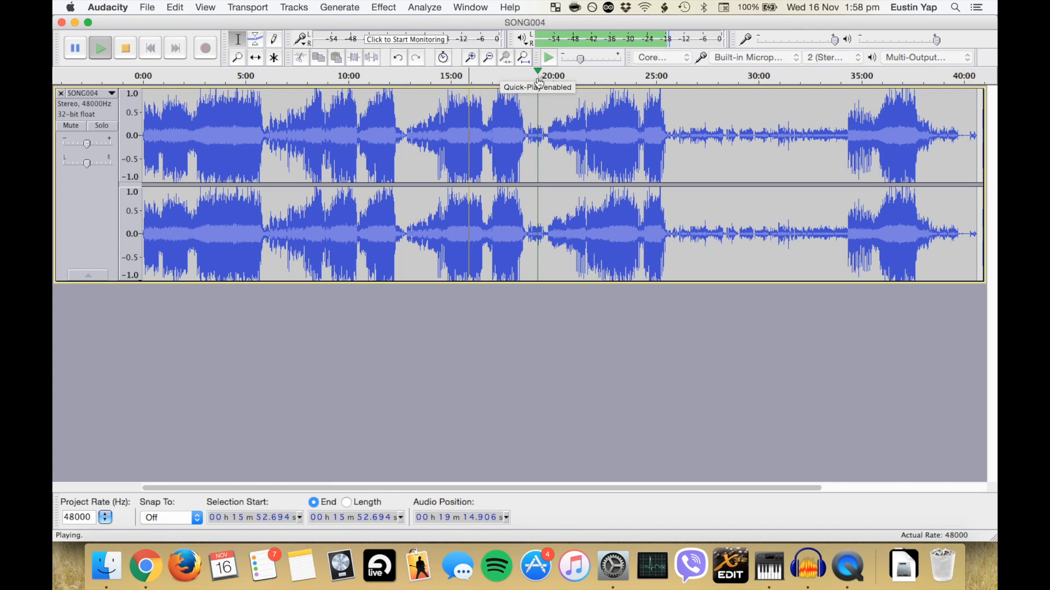
pyautogui.click(470, 57)
pyautogui.click(470, 57)
pyautogui.click(471, 57)
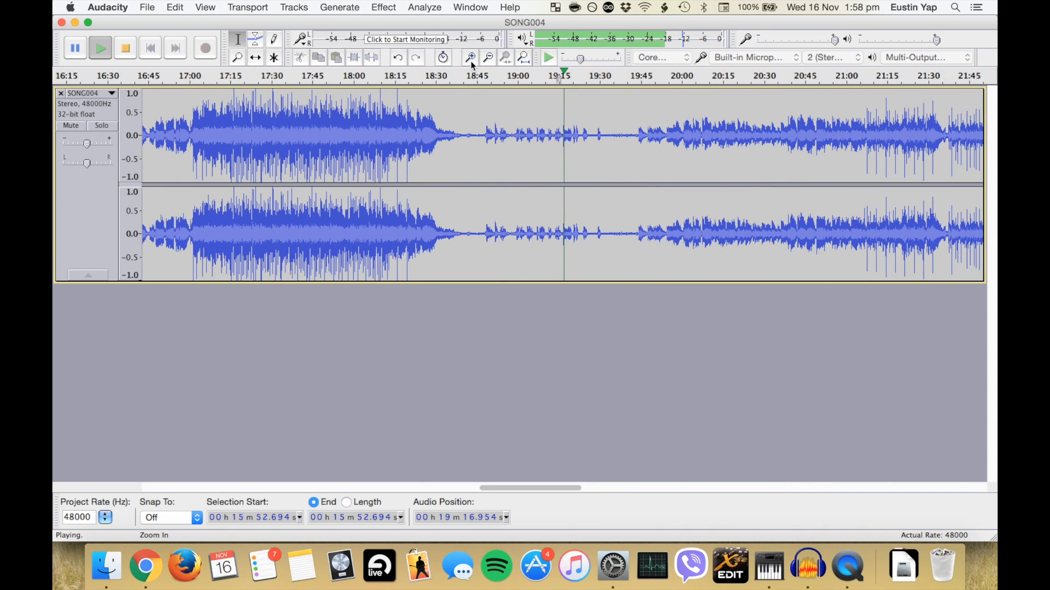
pyautogui.press('space')
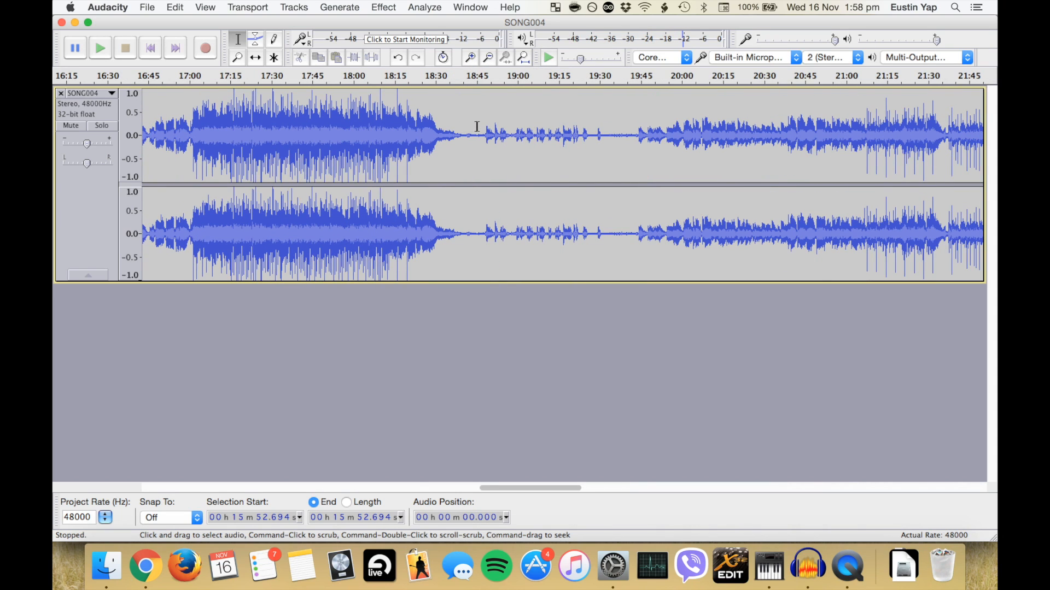
pyautogui.moveTo(477, 126); pyautogui.dragTo(618, 145)
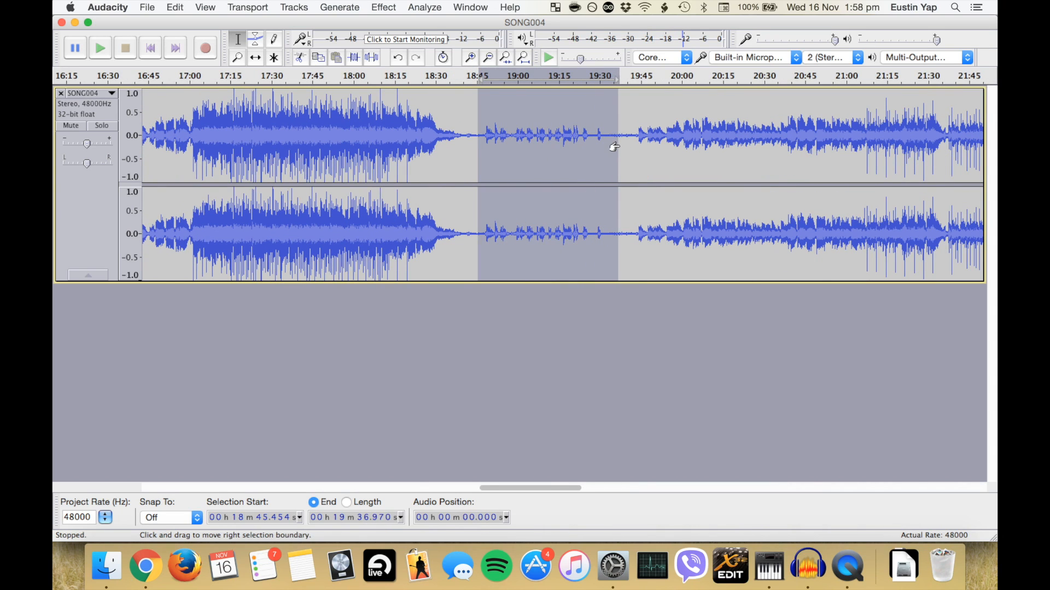
pyautogui.press('Delete')
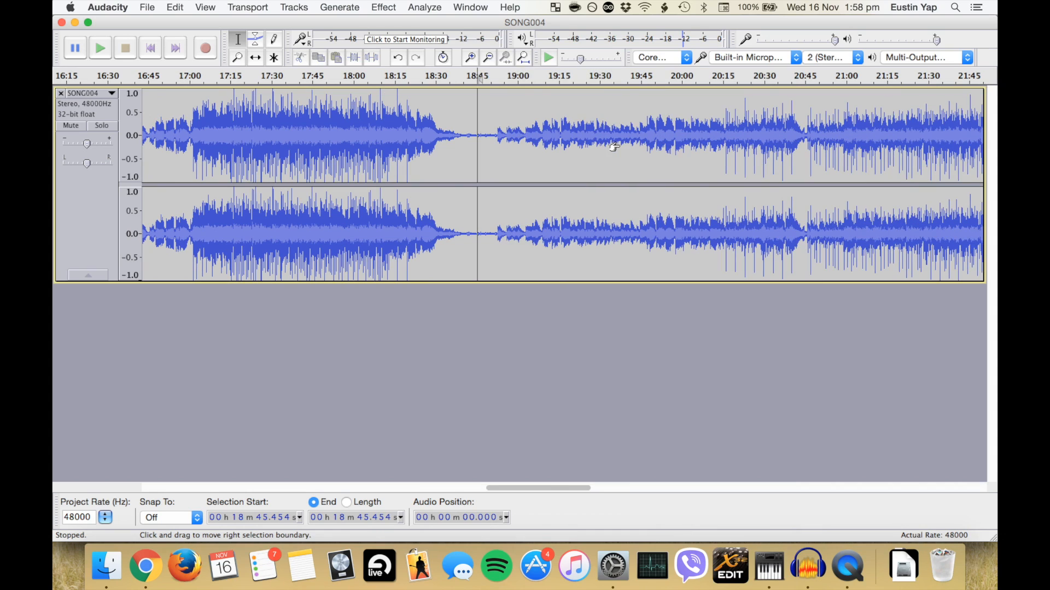
# Play the new join from about 18:35 and place the cursor at about 18:40.
pyautogui.click(448, 79)
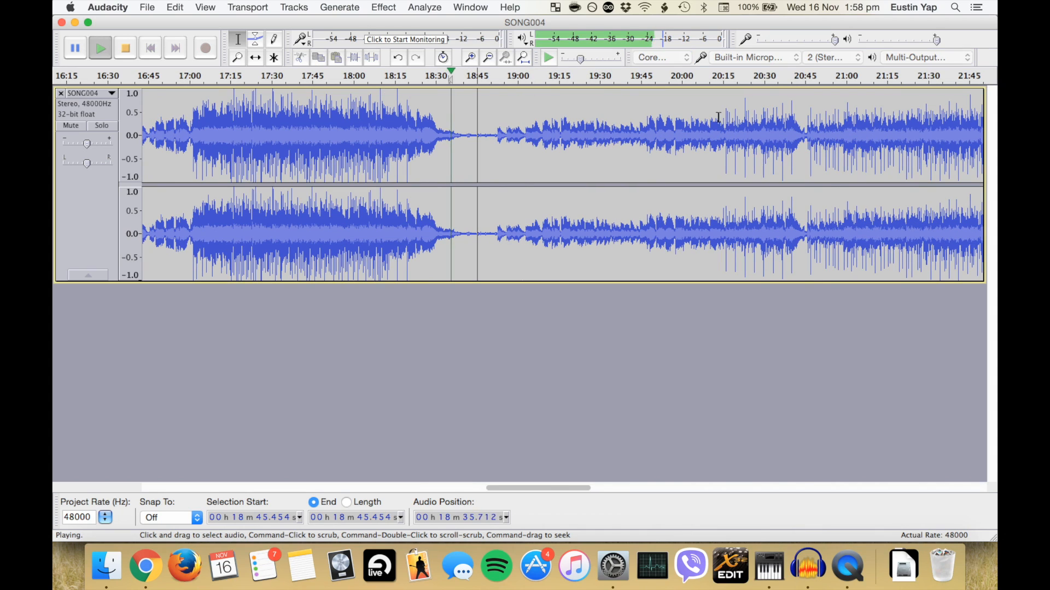
pyautogui.click(469, 57)
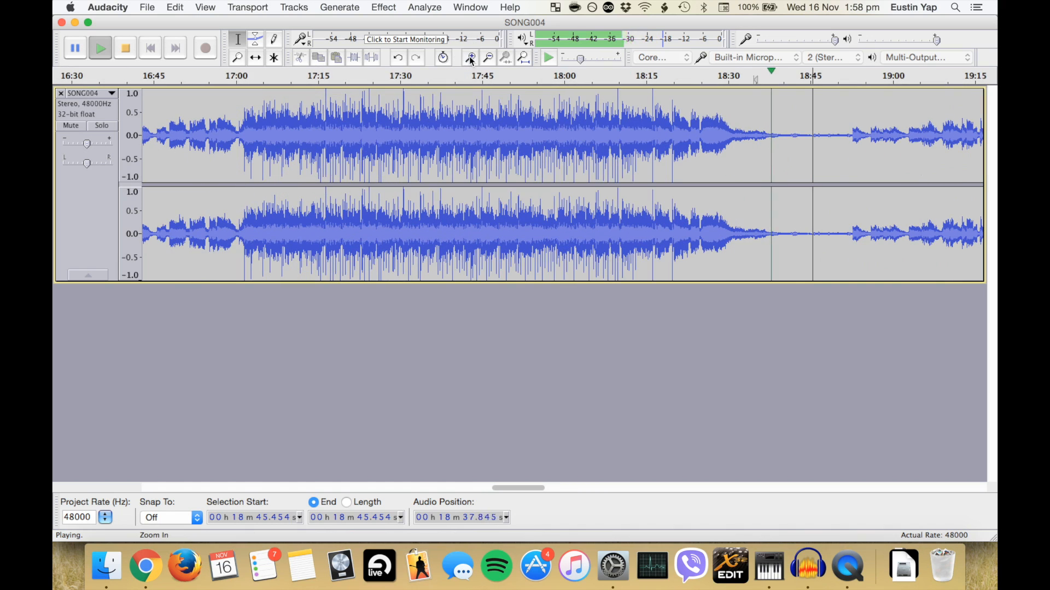
pyautogui.click(487, 58)
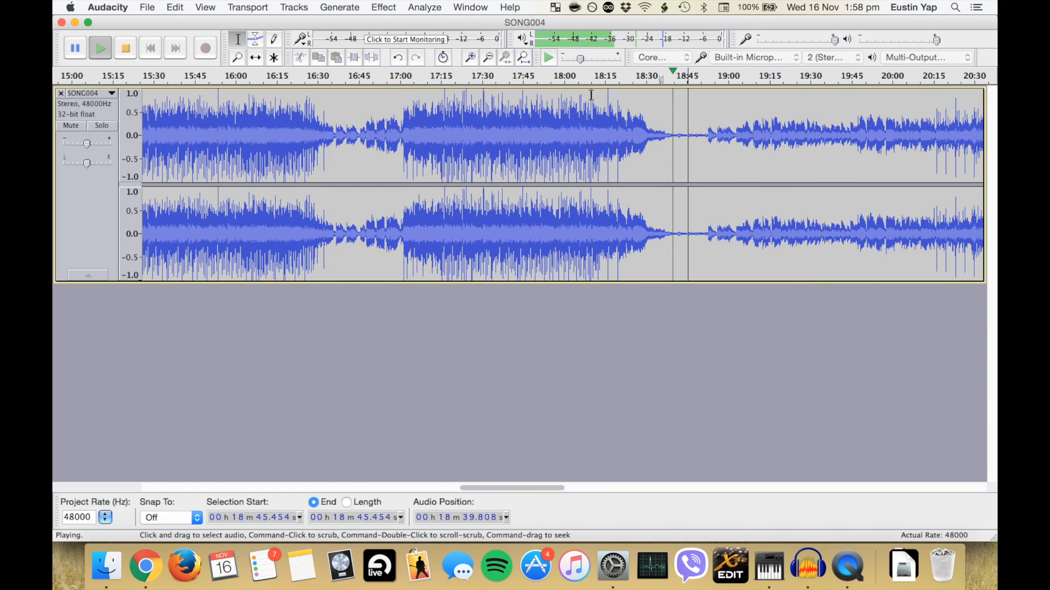
pyautogui.click(702, 113)
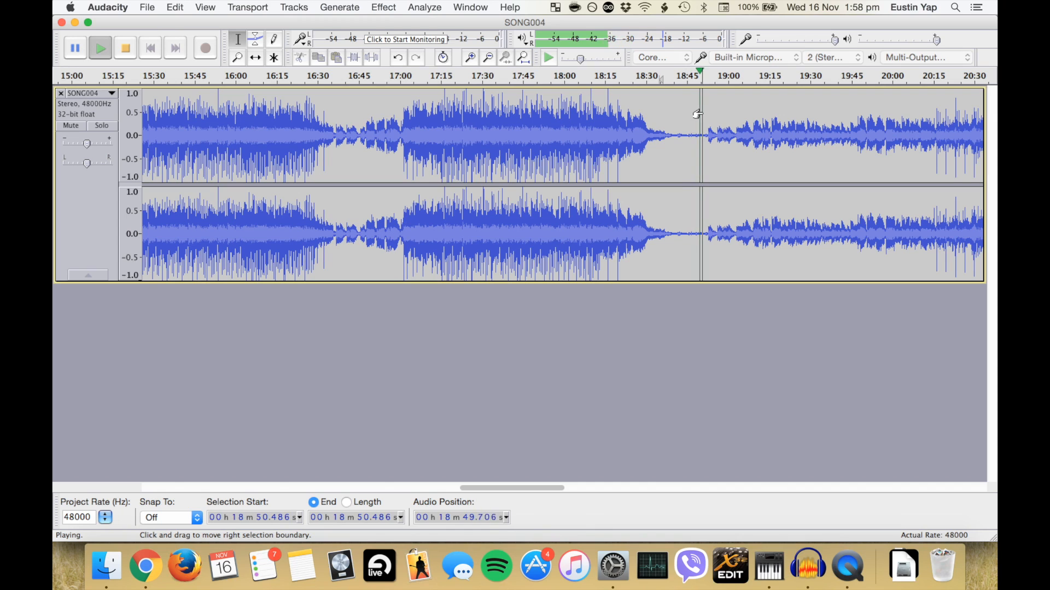
pyautogui.click(673, 126)
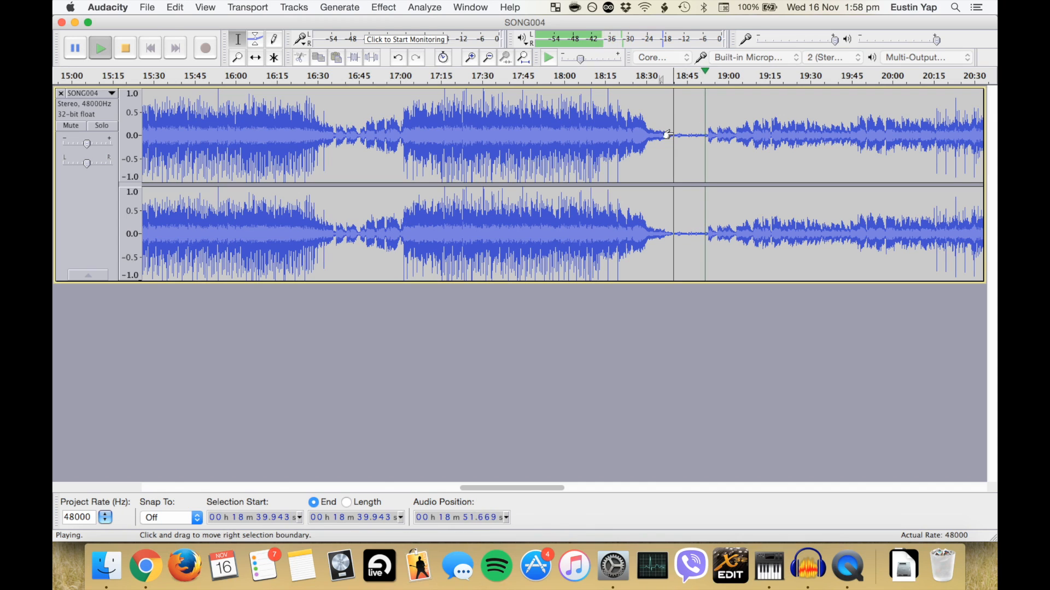
pyautogui.click(505, 57)
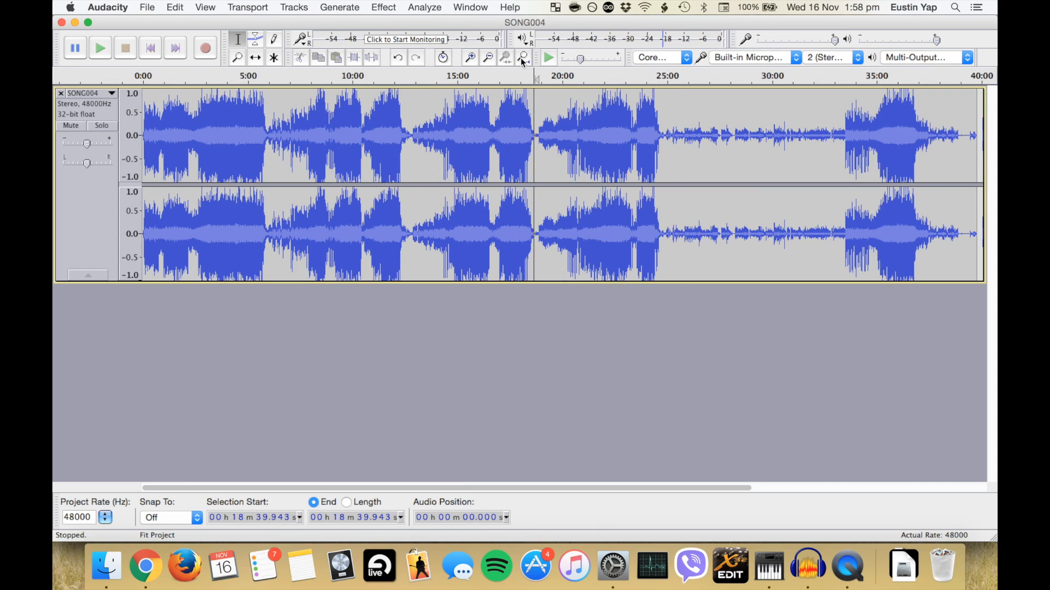
# Sample the long quiet stretch after 24:45 and delete it from about 24:54 to shortly before the final loud passage.
pyautogui.click(693, 81)
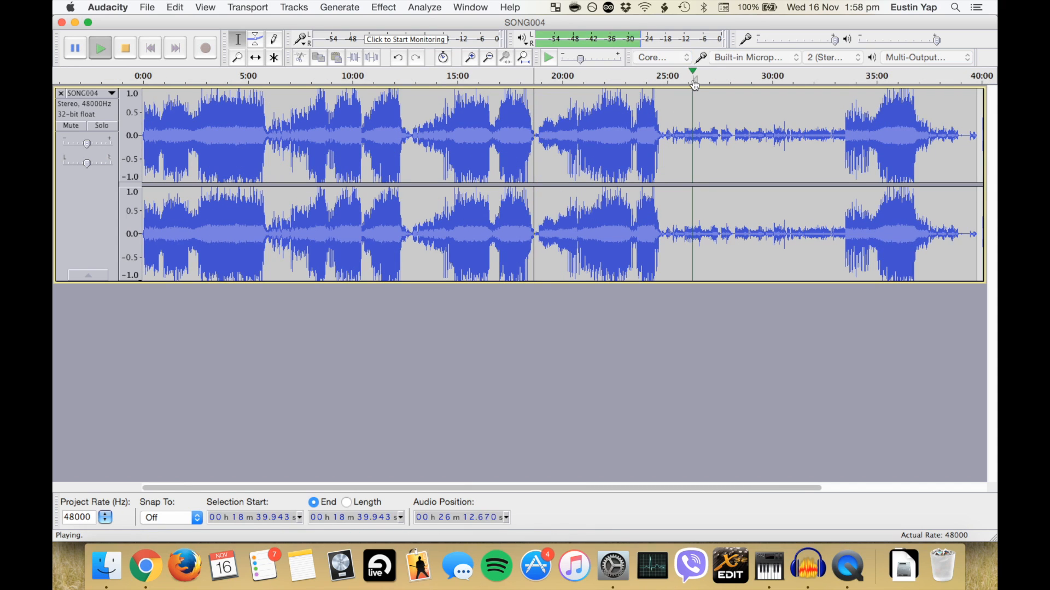
pyautogui.click(727, 81)
pyautogui.click(740, 81)
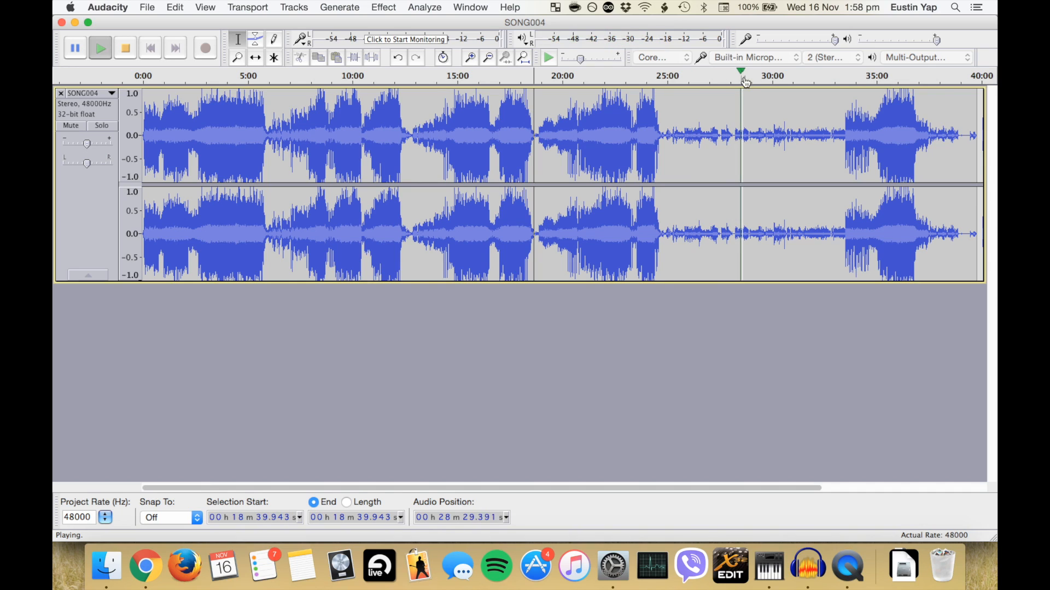
pyautogui.click(668, 86)
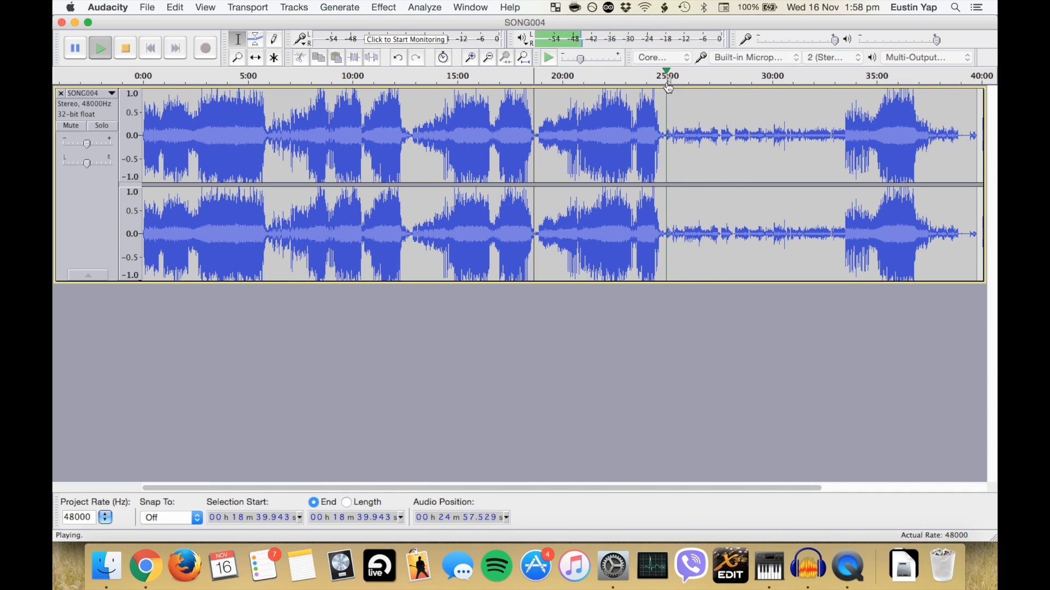
pyautogui.click(471, 57)
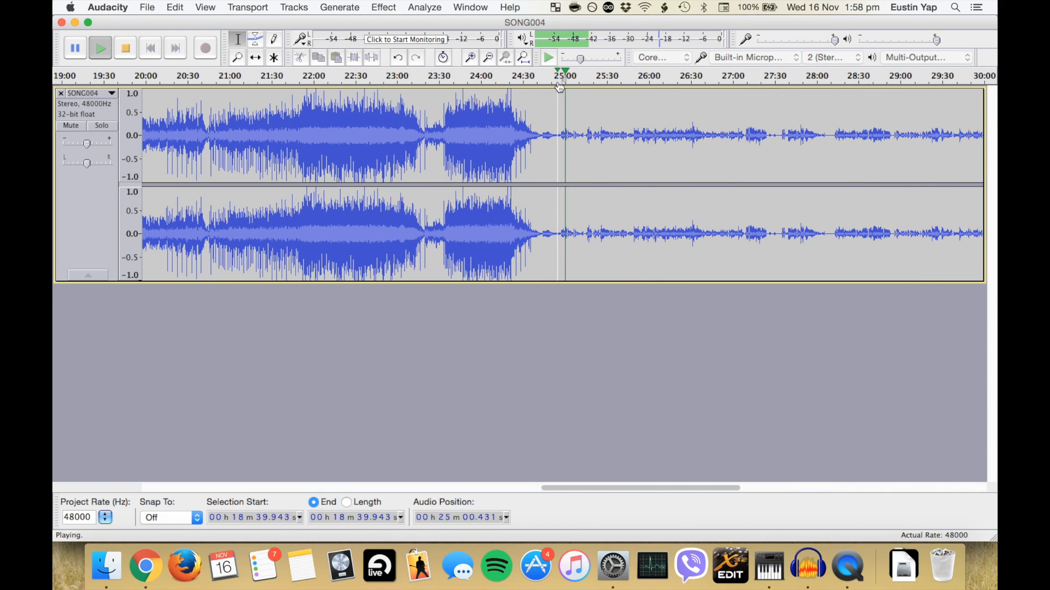
pyautogui.click(549, 86)
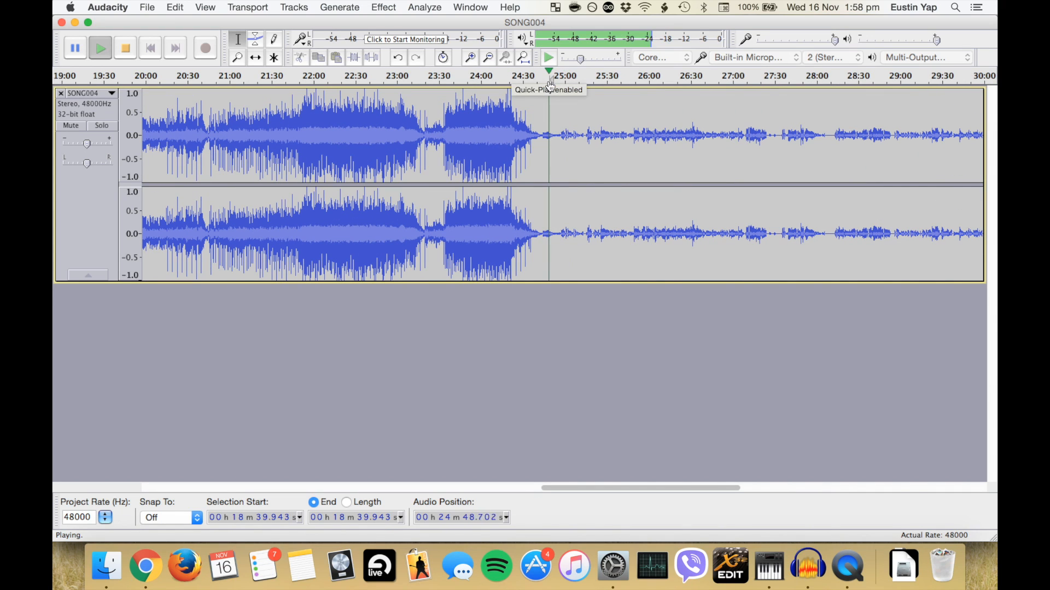
pyautogui.press('space')
pyautogui.click(557, 126)
pyautogui.moveTo(557, 125); pyautogui.dragTo(692, 159)
pyautogui.press('BackSpace')
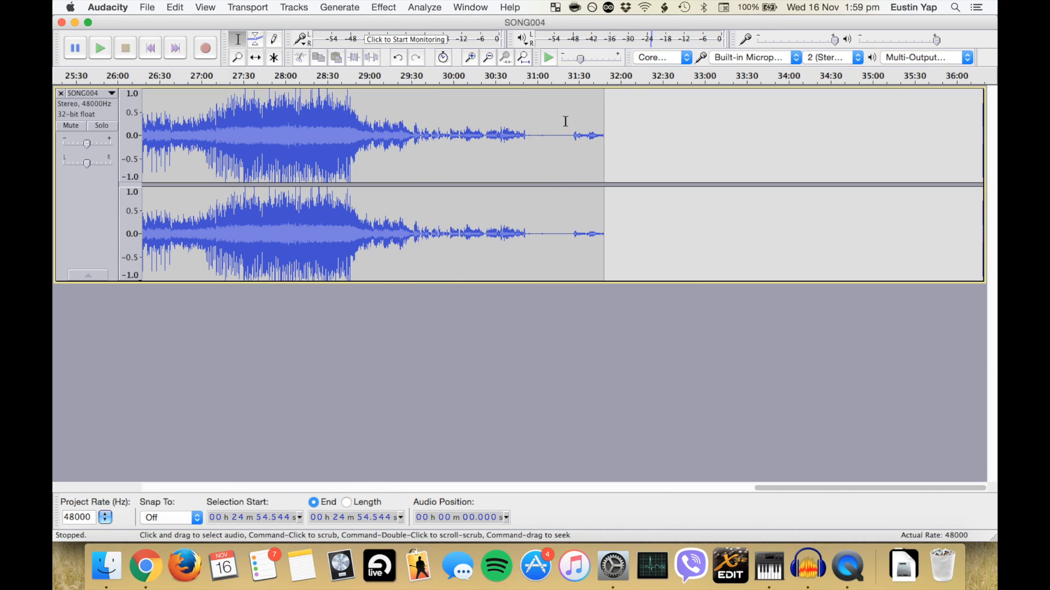
# Listen around the new cut and delete the remaining quiet audio from about 24:56 to 25:30.
pyautogui.click(524, 57)
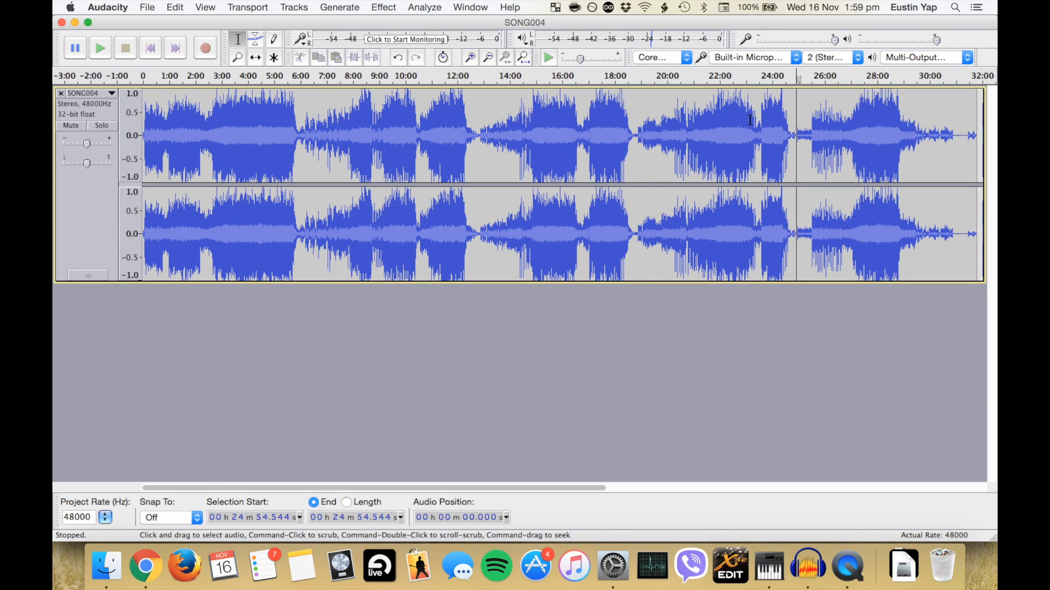
pyautogui.press('space')
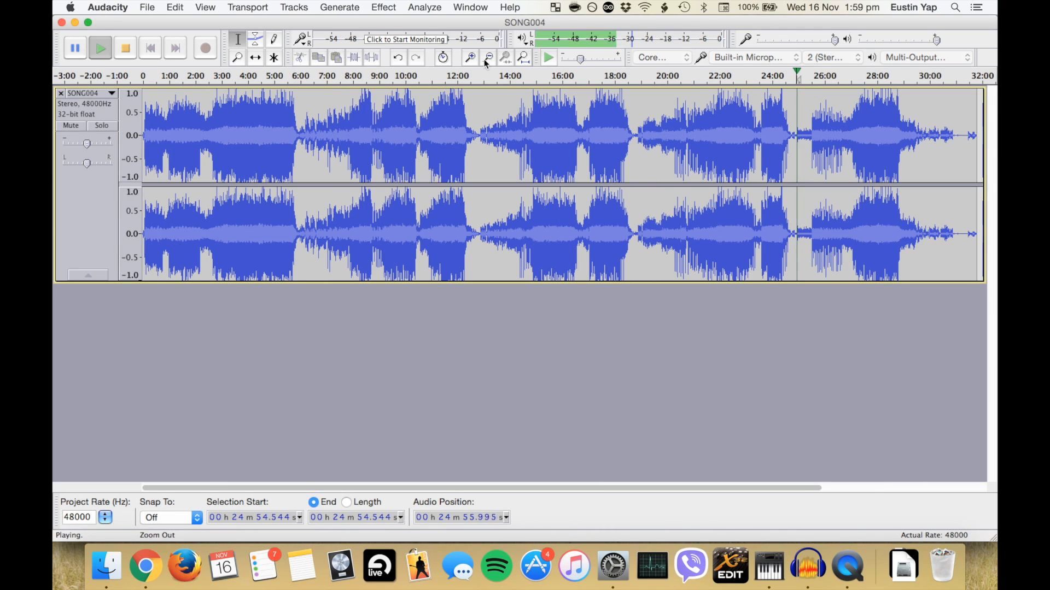
pyautogui.click(471, 59)
pyautogui.click(472, 59)
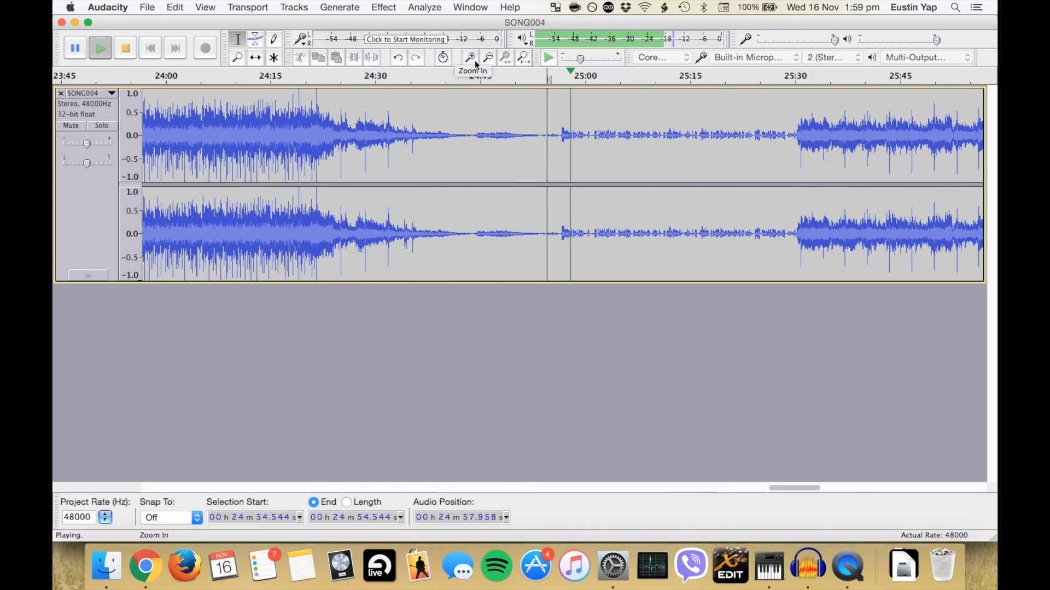
pyautogui.click(557, 119)
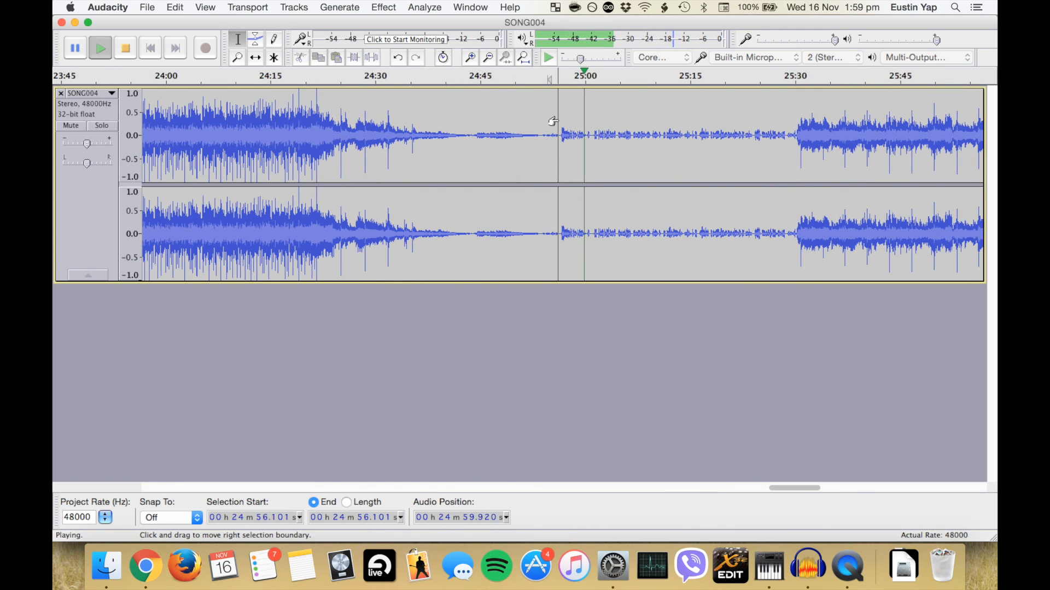
pyautogui.click(791, 83)
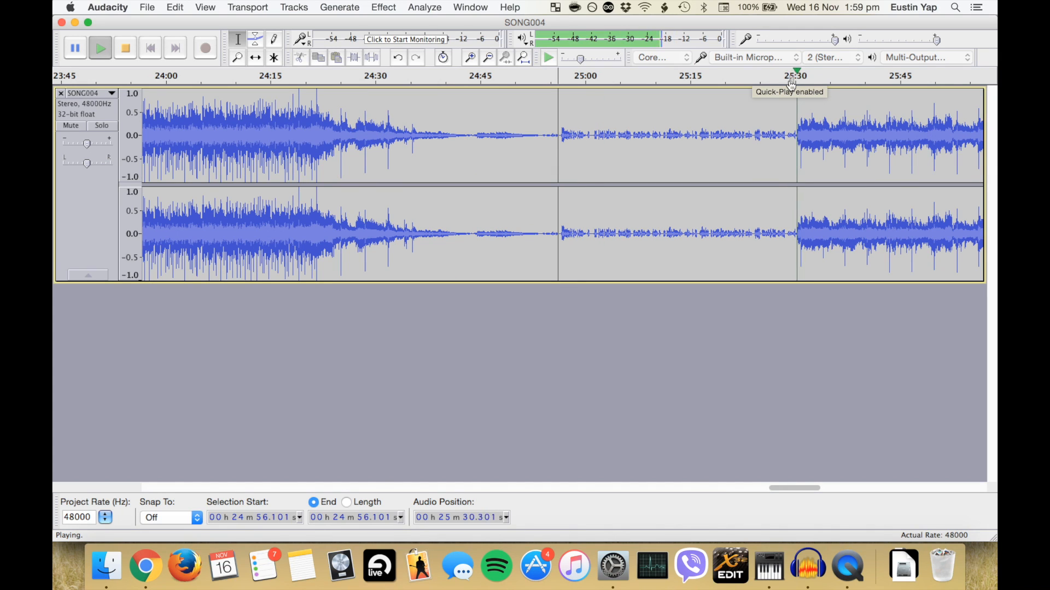
pyautogui.press('space')
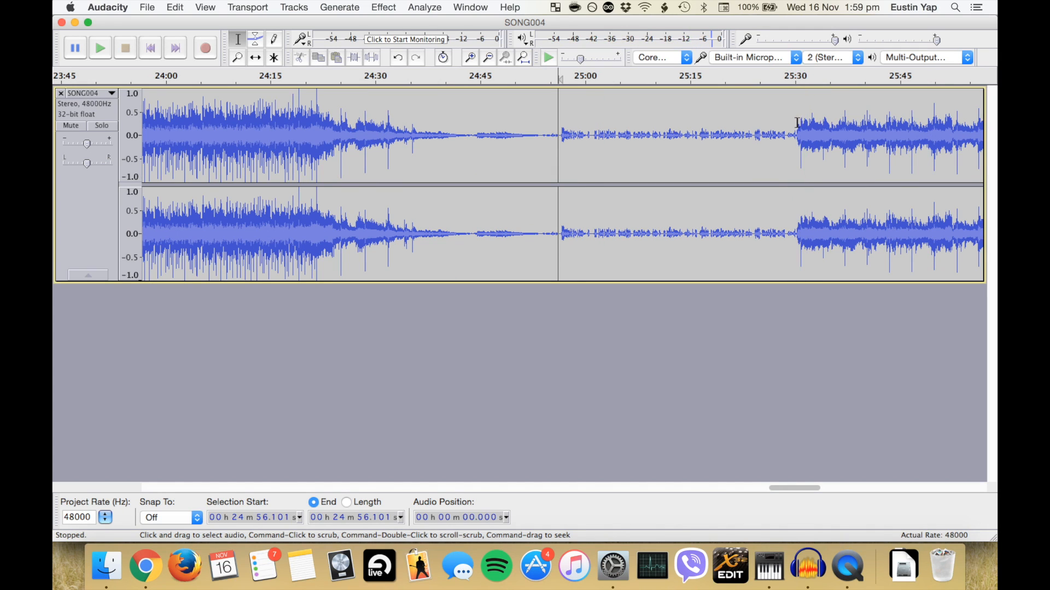
pyautogui.click(561, 113)
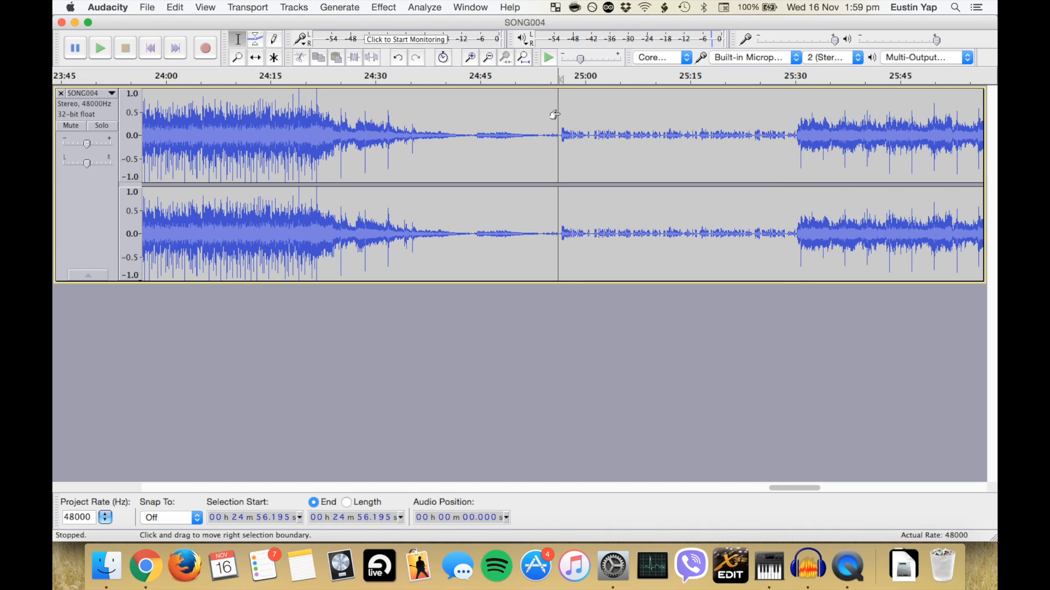
pyautogui.click(543, 113)
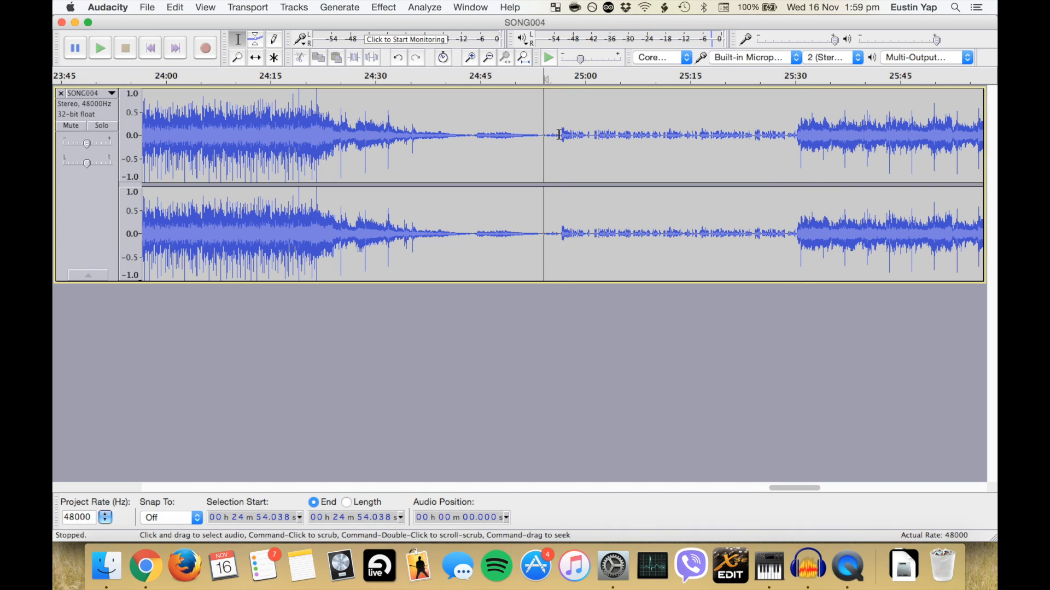
pyautogui.moveTo(559, 135)
pyautogui.mouseDown()
pyautogui.moveTo(754, 185)
pyautogui.moveTo(793, 181)
pyautogui.mouseUp()
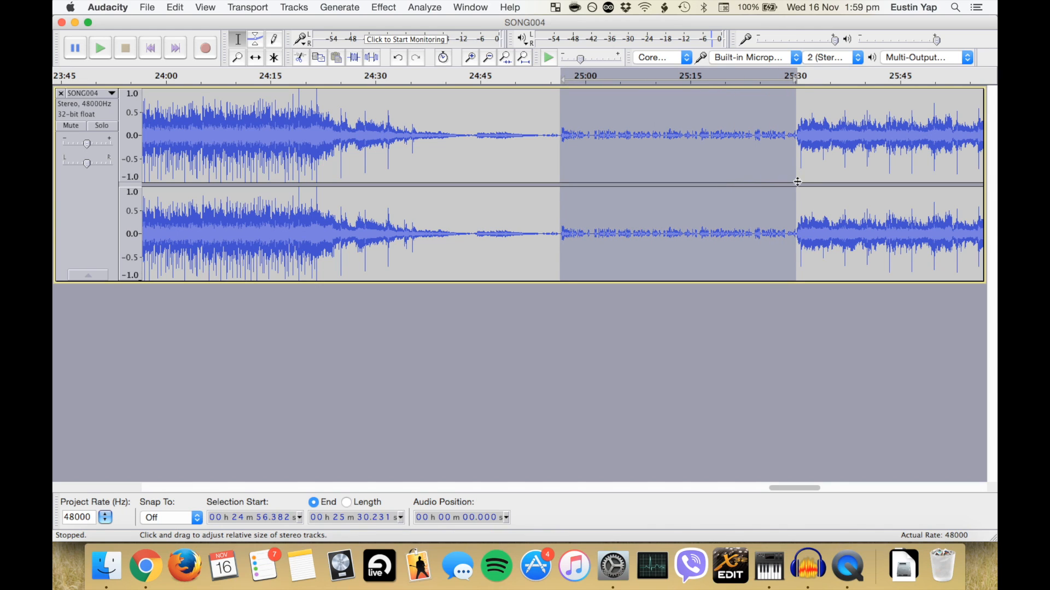
pyautogui.press('Delete')
# Play the new join at about 24:56 twice, the second time zoomed in to find the leftover noise before the song.
pyautogui.click(554, 82)
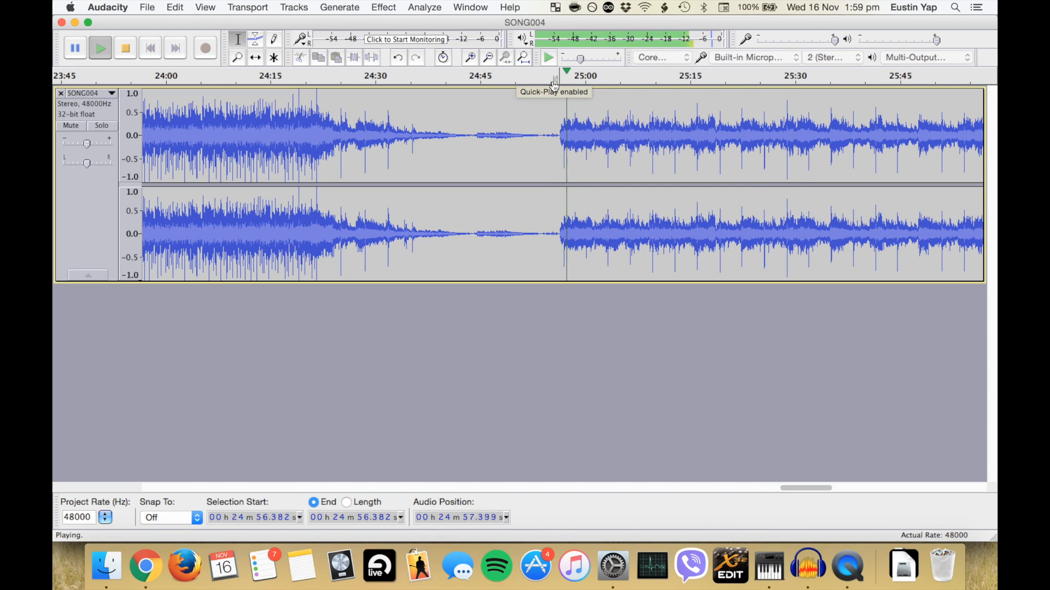
pyautogui.click(554, 85)
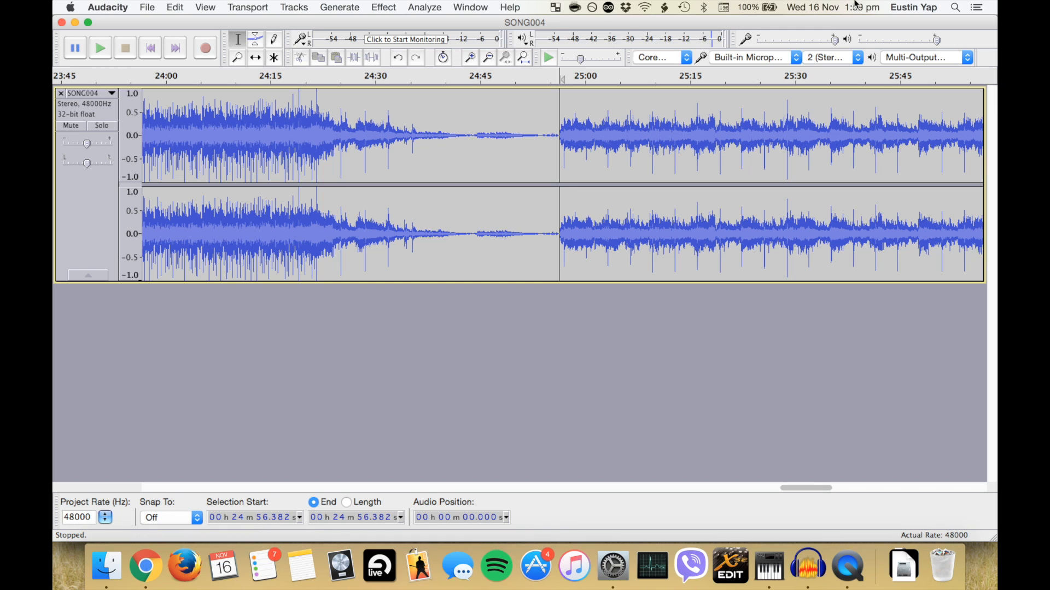
pyautogui.click(472, 58)
pyautogui.click(471, 58)
pyautogui.click(471, 58)
pyautogui.click(471, 58)
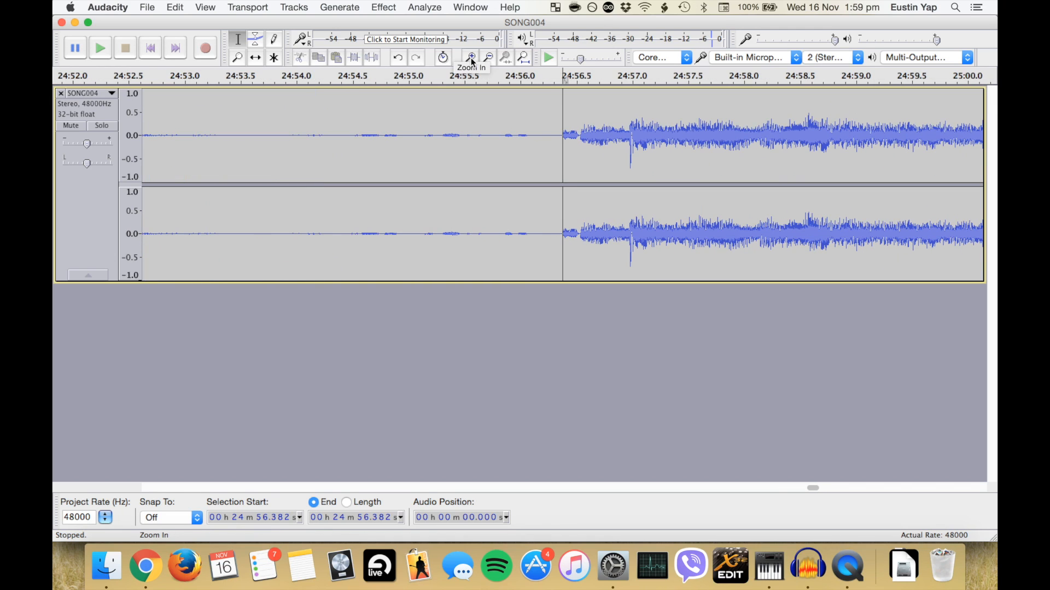
pyautogui.click(498, 134)
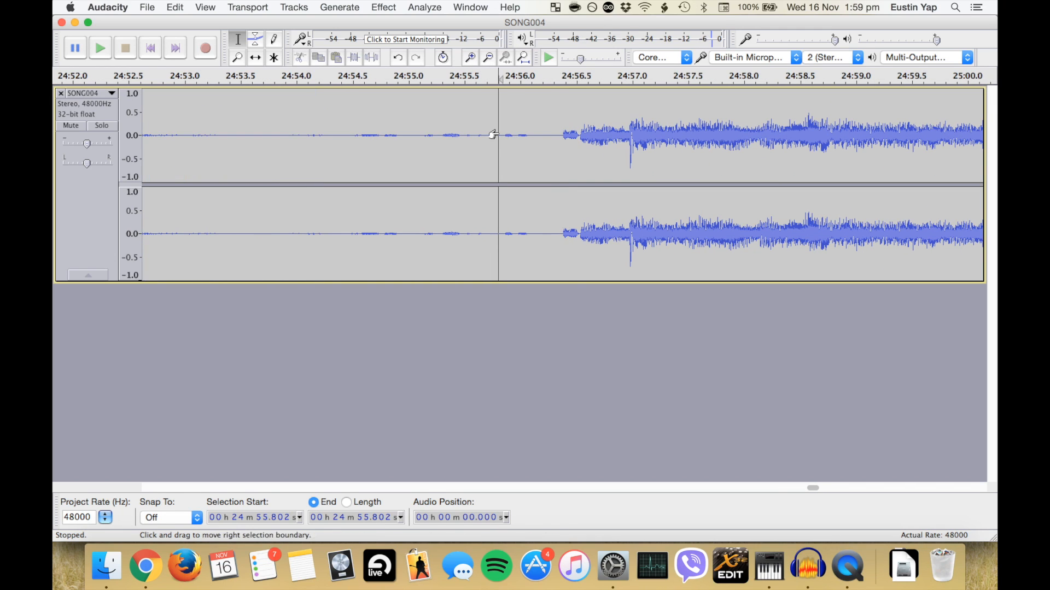
pyautogui.click(559, 82)
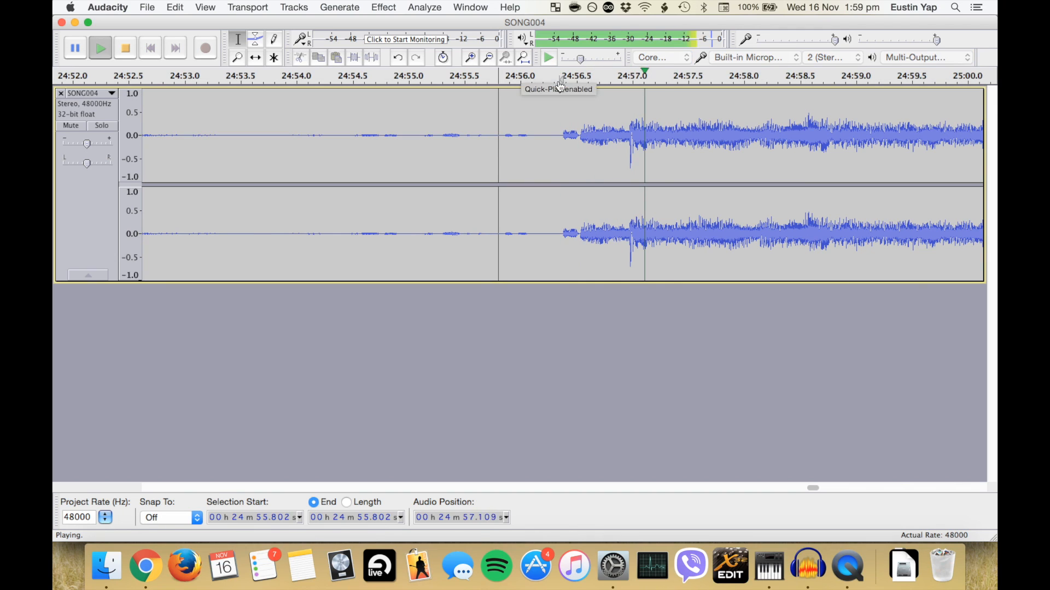
pyautogui.press('space')
# Delete the short leftover noise from about 24:56.20 to 24:56.53 and play the join again.
pyautogui.click(579, 137)
pyautogui.moveTo(579, 136); pyautogui.dragTo(544, 133)
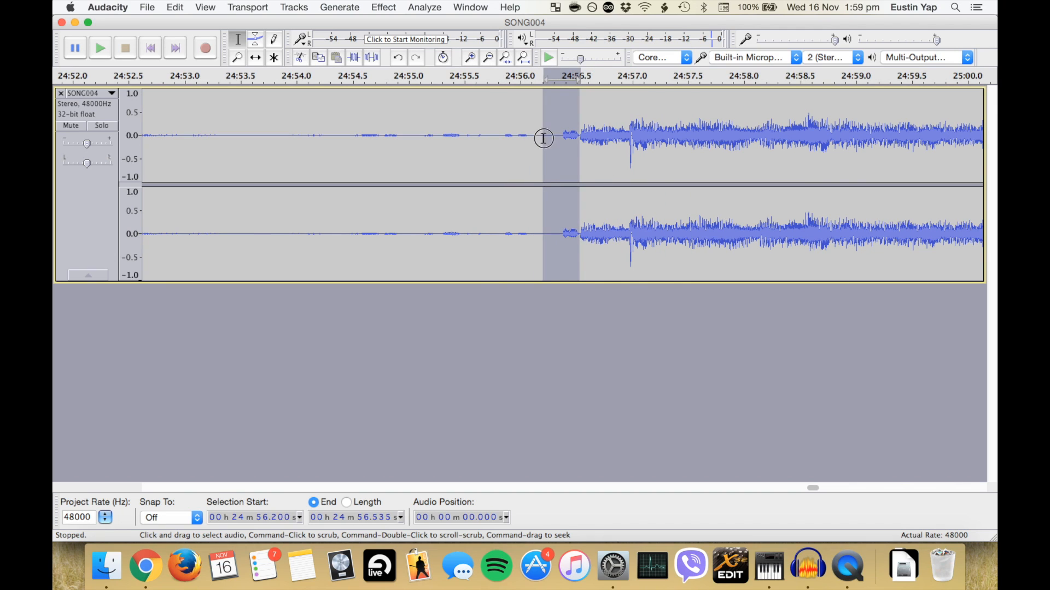
pyautogui.press('Delete')
pyautogui.press('space')
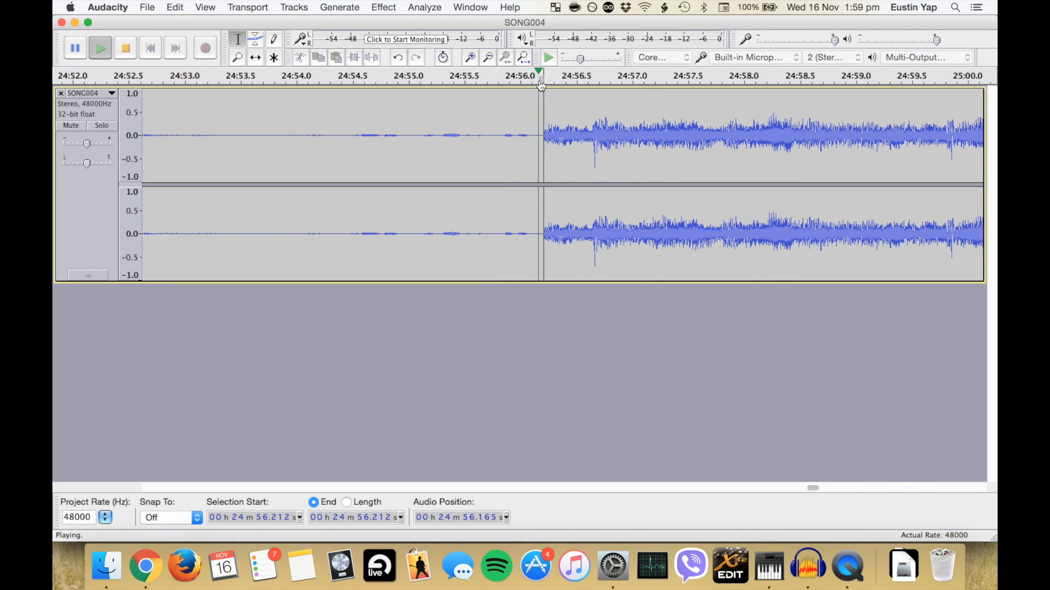
pyautogui.press('space')
# Apply Fade In to the song's opening from about 24:56.18 to 24:56.87 and play the transition.
pyautogui.moveTo(541, 133); pyautogui.dragTo(617, 154)
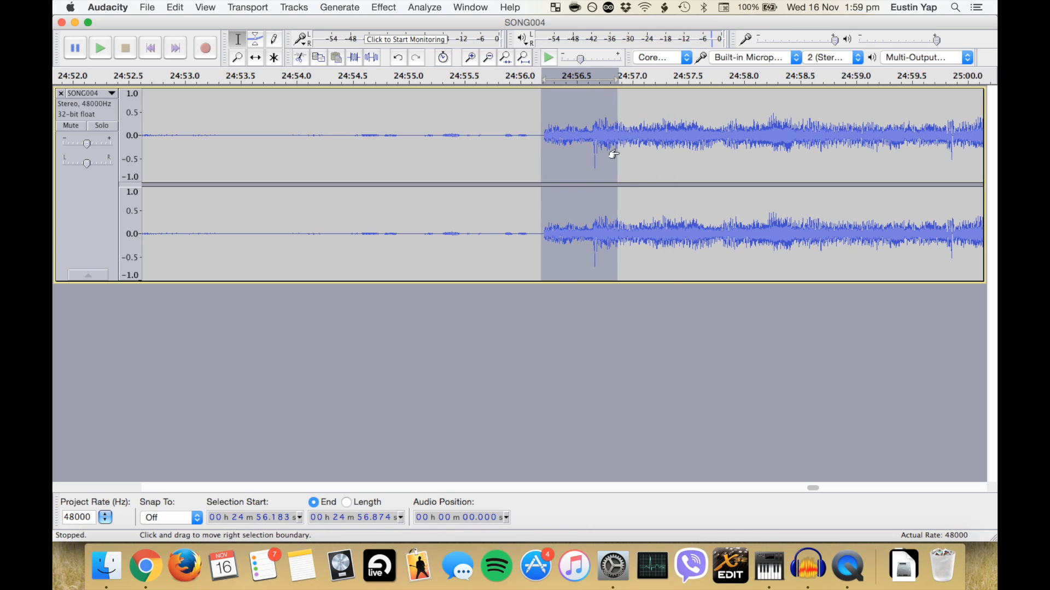
pyautogui.click(295, 7)
pyautogui.moveTo(381, 8)
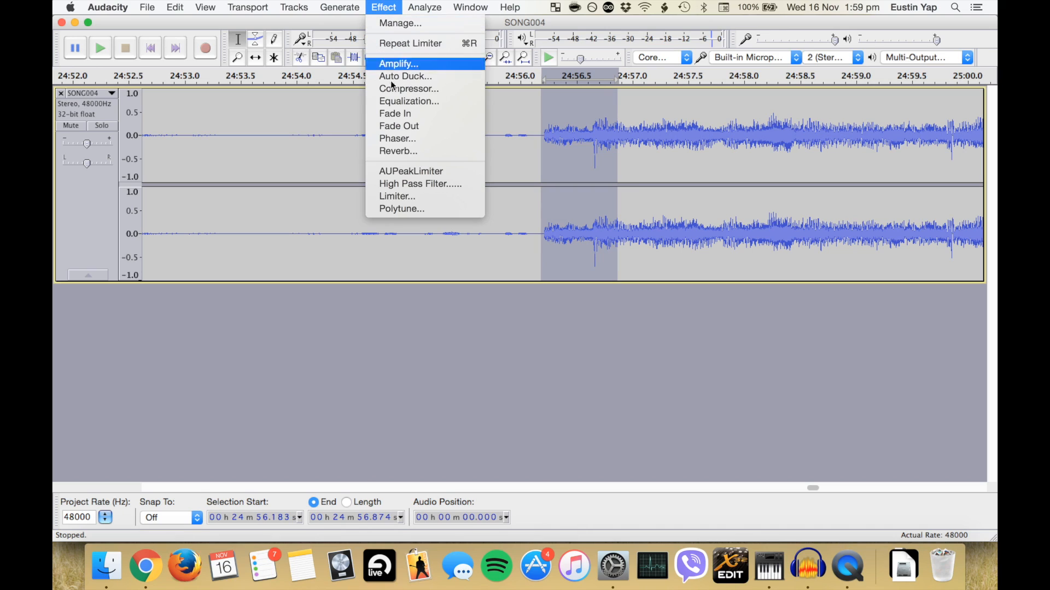
pyautogui.click(450, 118)
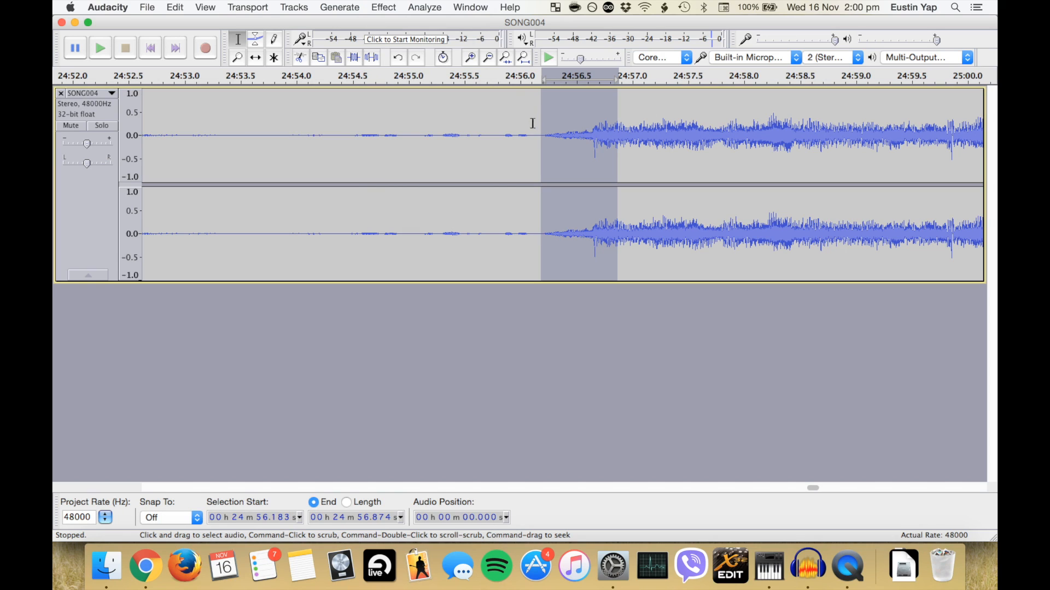
pyautogui.click(490, 77)
pyautogui.click(439, 141)
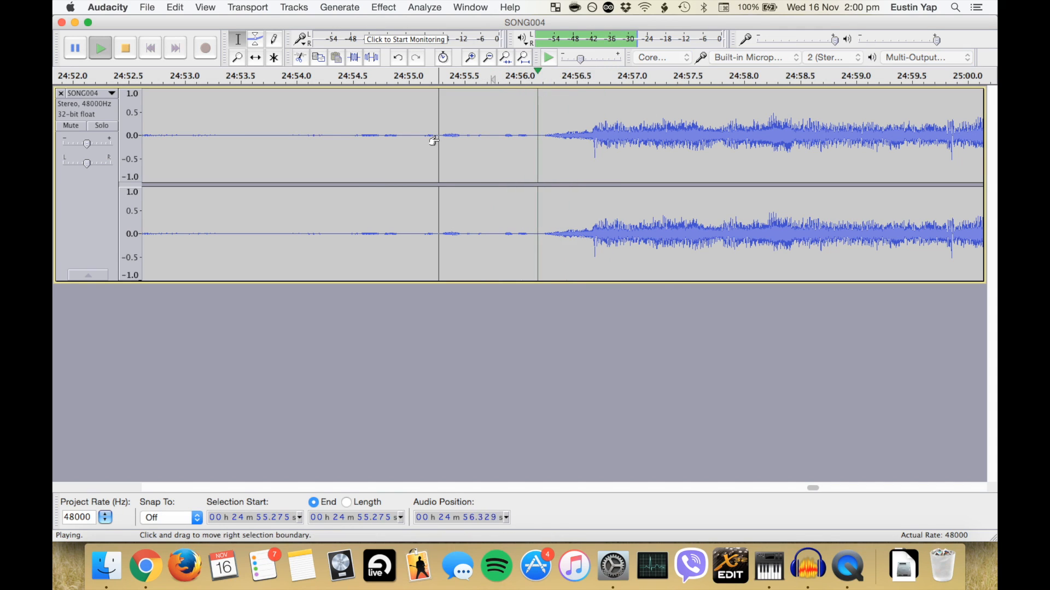
pyautogui.click(658, 117)
pyautogui.press('space')
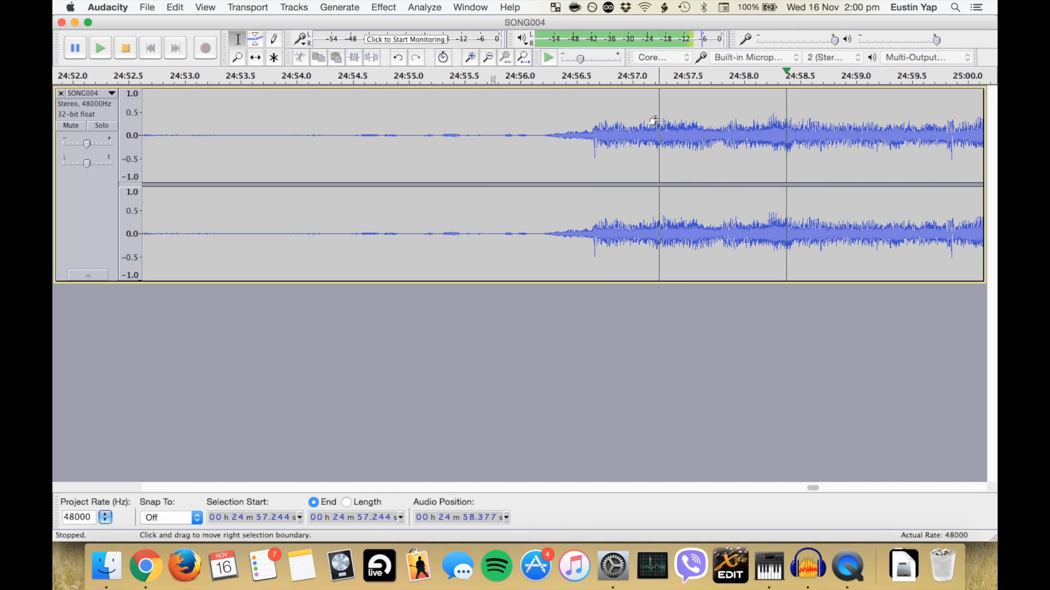
# Play the recording's quiet ending from about 30:00 and from about 28:47 to locate where the last song ends.
pyautogui.click(524, 58)
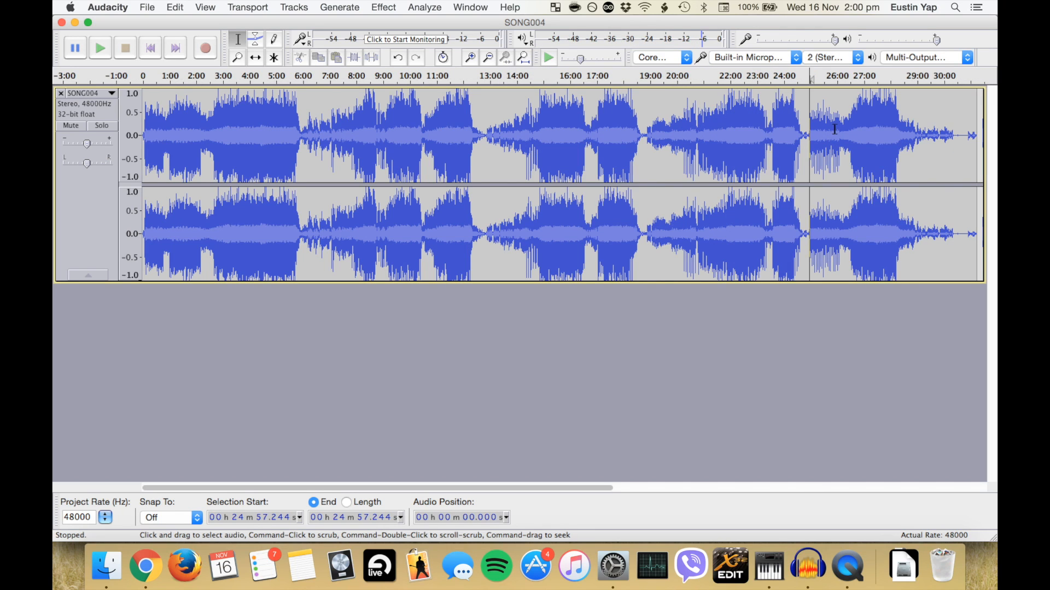
pyautogui.click(943, 78)
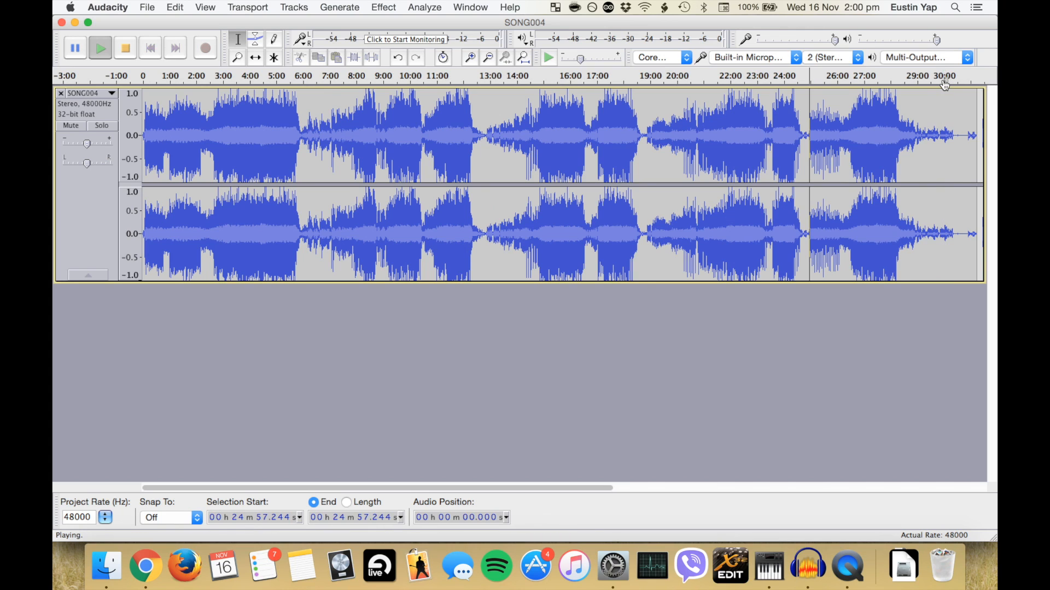
pyautogui.click(471, 57)
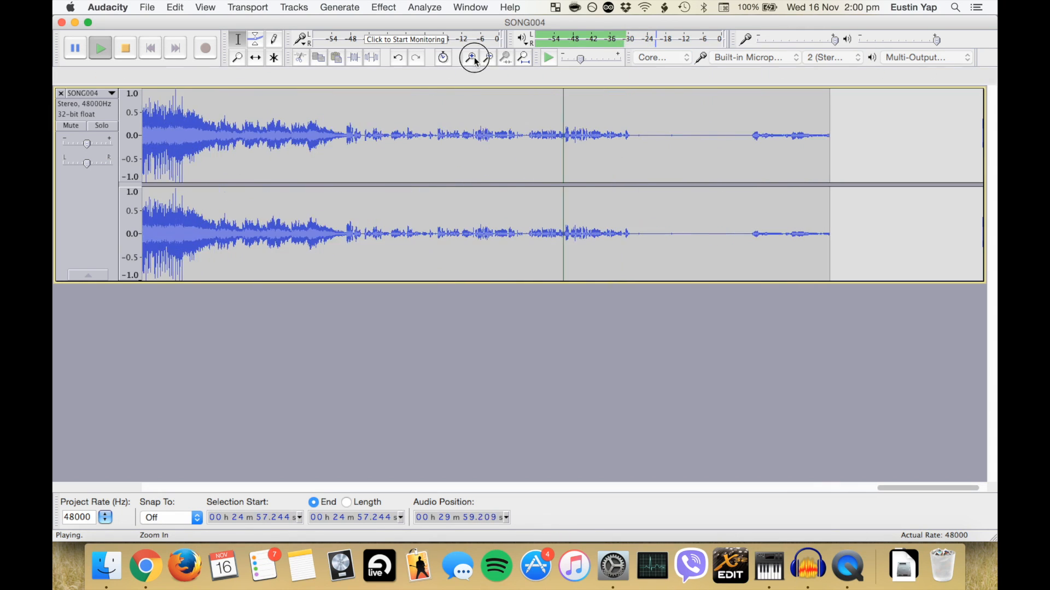
pyautogui.click(472, 57)
pyautogui.click(490, 59)
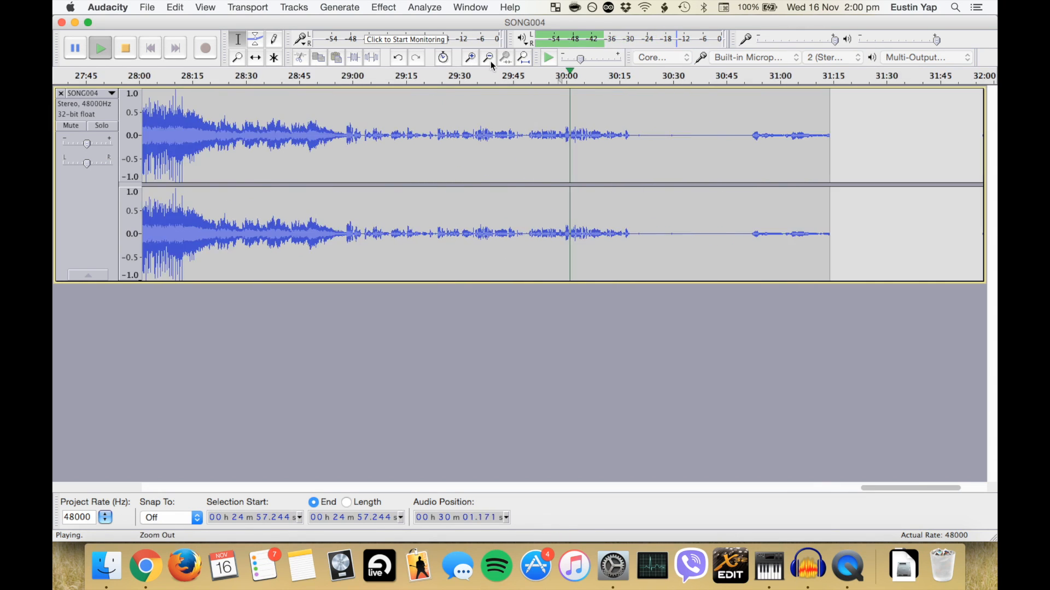
pyautogui.click(490, 59)
pyautogui.click(435, 83)
pyautogui.click(434, 80)
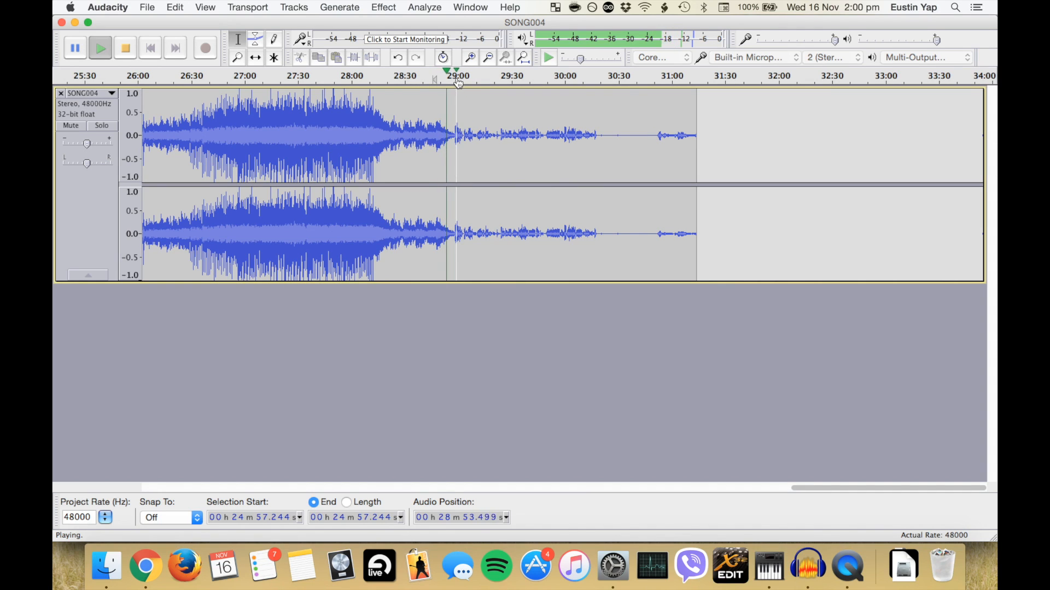
pyautogui.click(477, 57)
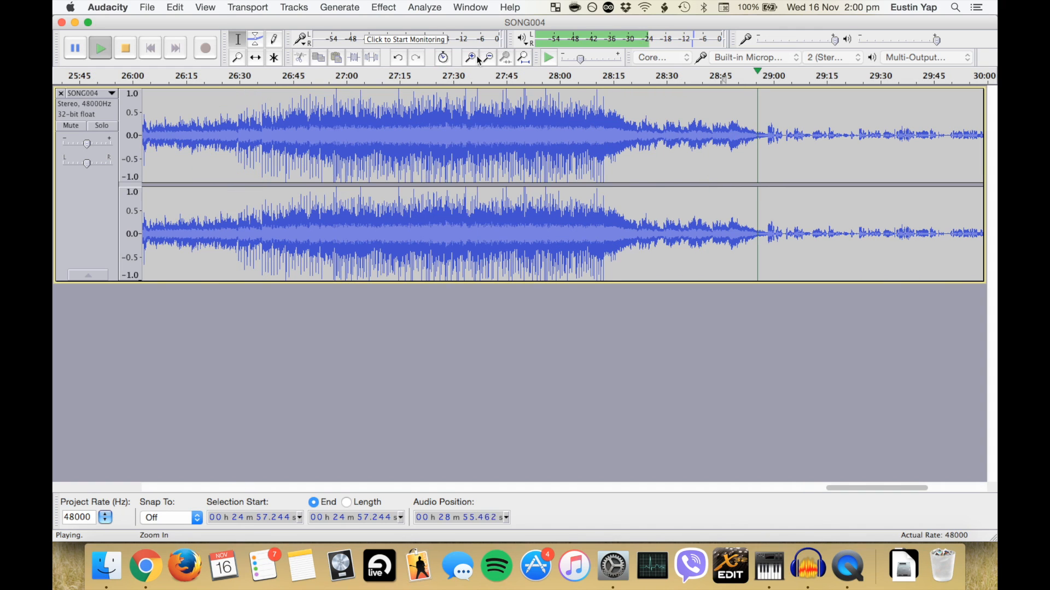
pyautogui.click(487, 58)
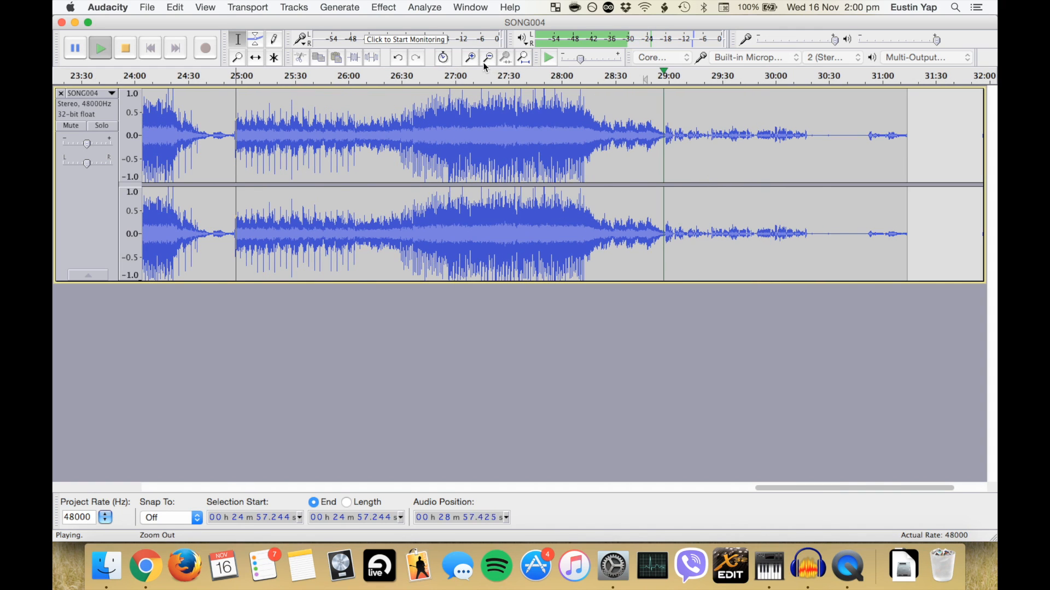
# Place the cursor at about 28:58, just after the last song, and delete everything from there to the track's end.
pyautogui.click(664, 137)
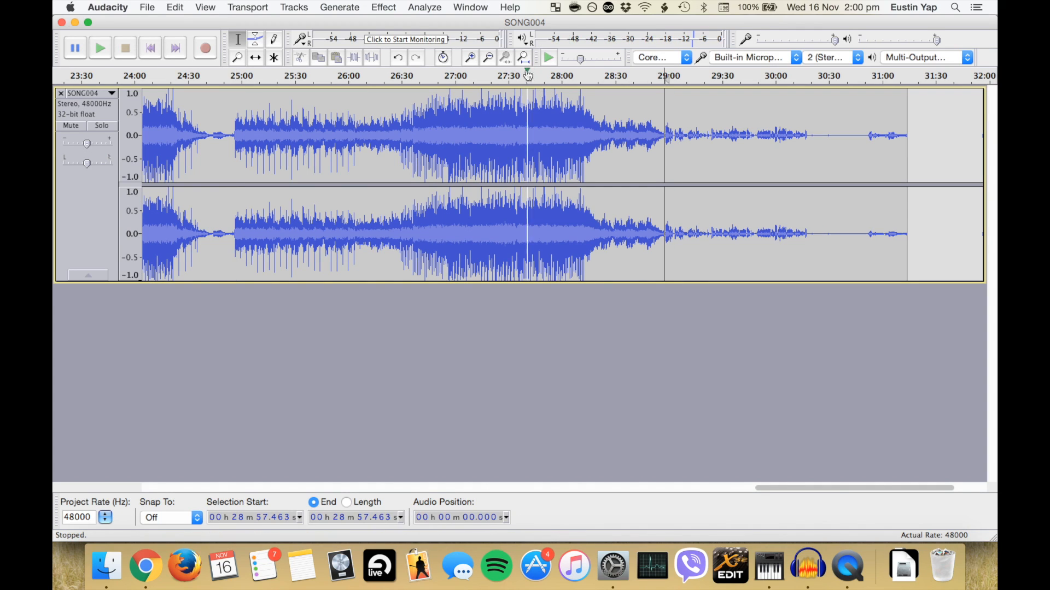
pyautogui.click(474, 57)
pyautogui.click(474, 58)
pyautogui.click(475, 58)
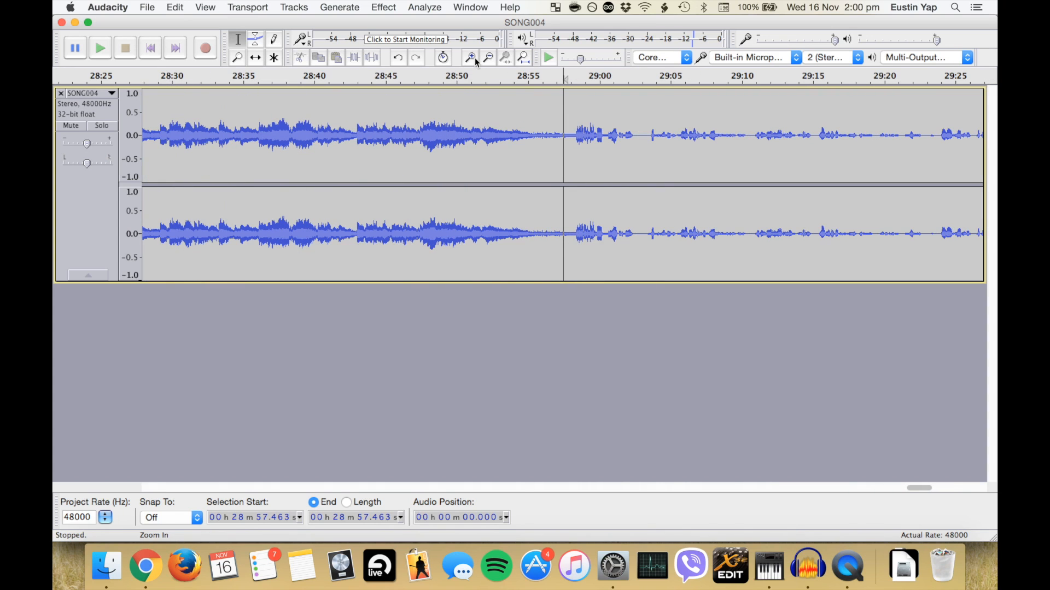
pyautogui.click(575, 147)
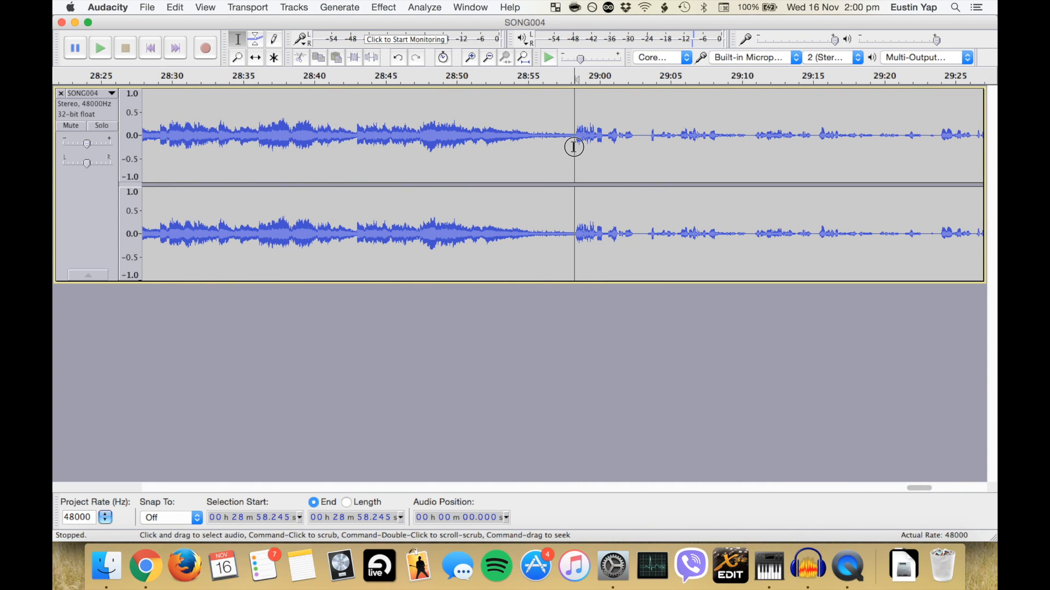
pyautogui.click(521, 59)
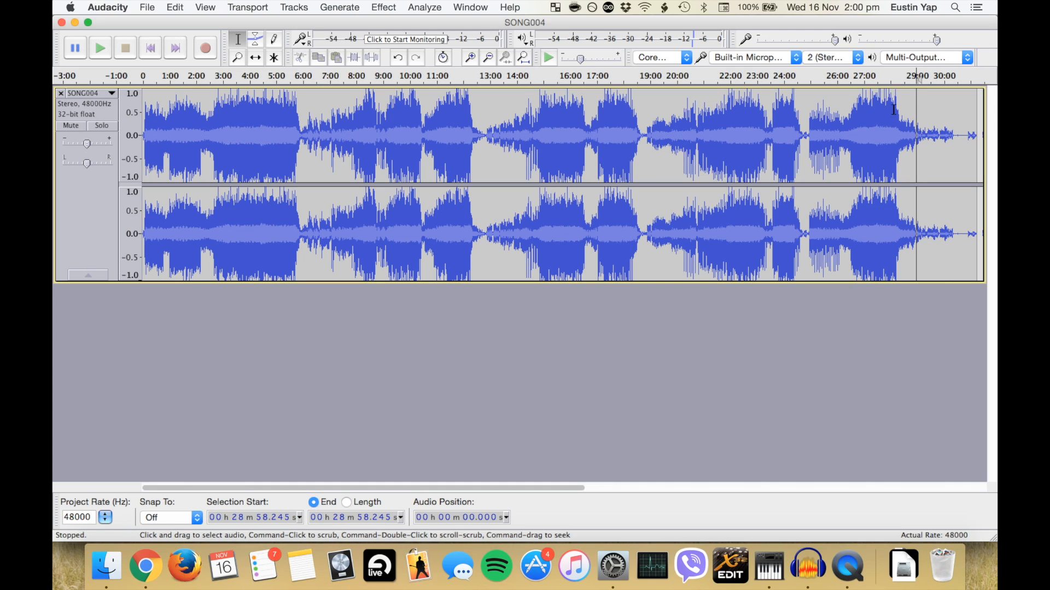
pyautogui.moveTo(917, 109); pyautogui.dragTo(970, 105)
pyautogui.press('Delete')
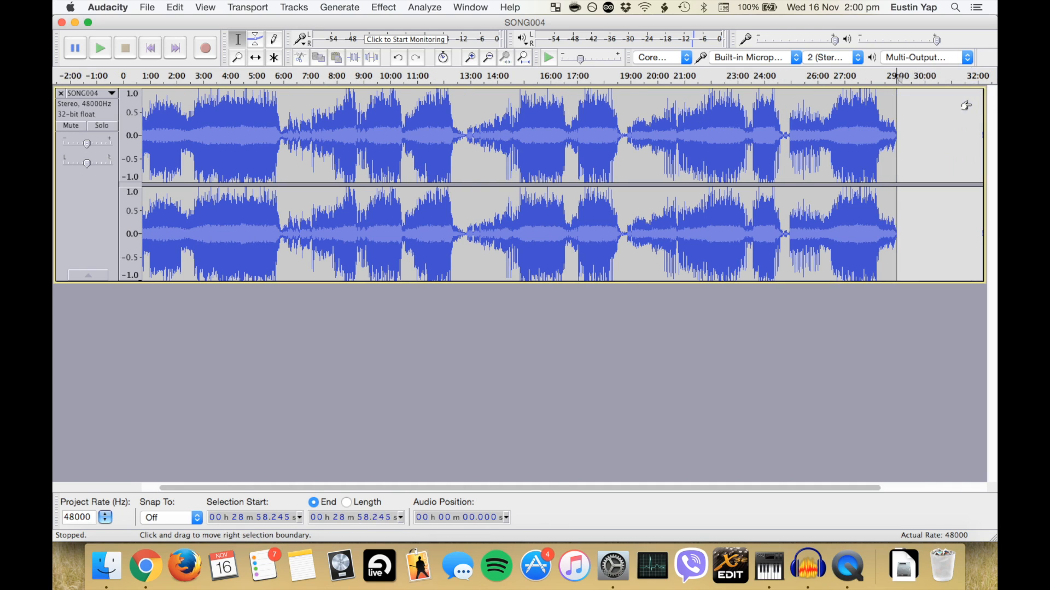
# Show the whole recording and play short excerpts at several points between about 6:20 and 24:00 to check the result.
pyautogui.click(526, 57)
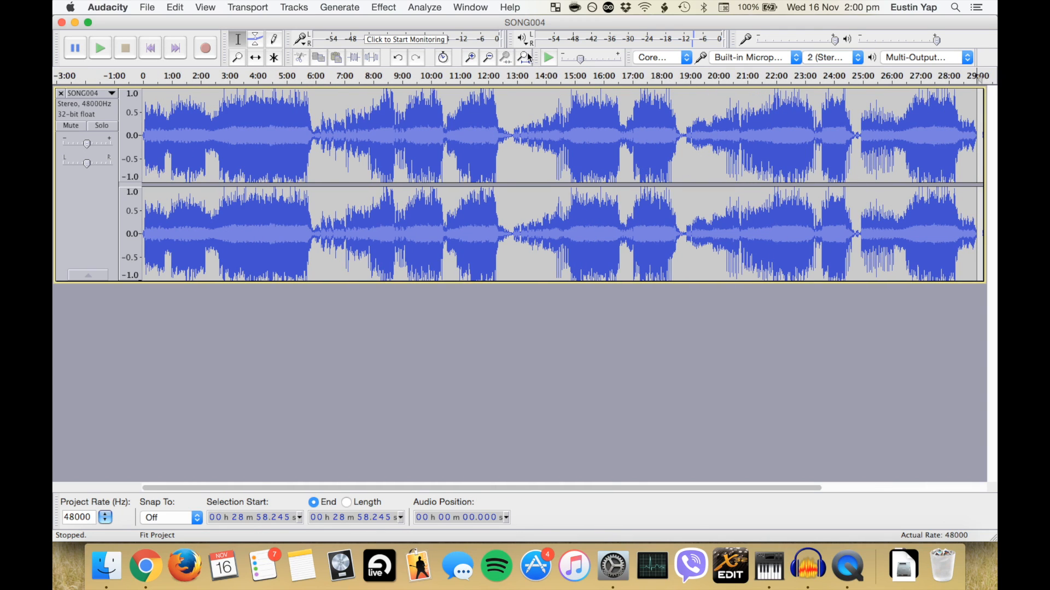
pyautogui.click(324, 77)
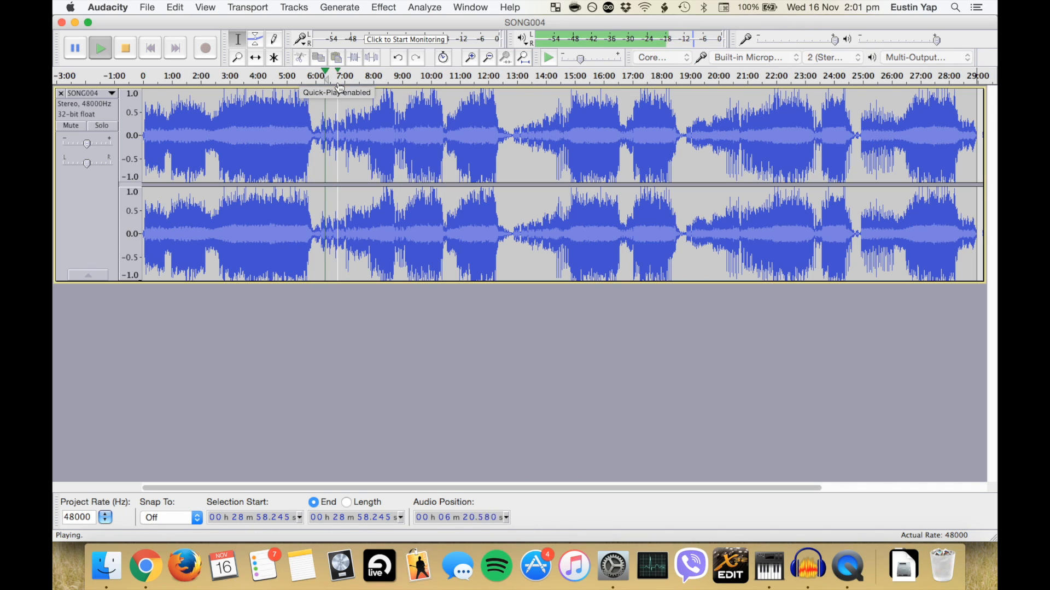
pyautogui.click(339, 86)
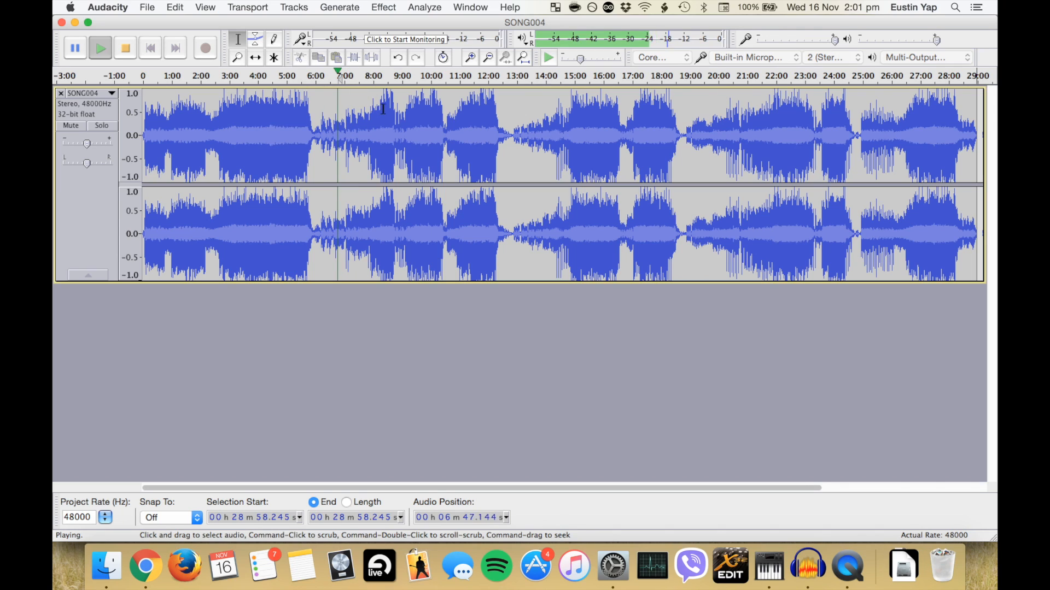
pyautogui.click(359, 87)
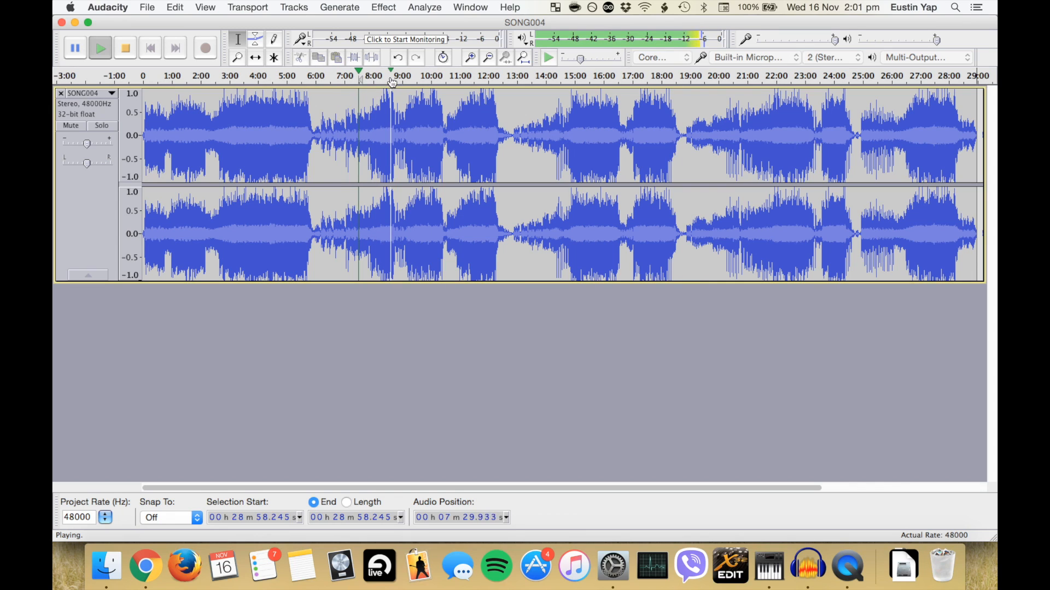
pyautogui.click(385, 83)
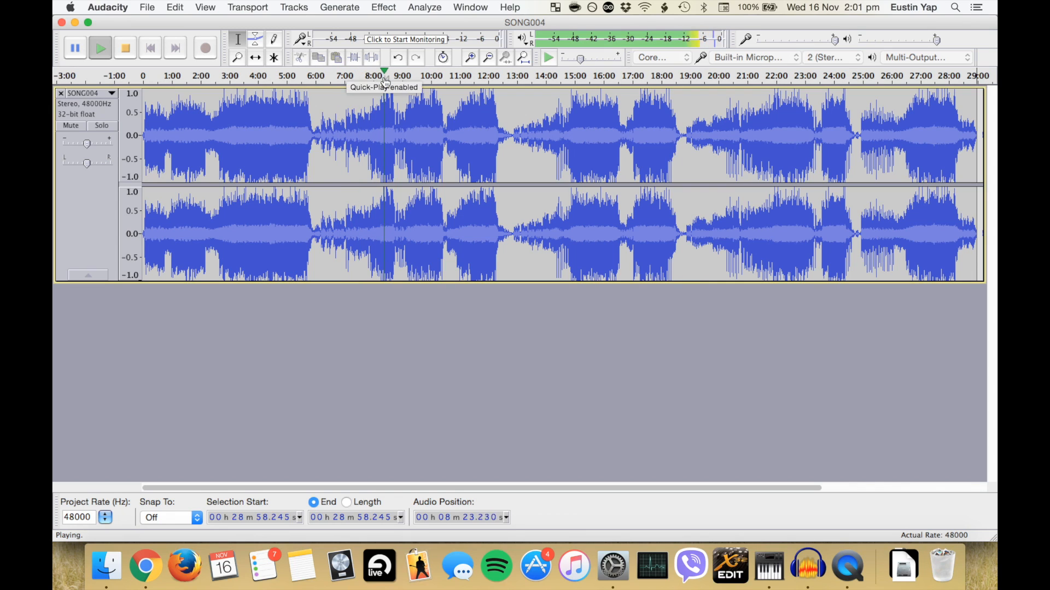
pyautogui.click(431, 82)
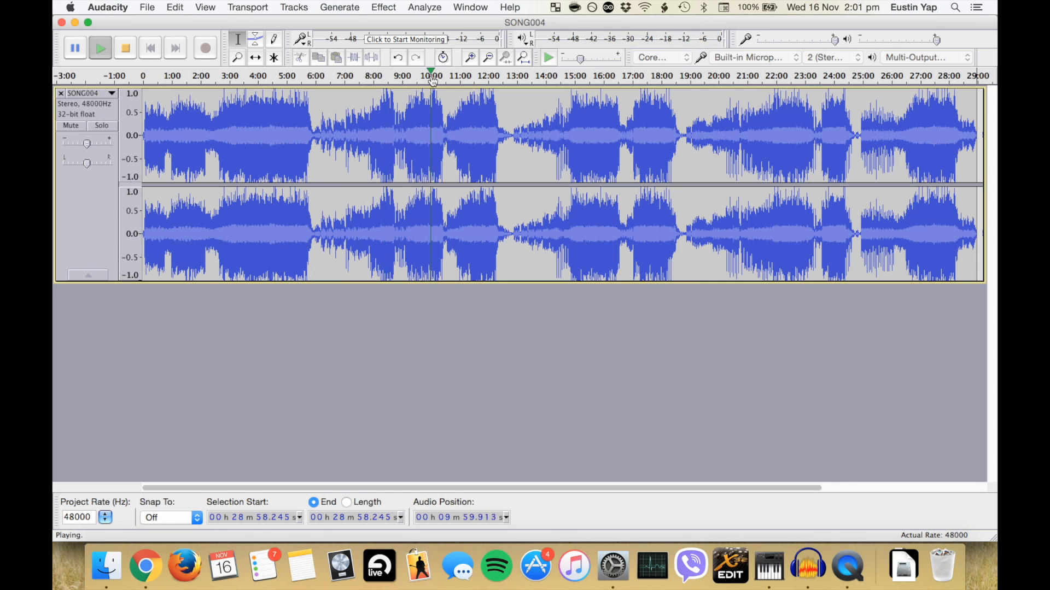
pyautogui.click(480, 83)
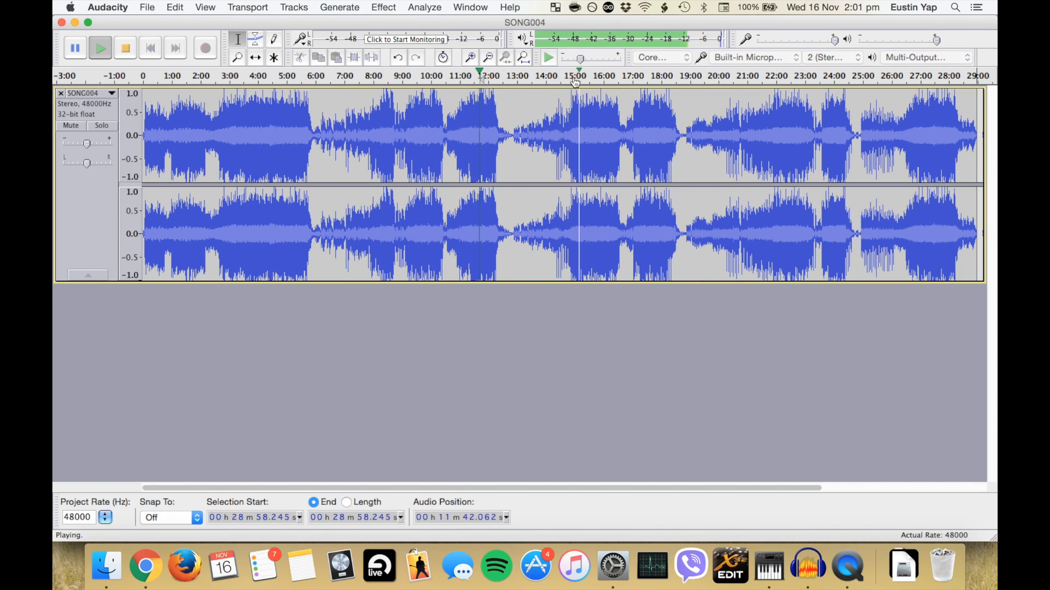
pyautogui.click(551, 86)
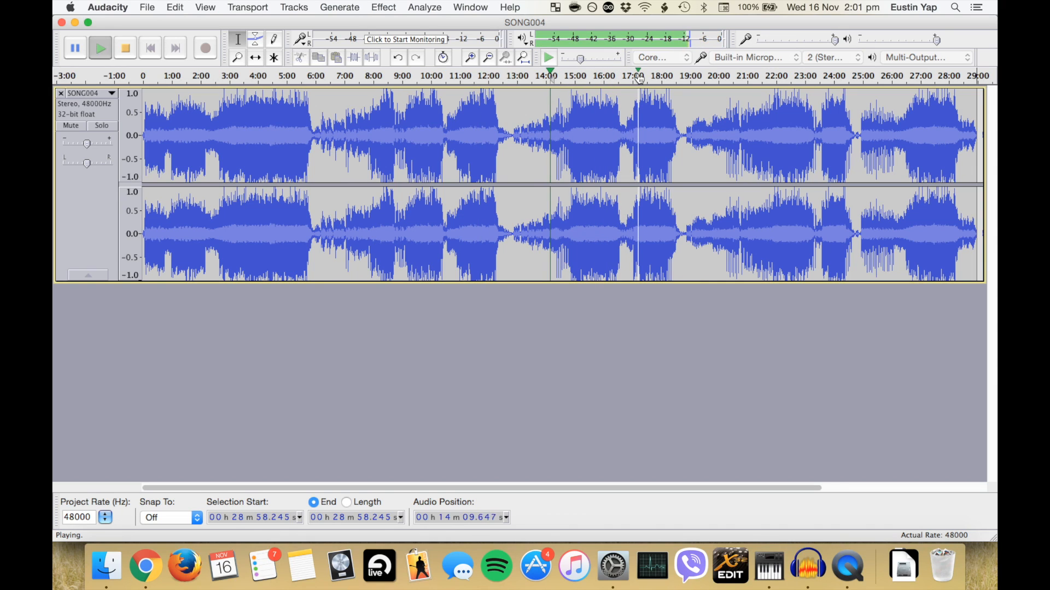
pyautogui.click(661, 80)
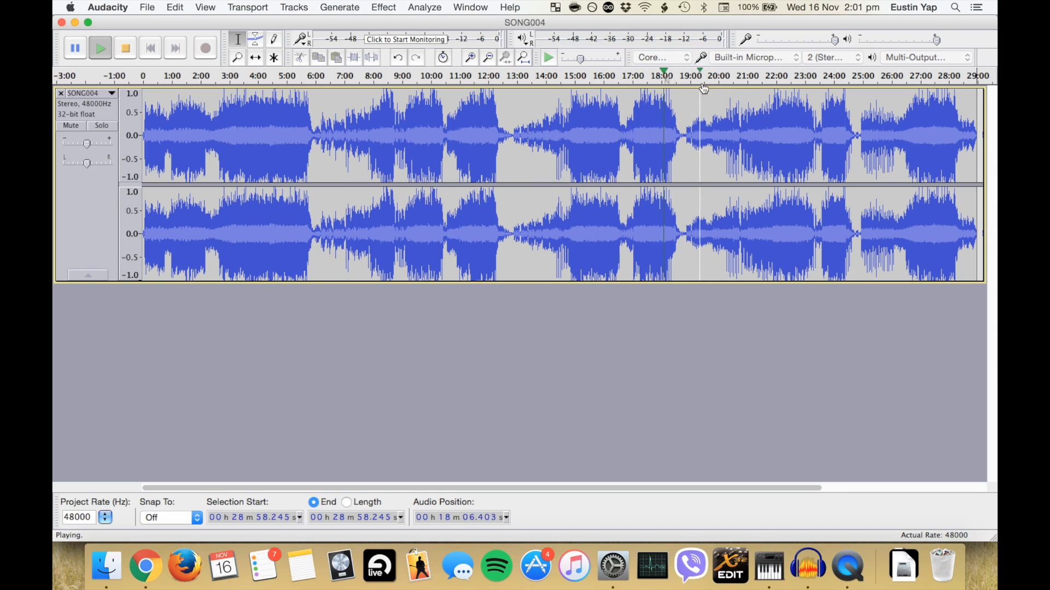
pyautogui.click(727, 84)
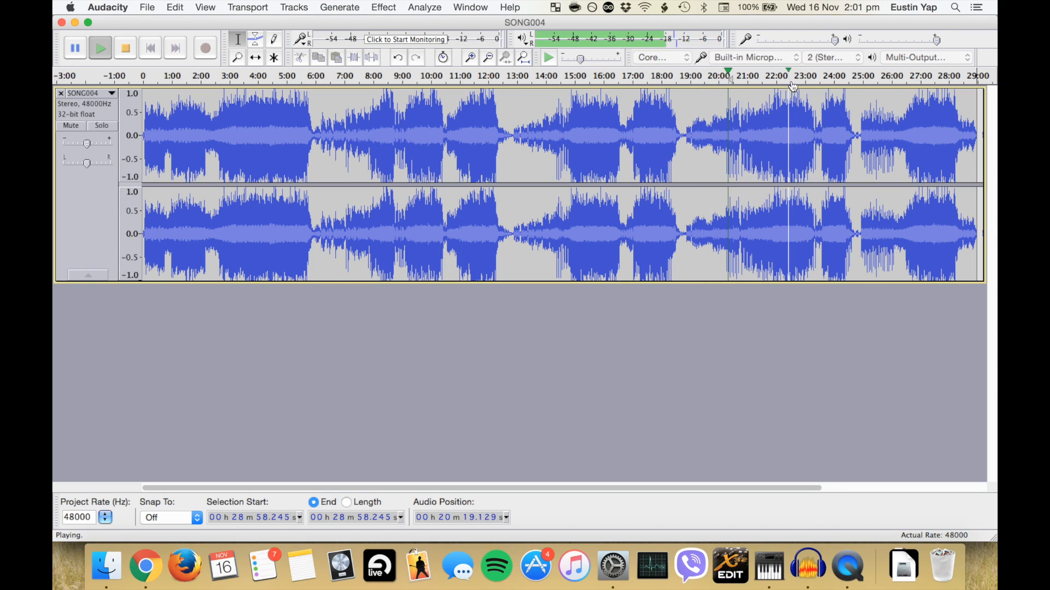
pyautogui.click(833, 79)
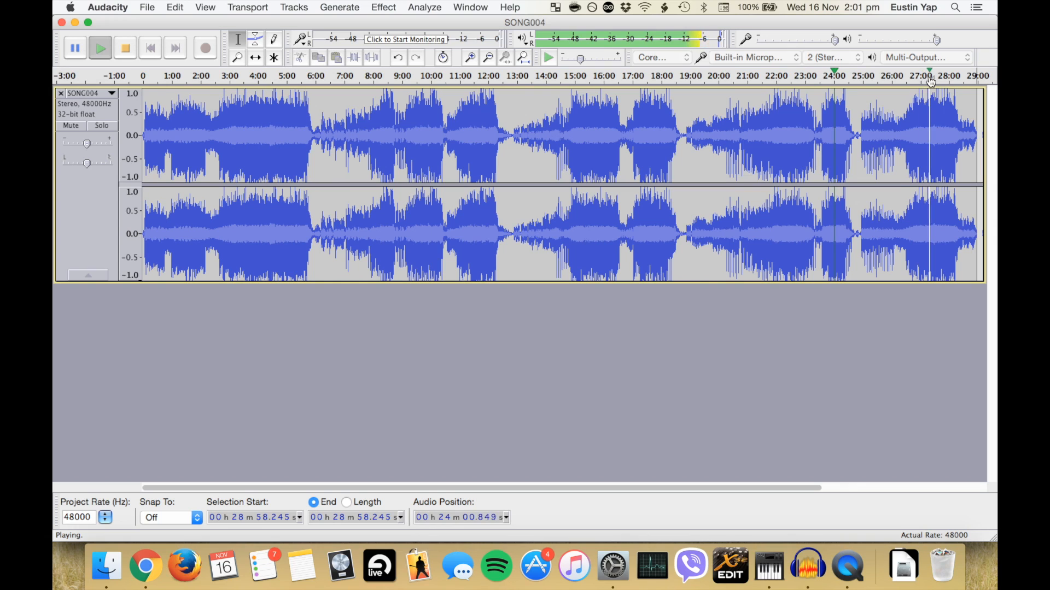
pyautogui.press('space')
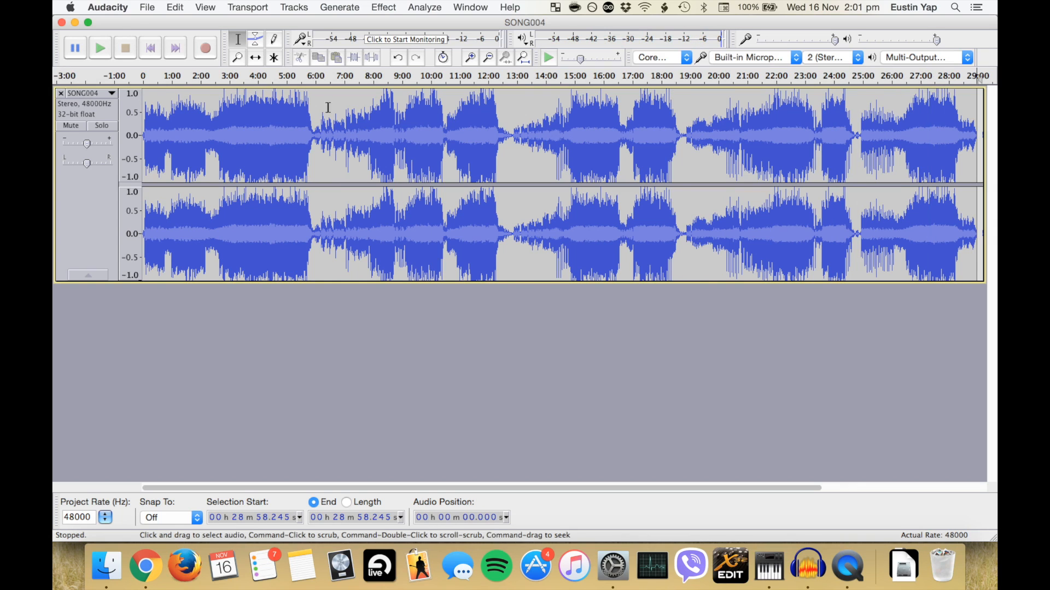
# Apply Fade In to the quiet opening of the track, from 0:00 to about 0:03.63.
pyautogui.click(106, 213)
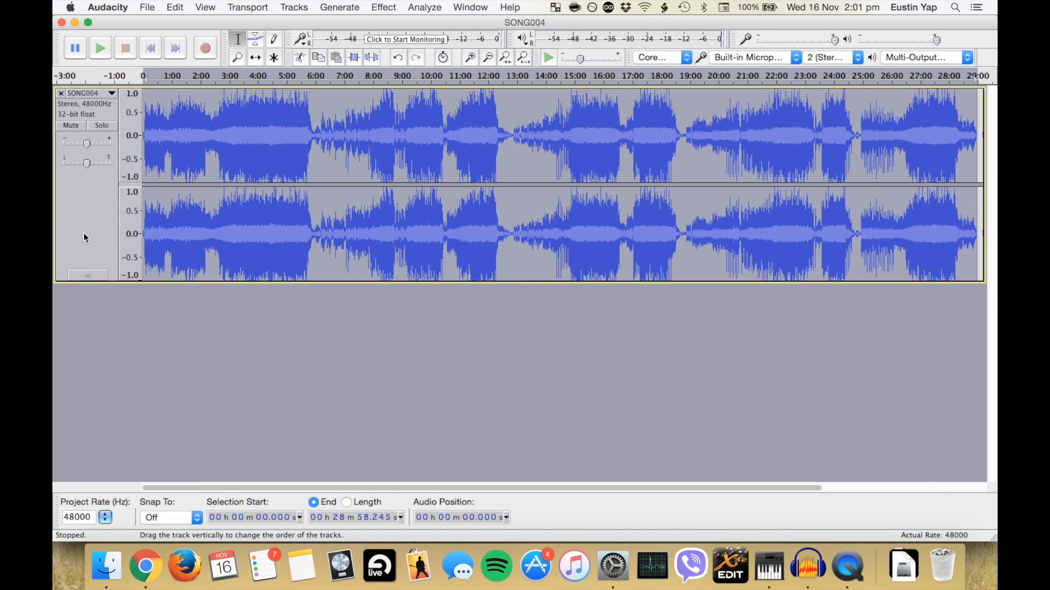
pyautogui.click(149, 127)
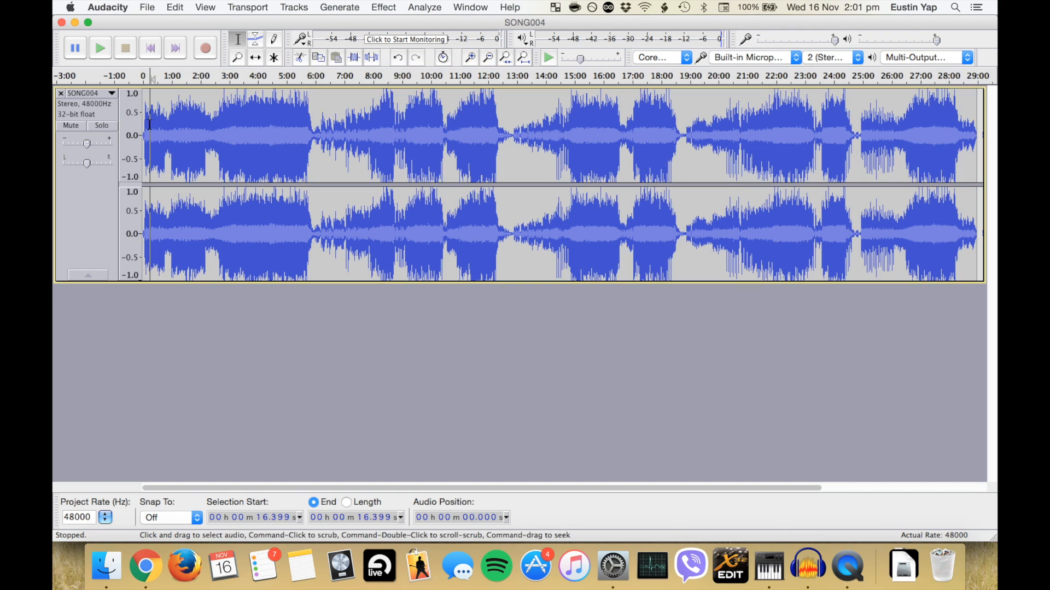
pyautogui.click(475, 54)
pyautogui.click(475, 55)
pyautogui.click(475, 55)
pyautogui.click(475, 55)
pyautogui.click(475, 55)
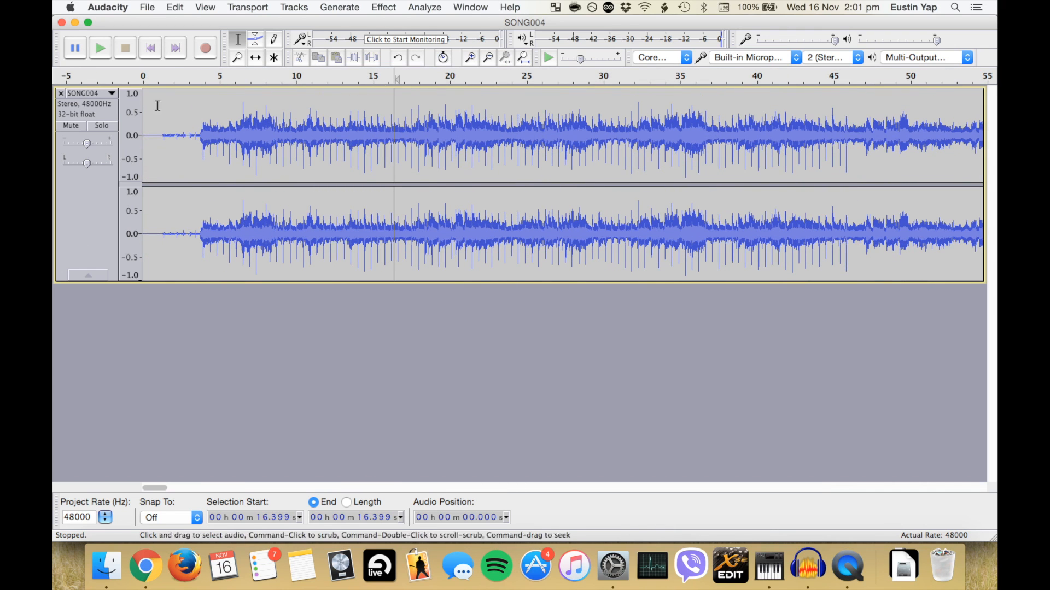
pyautogui.moveTo(198, 134); pyautogui.dragTo(141, 134)
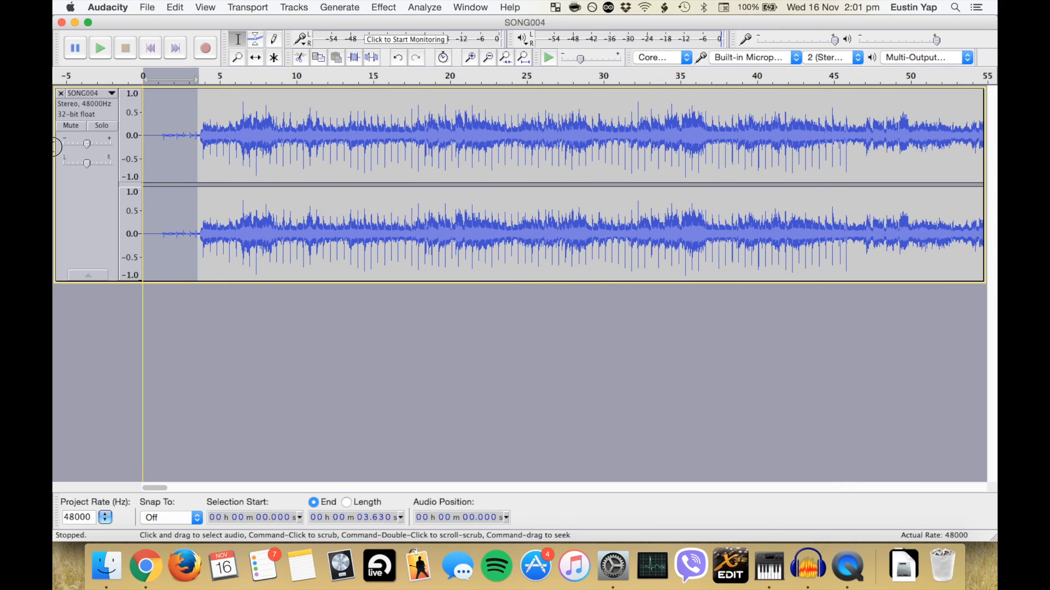
pyautogui.click(377, 8)
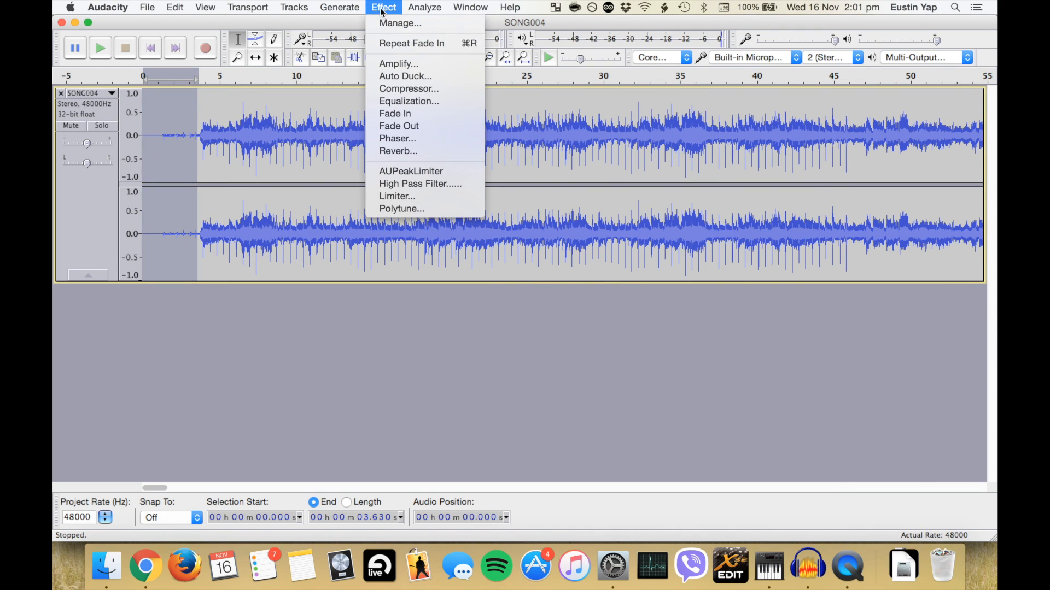
pyautogui.click(413, 117)
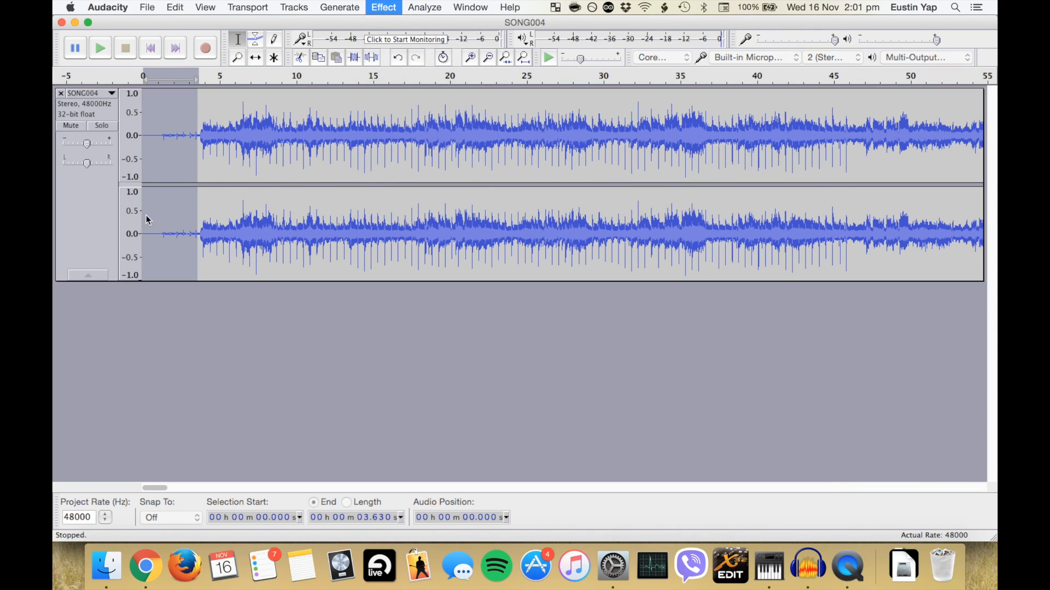
# Select the whole track and play it from the beginning to check the faded opening.
pyautogui.click(95, 227)
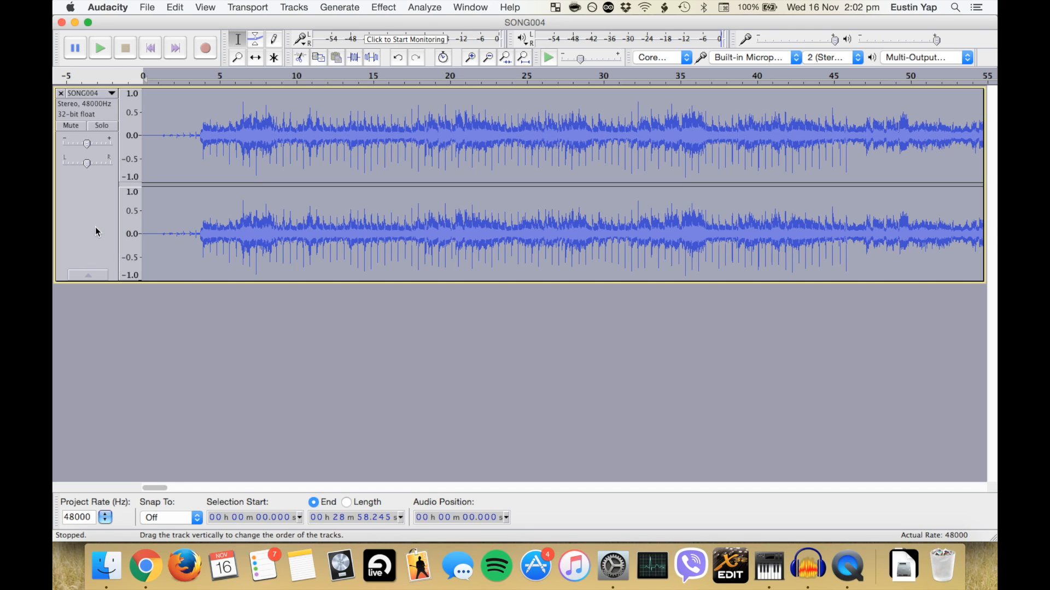
pyautogui.click(154, 143)
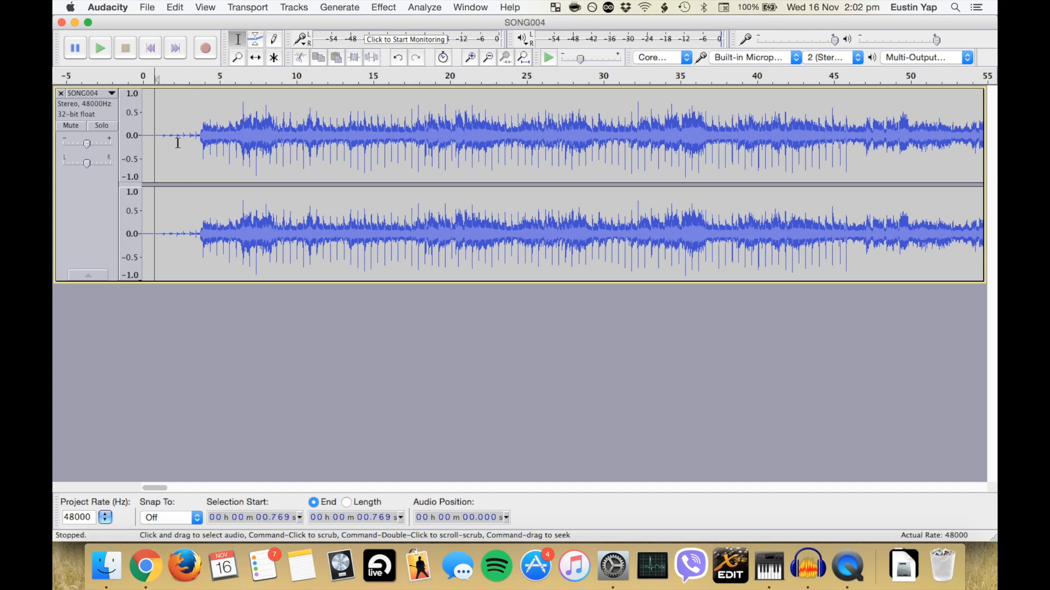
pyautogui.moveTo(184, 141); pyautogui.dragTo(53, 153)
pyautogui.click(94, 197)
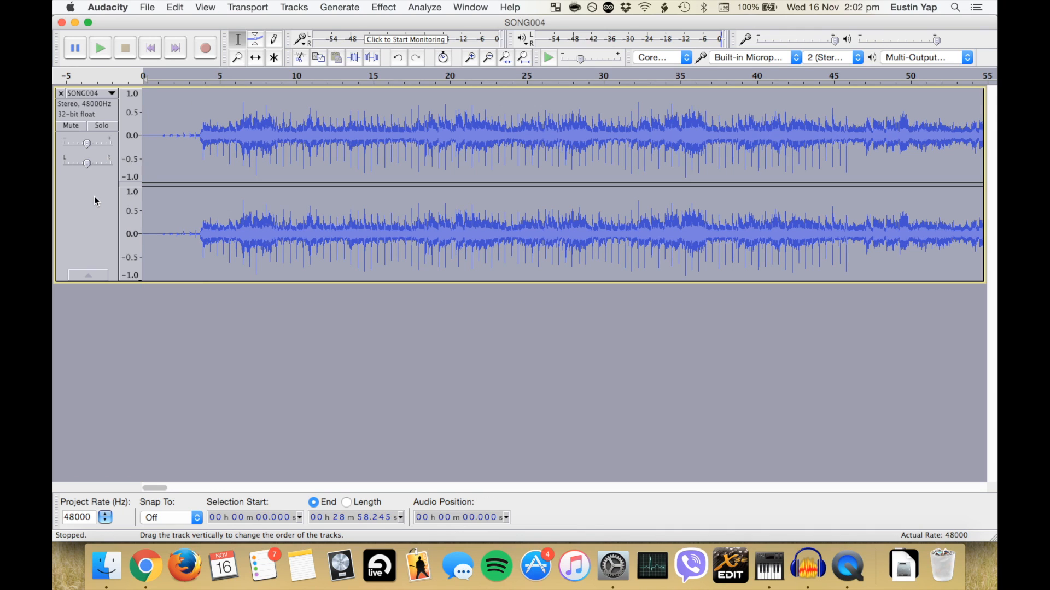
pyautogui.press('space')
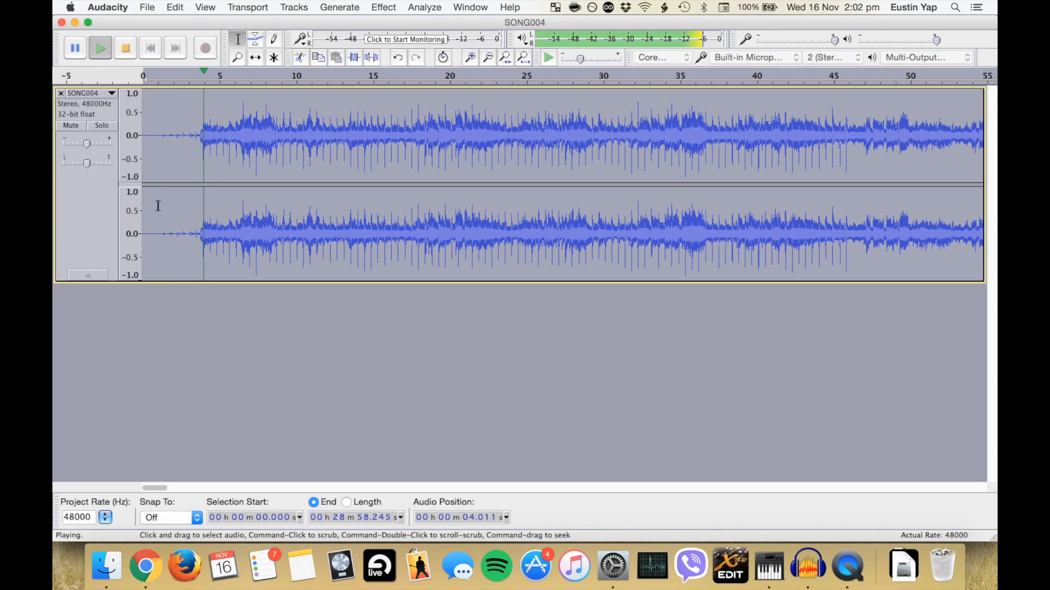
pyautogui.click(408, 126)
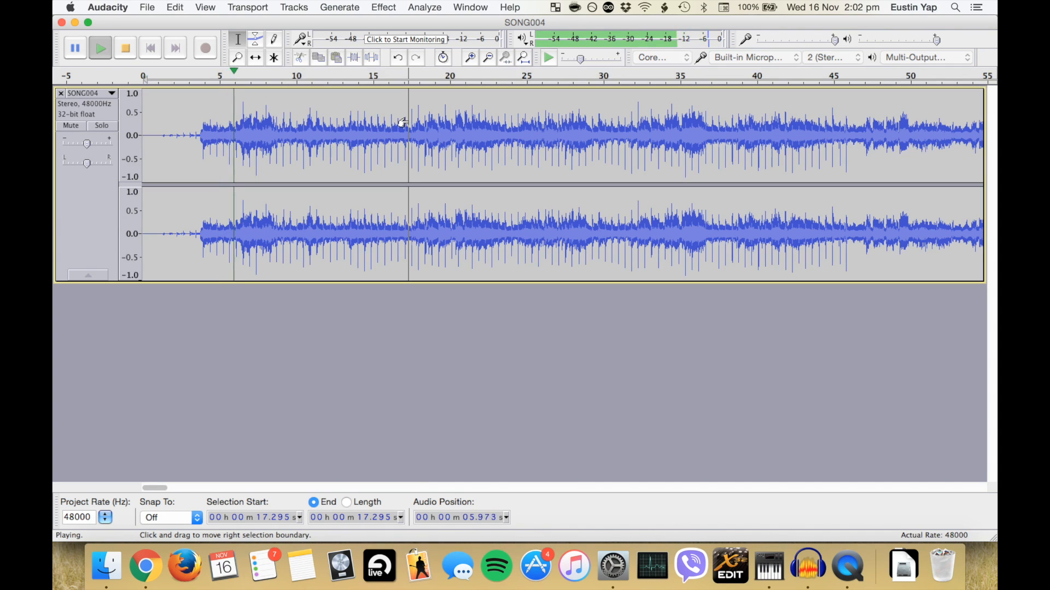
# Stop playback and apply Fade Out to the track's ending, from about 28:52.05 to 28:58.25.
pyautogui.click(526, 59)
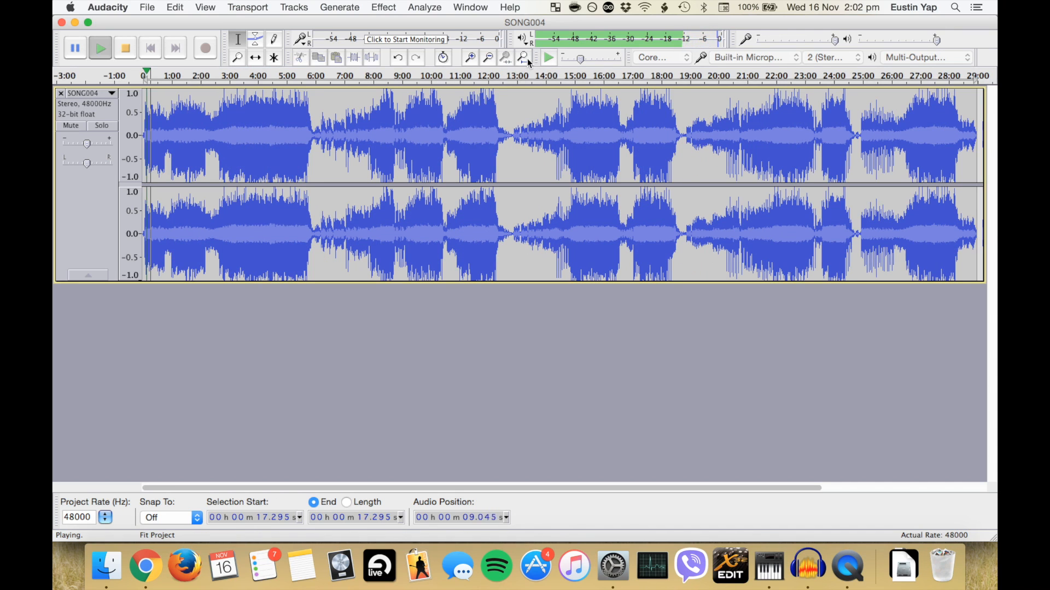
pyautogui.click(539, 131)
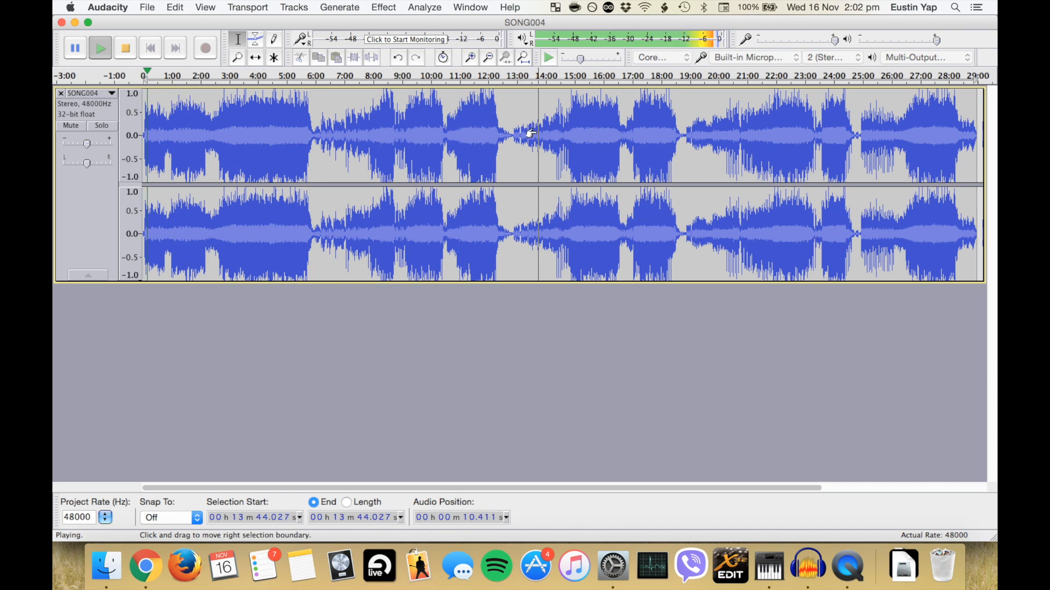
pyautogui.click(970, 125)
pyautogui.press('space')
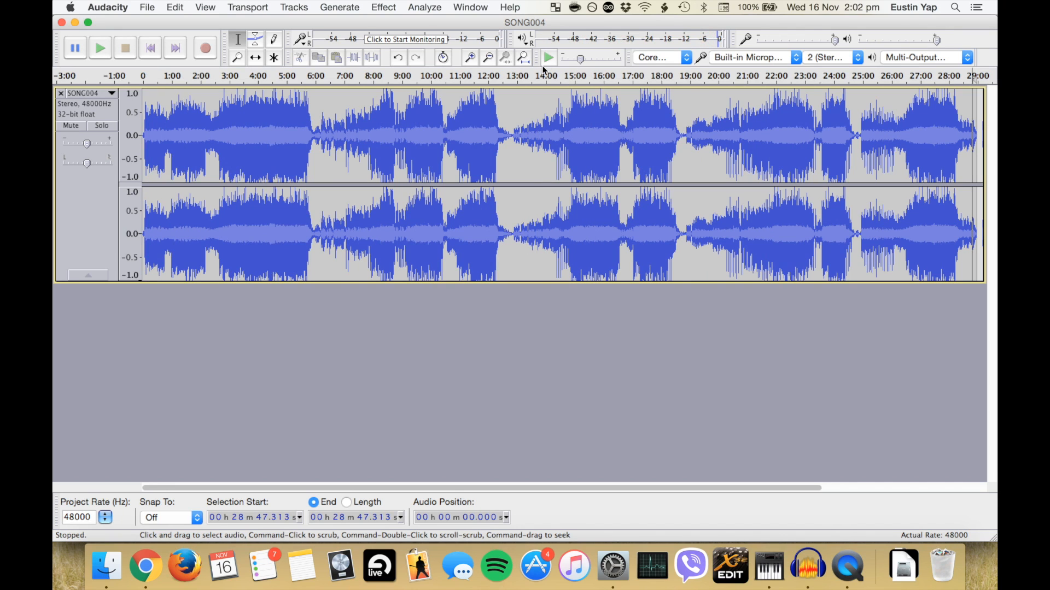
pyautogui.doubleClick(470, 57)
pyautogui.click(469, 57)
pyautogui.click(469, 56)
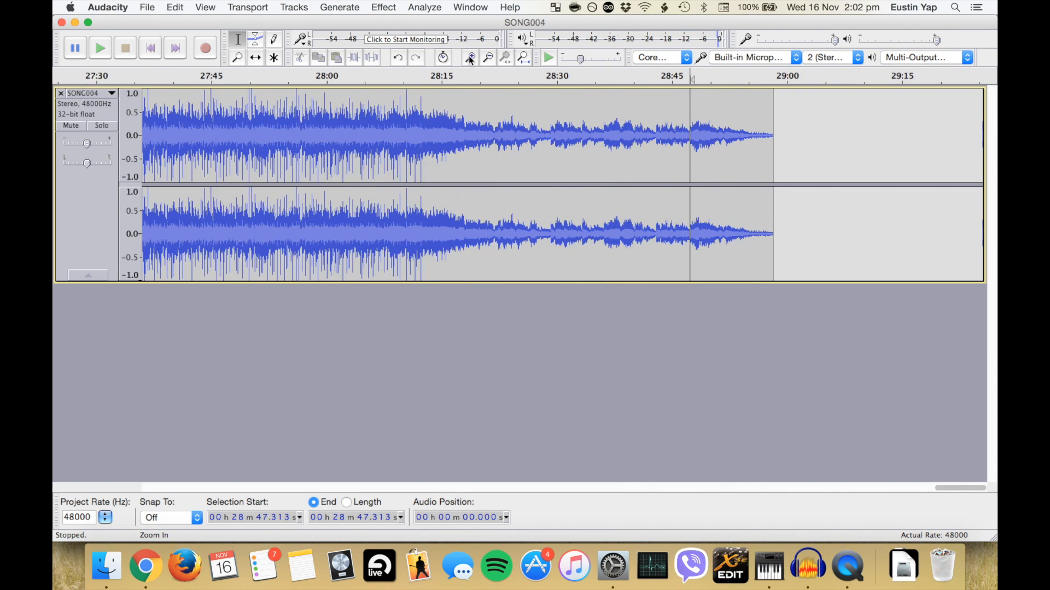
pyautogui.click(470, 57)
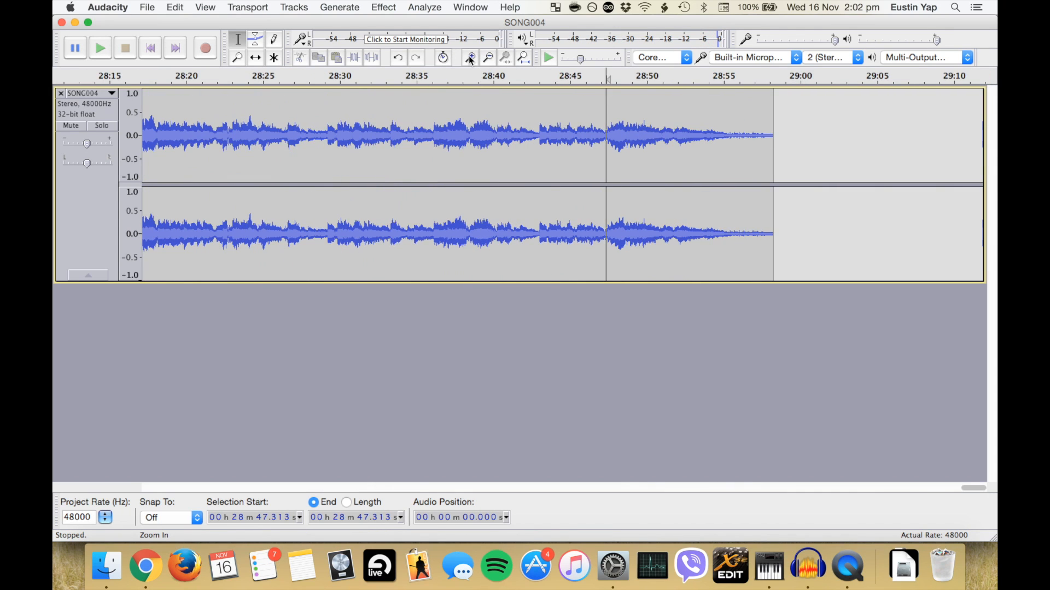
pyautogui.click(768, 141)
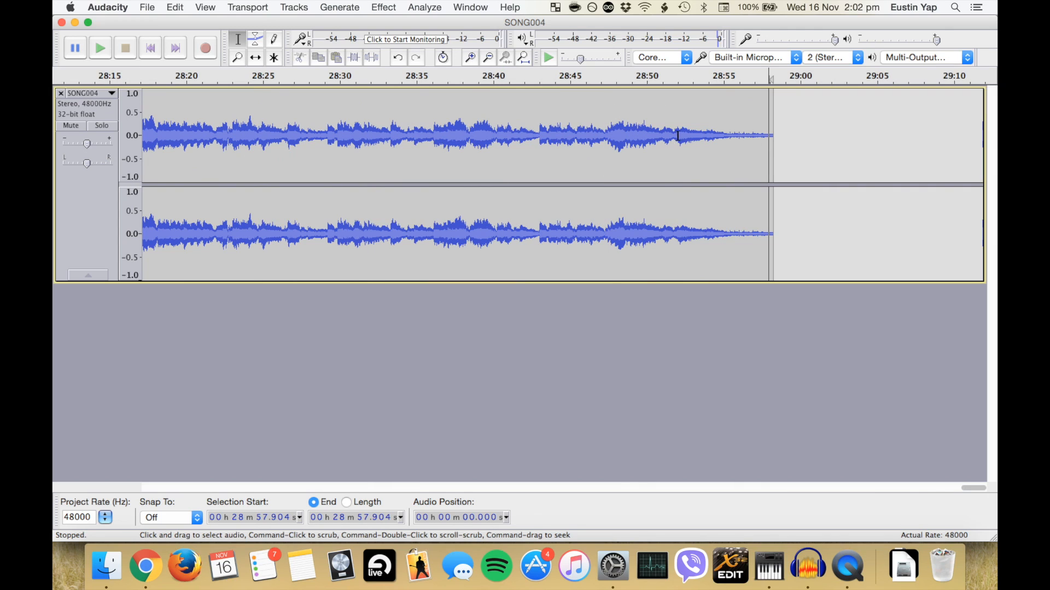
pyautogui.moveTo(678, 136); pyautogui.dragTo(774, 134)
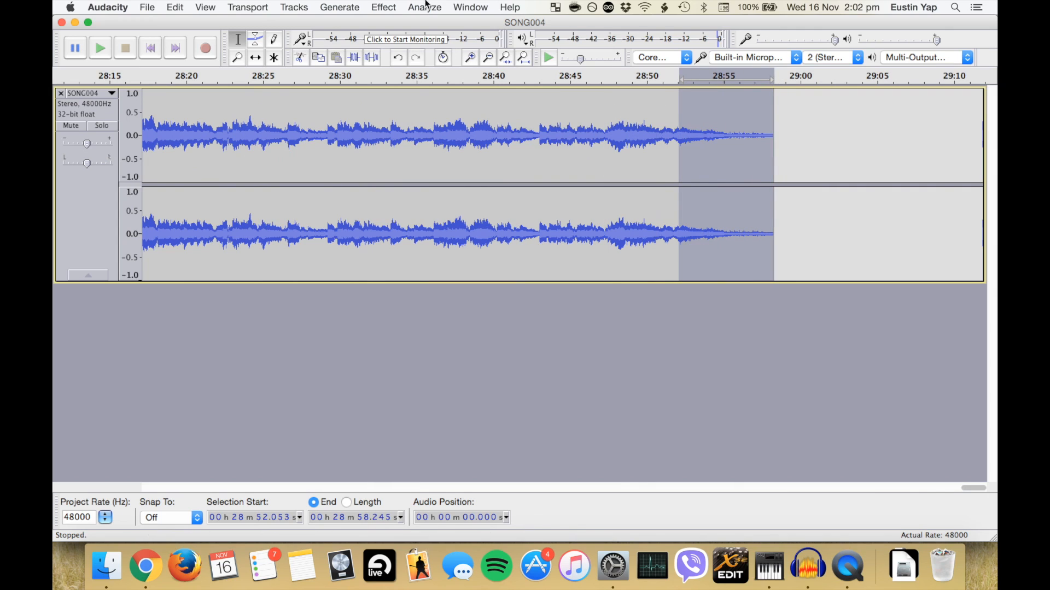
pyautogui.click(358, 8)
pyautogui.moveTo(382, 11)
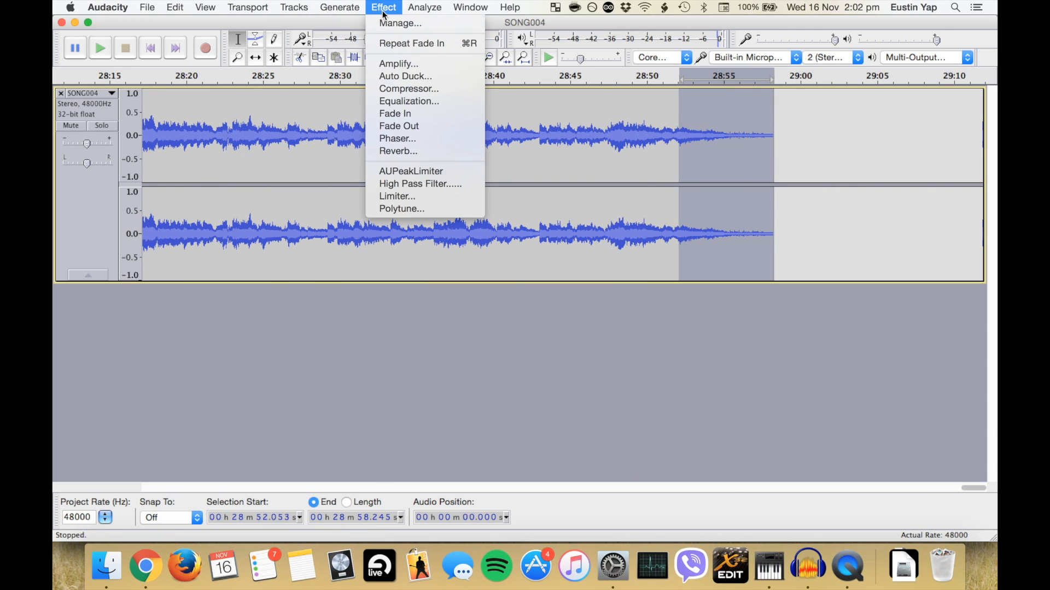
pyautogui.click(418, 126)
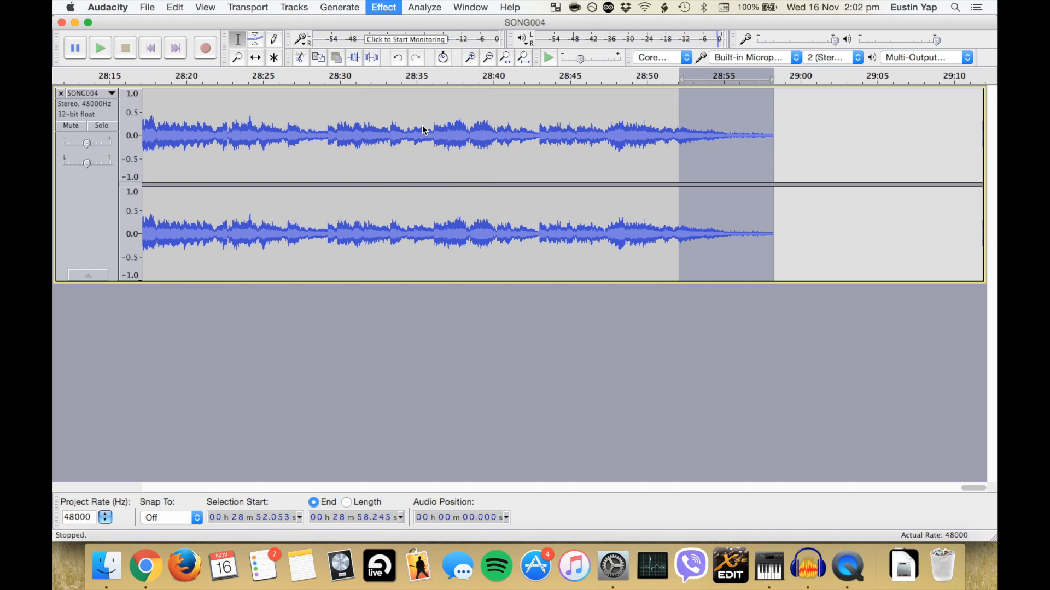
# Play the ending from about 28:52.57 to check the fade-out.
pyautogui.click(737, 122)
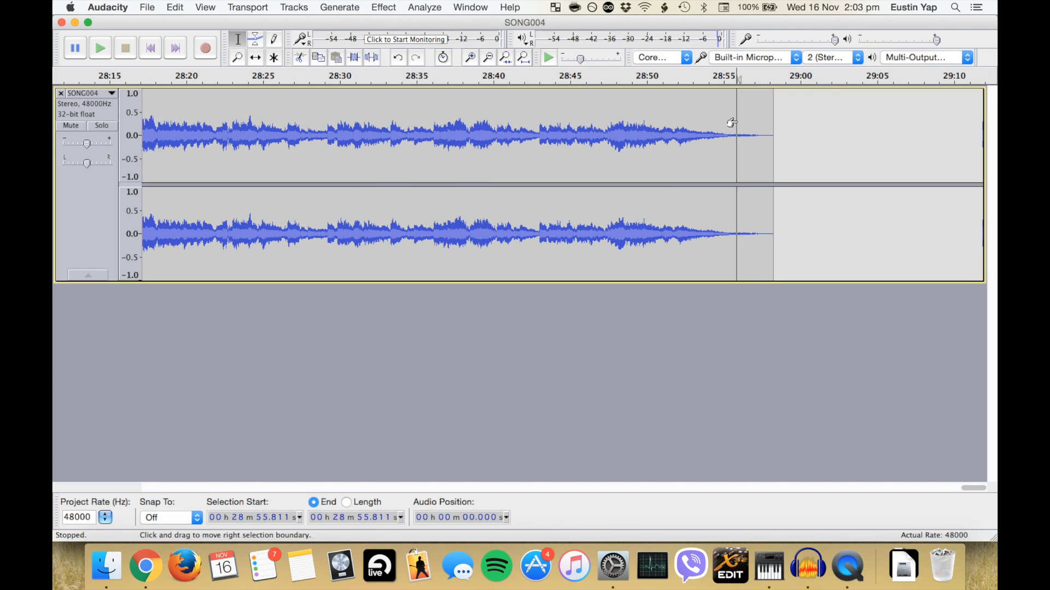
pyautogui.click(686, 82)
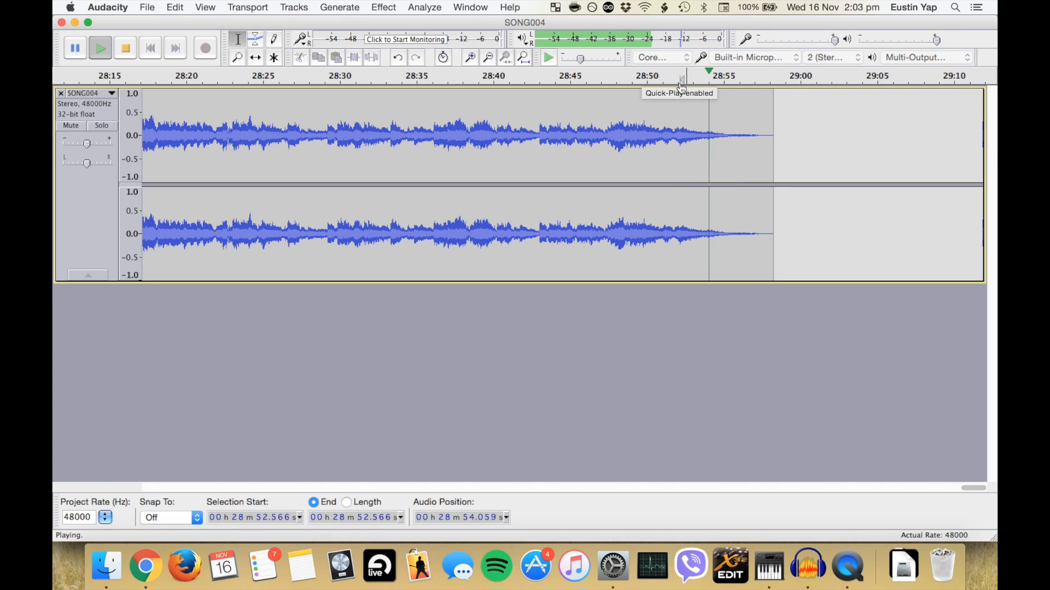
pyautogui.click(631, 131)
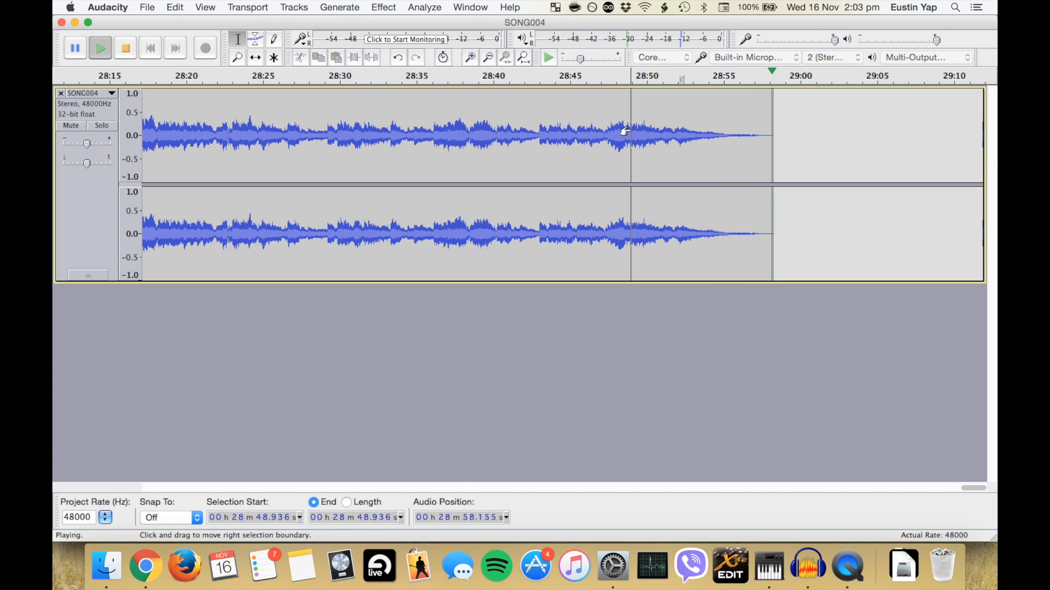
# Stop the playback of the ending and fit the whole SONG004 track in the view.
pyautogui.click(538, 131)
pyautogui.press('space')
pyautogui.press('space')
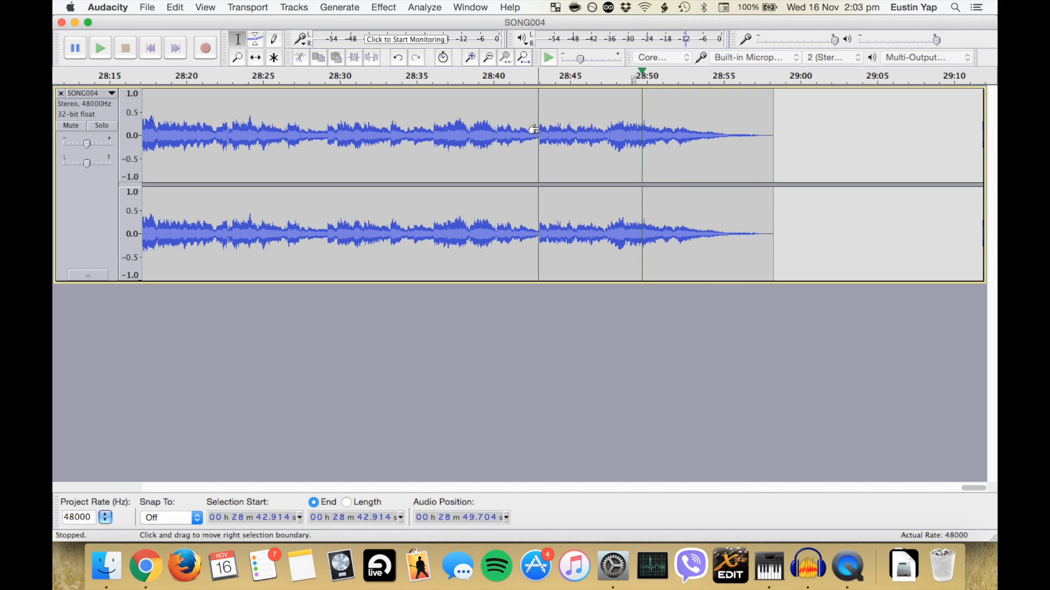
pyautogui.click(74, 209)
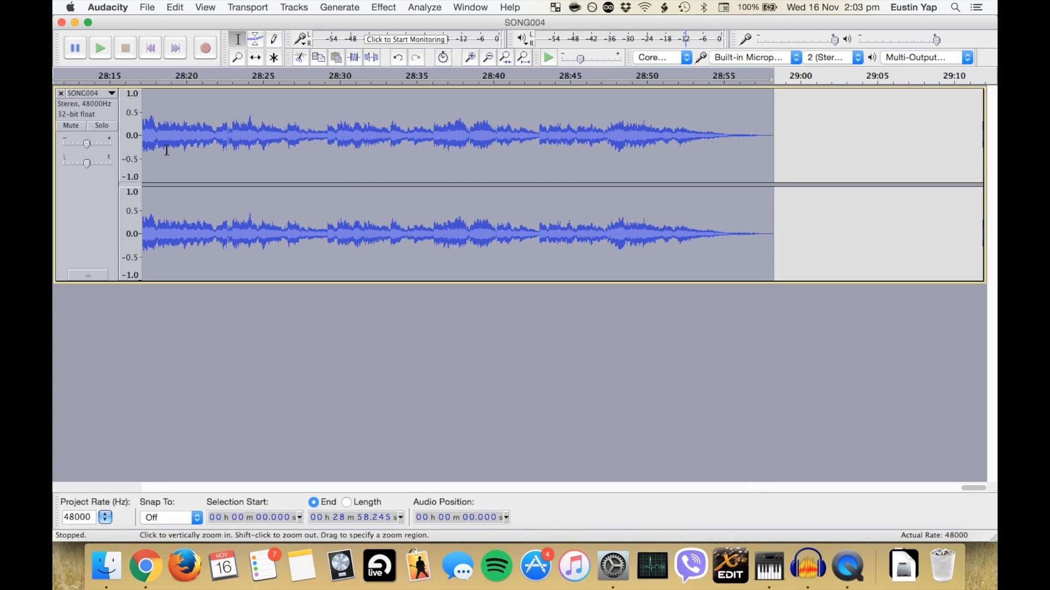
pyautogui.click(521, 60)
pyautogui.click(467, 145)
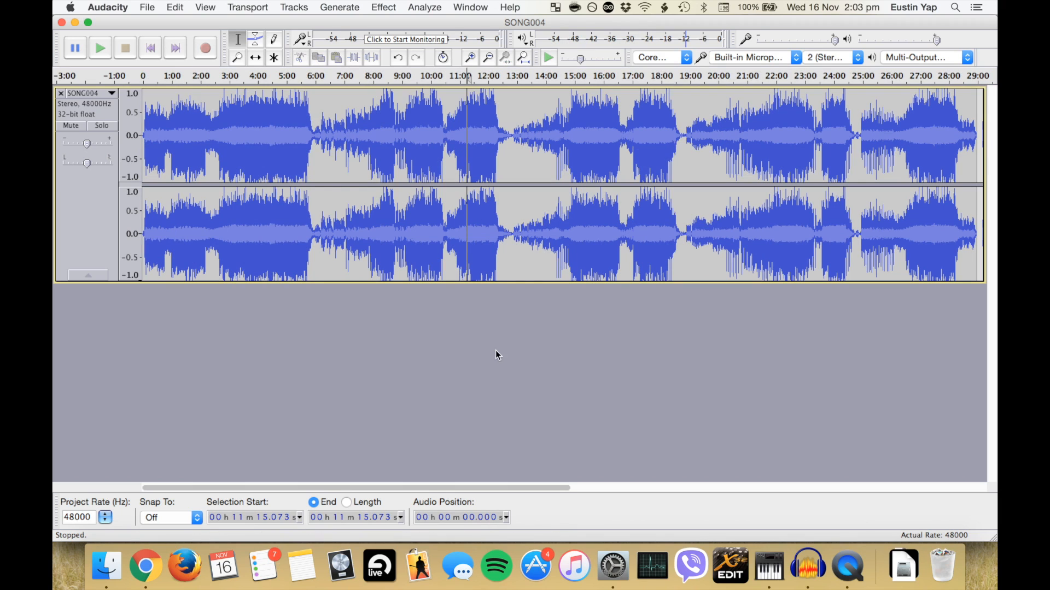
# Select the whole track, start exporting the selected audio, and choose the Subiaco Church folder inside Recordings as the destination.
pyautogui.click(82, 229)
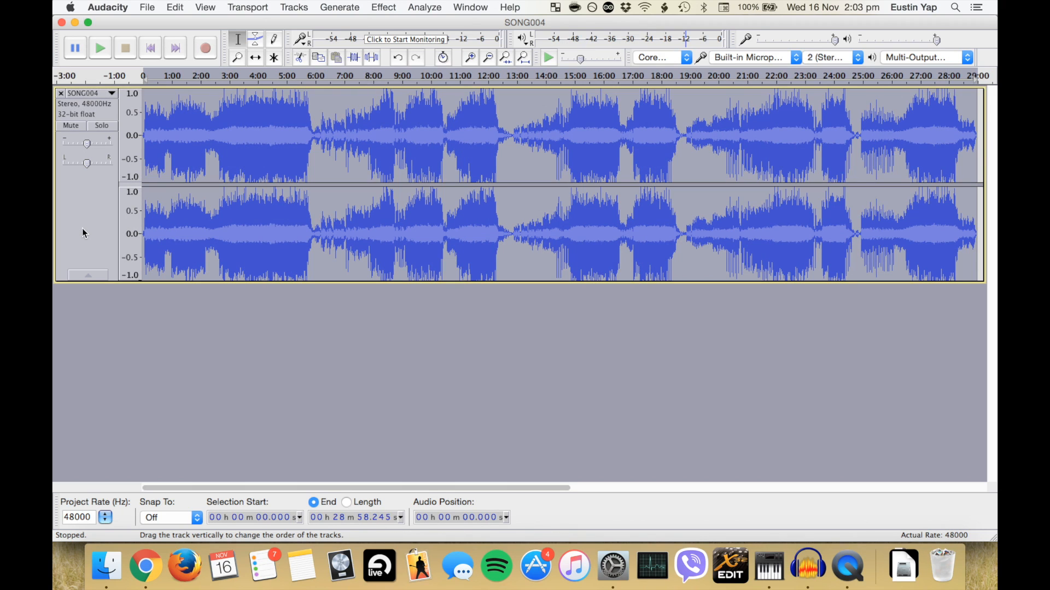
pyautogui.click(155, 8)
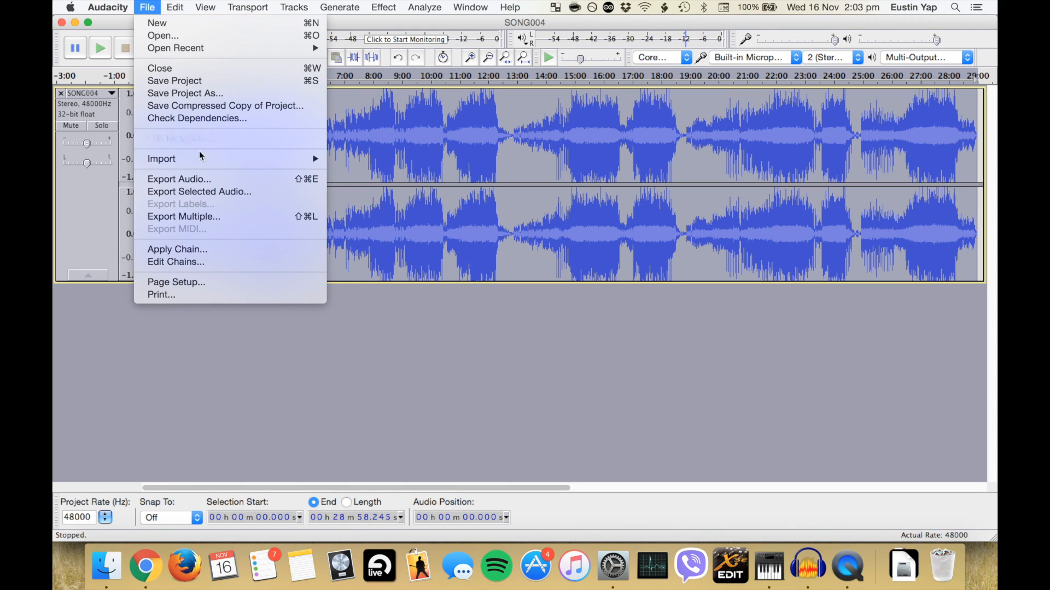
pyautogui.click(282, 196)
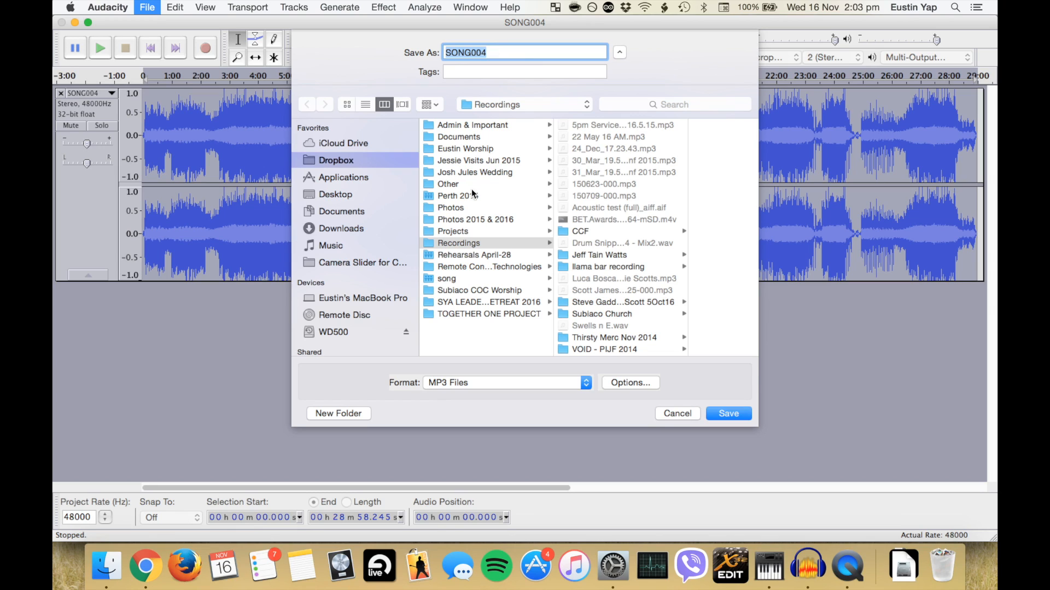
pyautogui.click(488, 246)
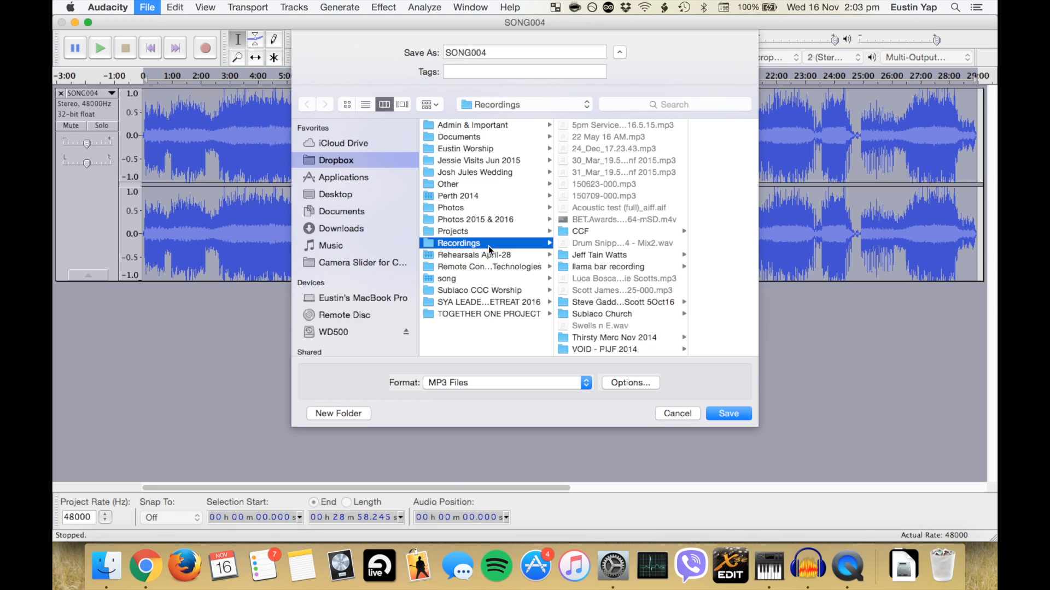
pyautogui.scroll(-2, 671, 273)
pyautogui.scroll(-3, 672, 278)
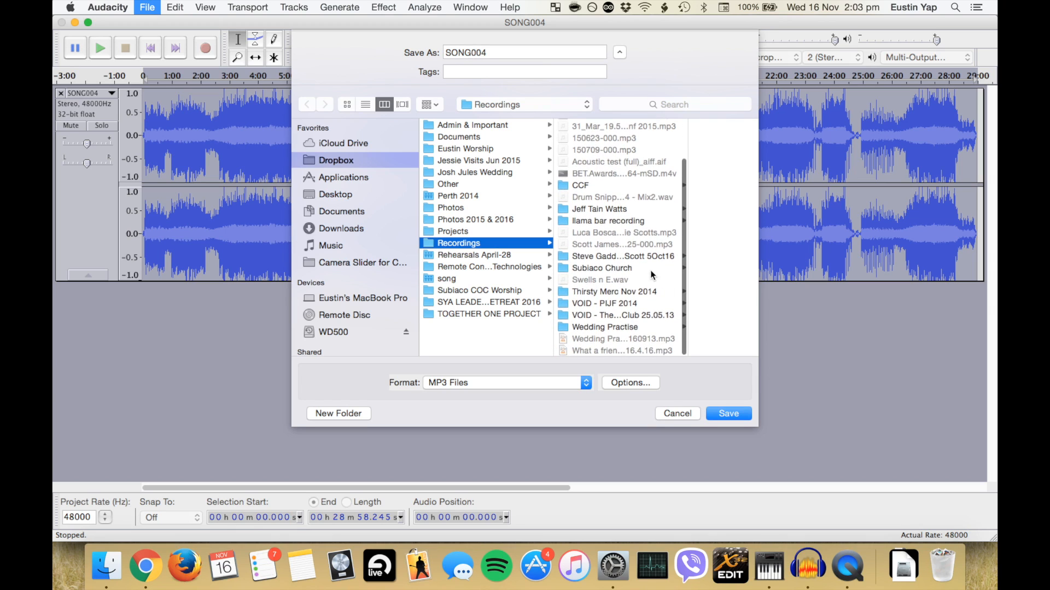
pyautogui.click(629, 268)
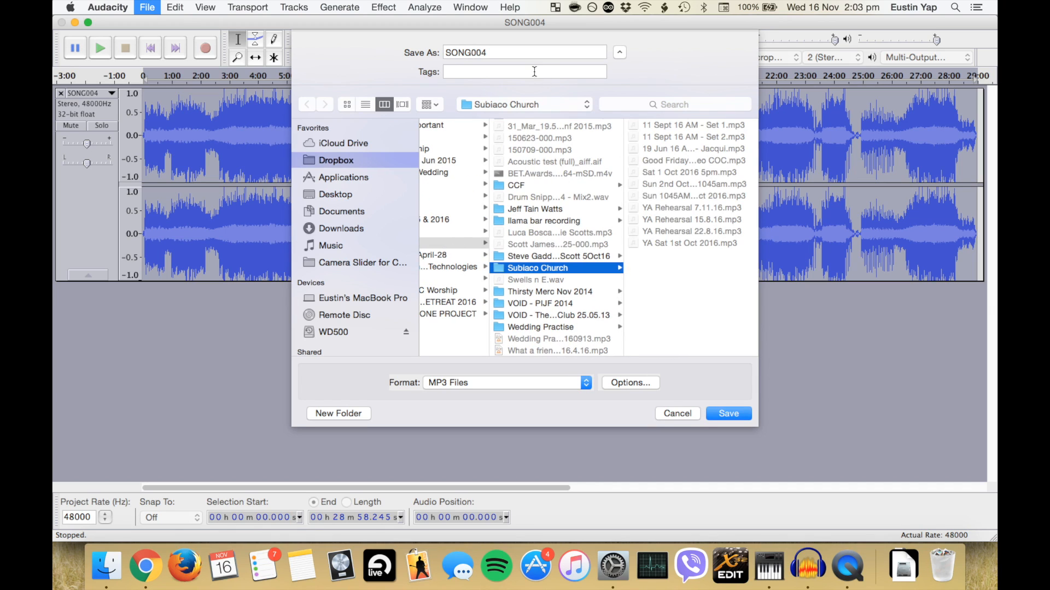
# Name the export YA Sat 12th Nov 2016.mp3 and set its MP3 options to constant 192 kbps stereo.
pyautogui.doubleClick(514, 56)
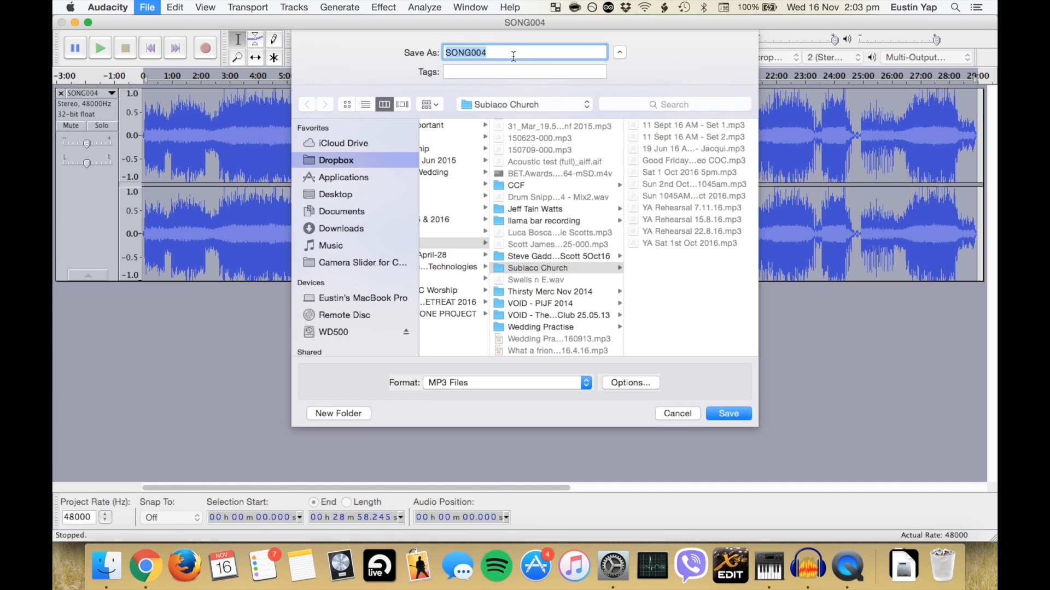
pyautogui.write('YA Sat 12th Nov 2016.mp3')
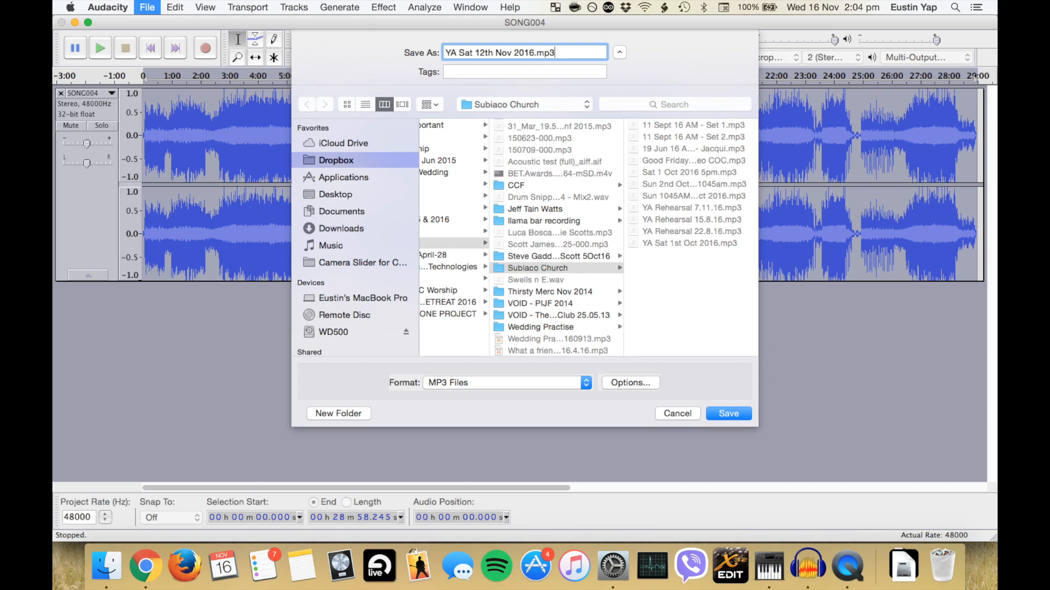
pyautogui.click(623, 384)
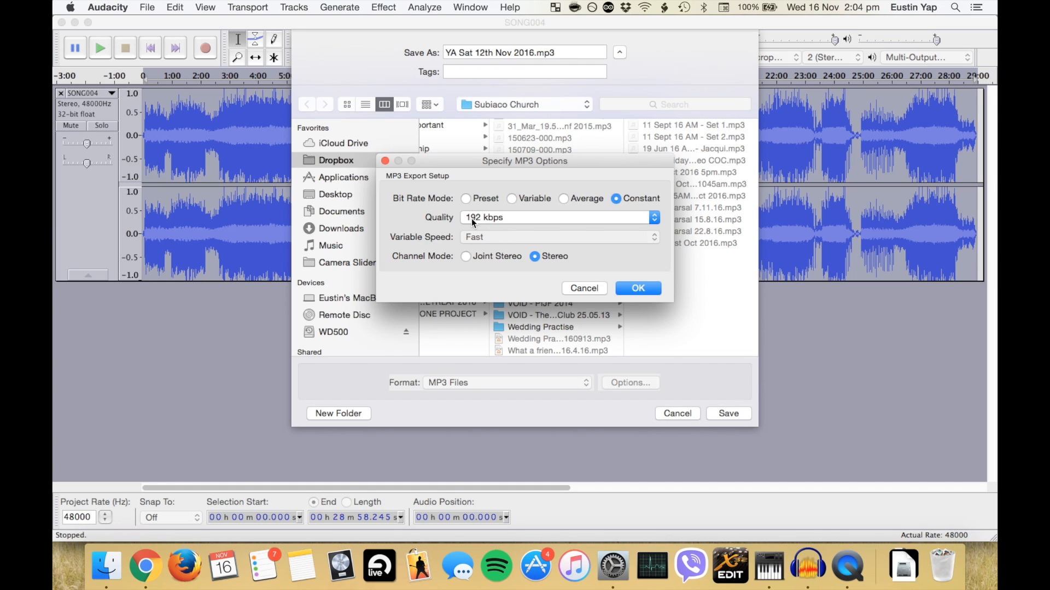
pyautogui.click(616, 199)
pyautogui.click(624, 292)
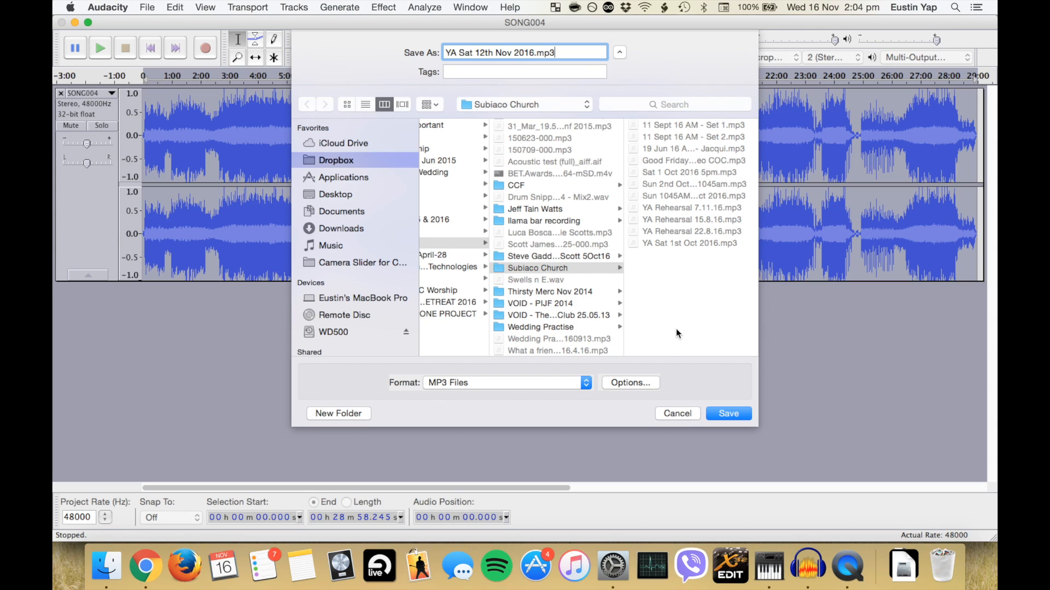
# Save the MP3 export and accept the metadata as it stands.
pyautogui.click(565, 69)
pyautogui.click(571, 52)
pyautogui.click(729, 414)
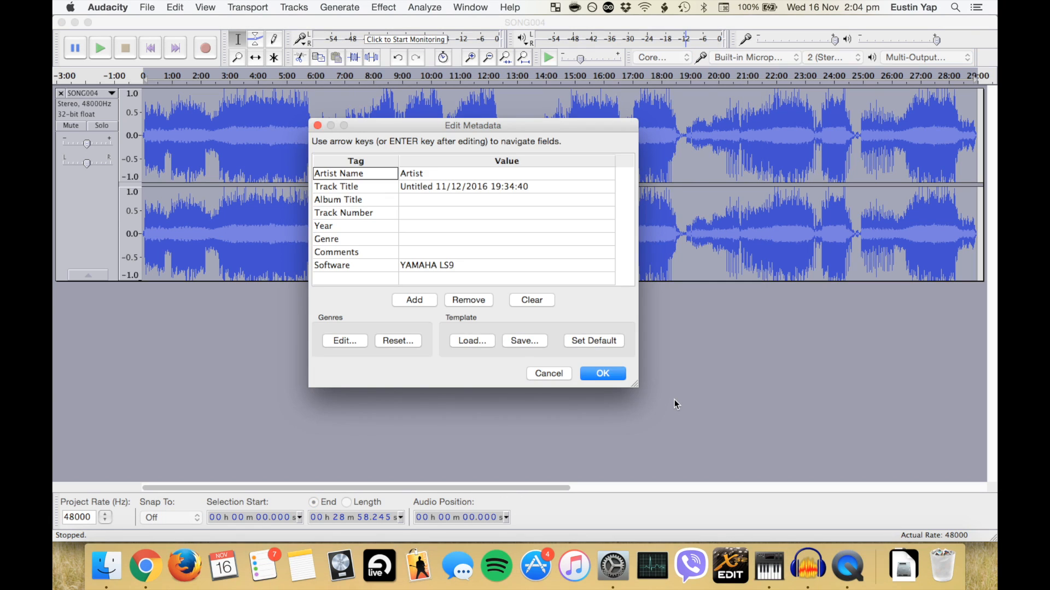
pyautogui.press('Return')
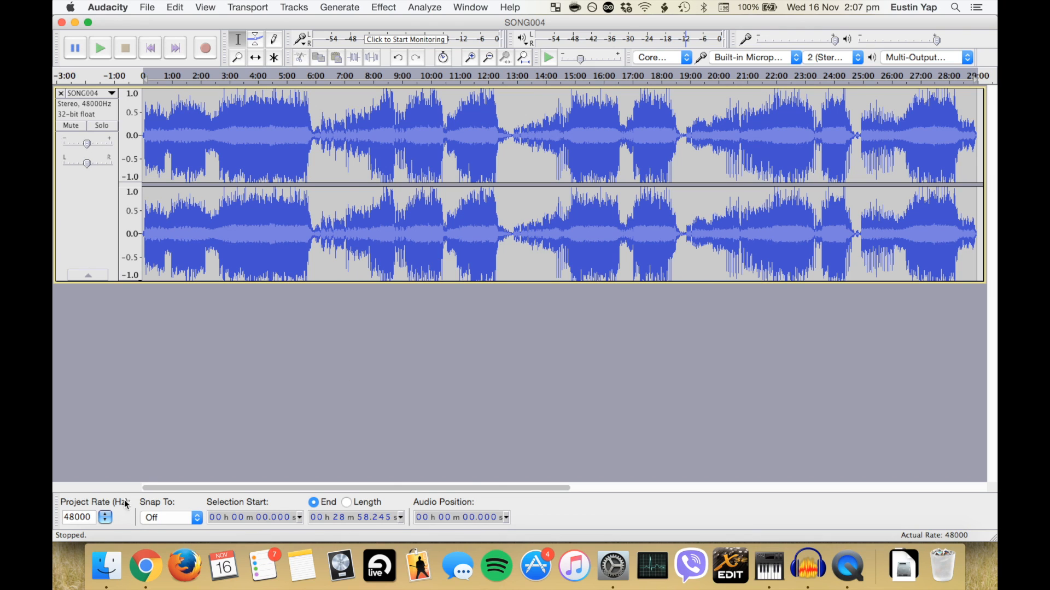
# Switch to Finder, open Dropbox > Recordings > Subiaco Church, and widen the file column until full file names are readable.
pyautogui.click(111, 568)
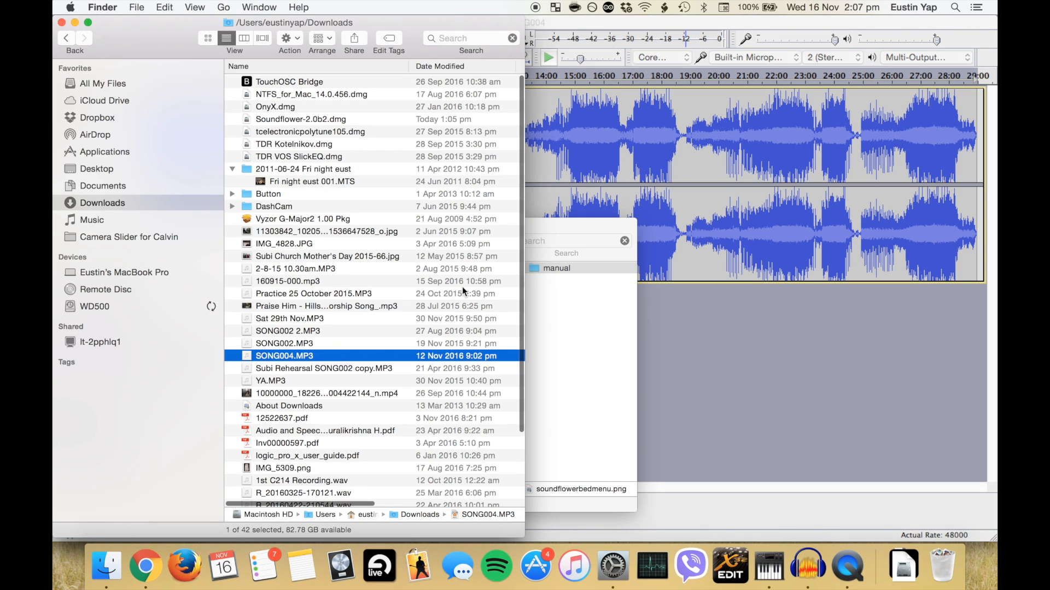
pyautogui.click(99, 117)
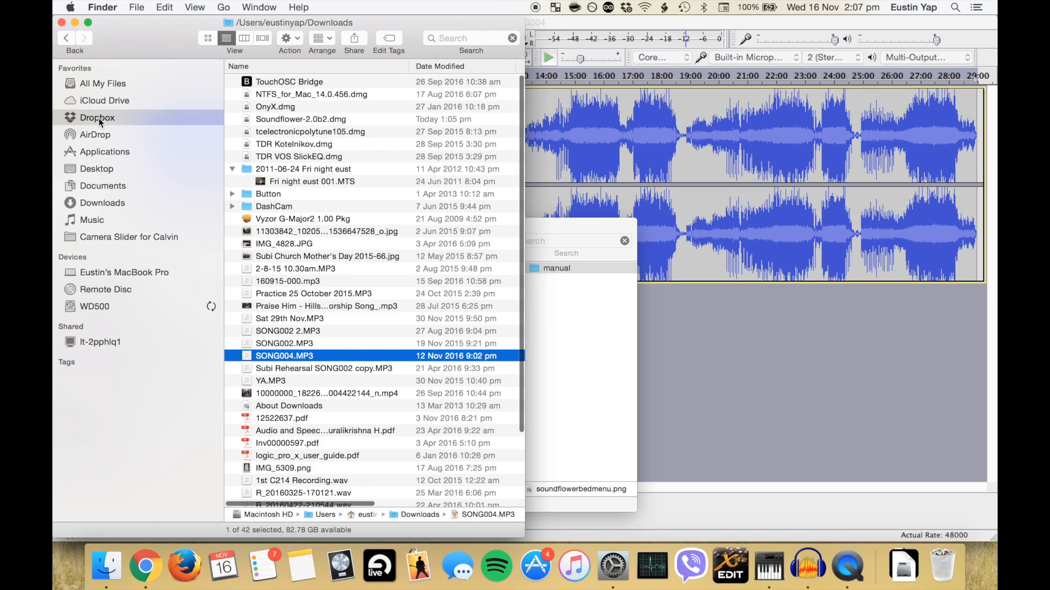
pyautogui.click(262, 183)
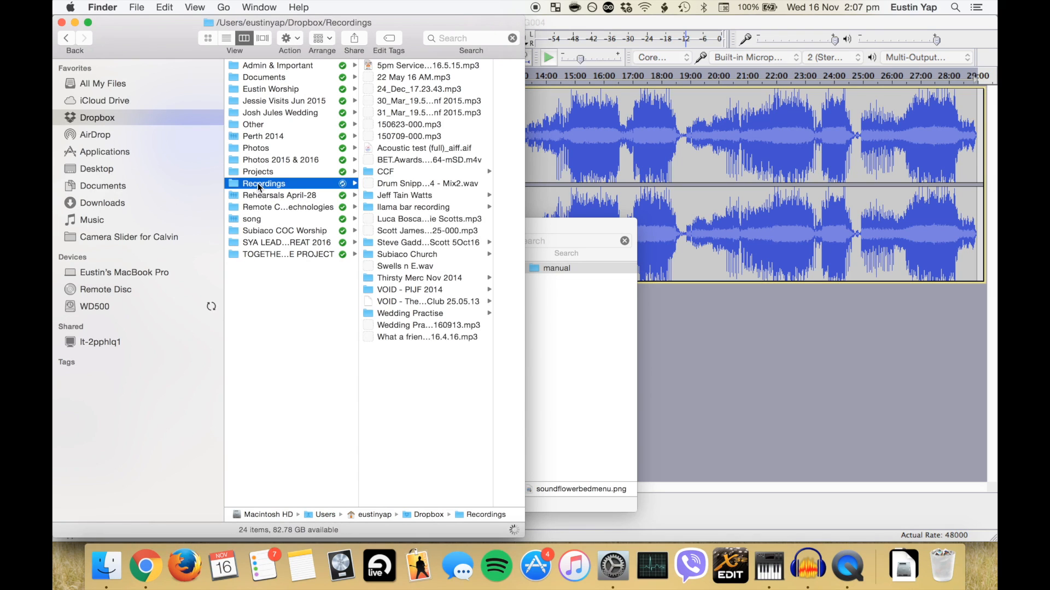
pyautogui.click(393, 256)
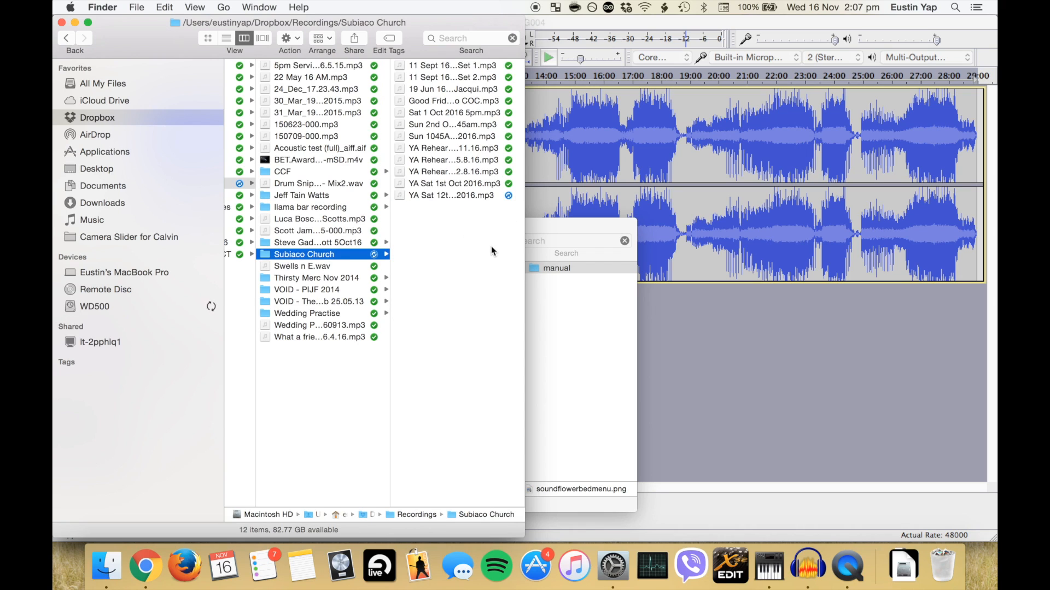
pyautogui.press('alt+super+f')
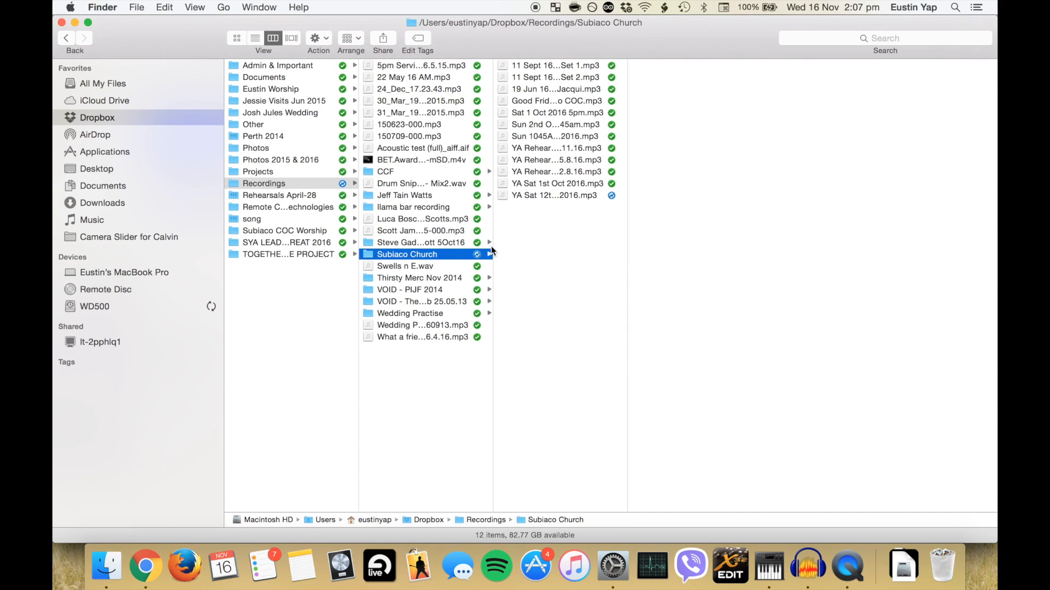
pyautogui.click(572, 197)
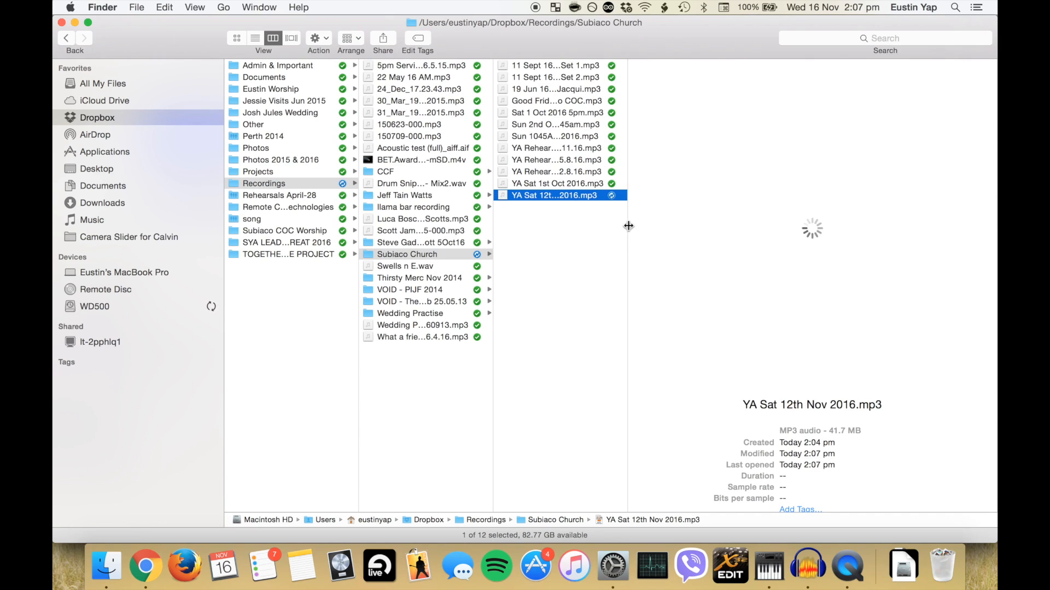
pyautogui.moveTo(628, 225); pyautogui.dragTo(780, 226)
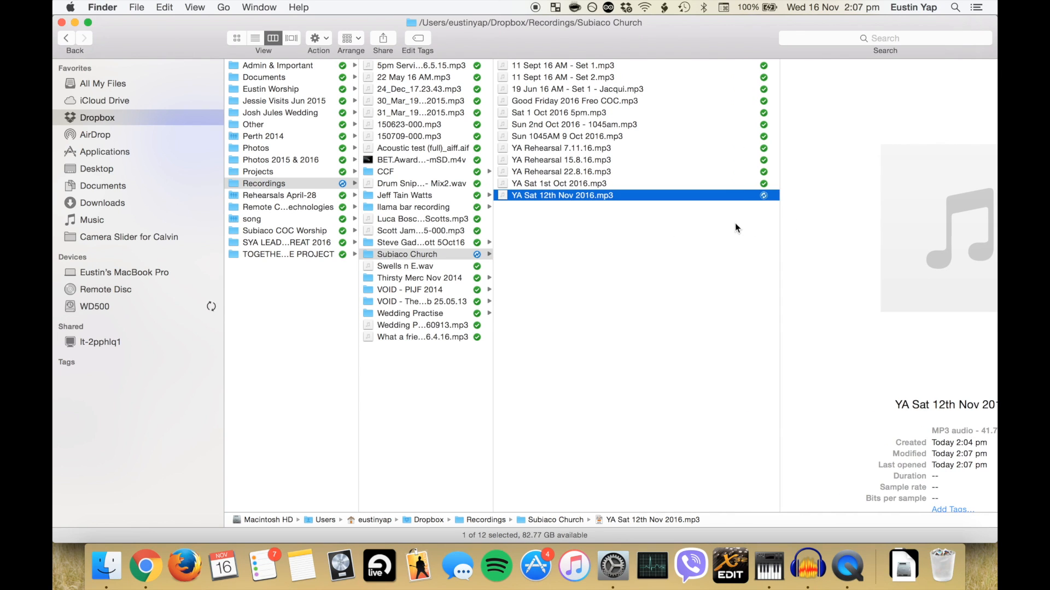
# Open the exported YA Sat 12th Nov 2016.mp3 with VLC.
pyautogui.click(740, 183)
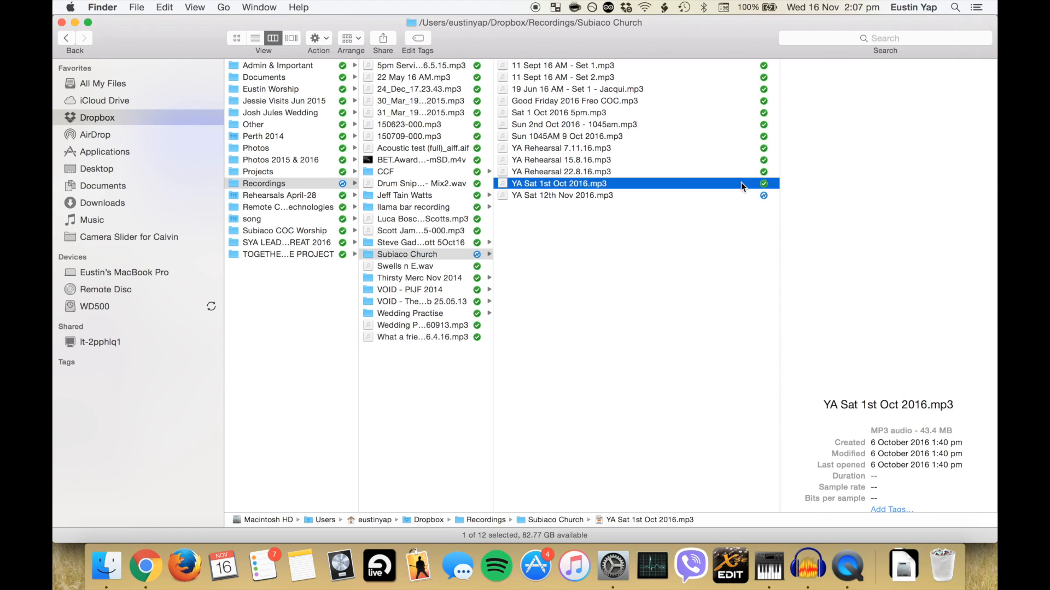
pyautogui.click(705, 195)
pyautogui.click(651, 195)
pyautogui.rightClick(651, 195)
pyautogui.moveTo(689, 202)
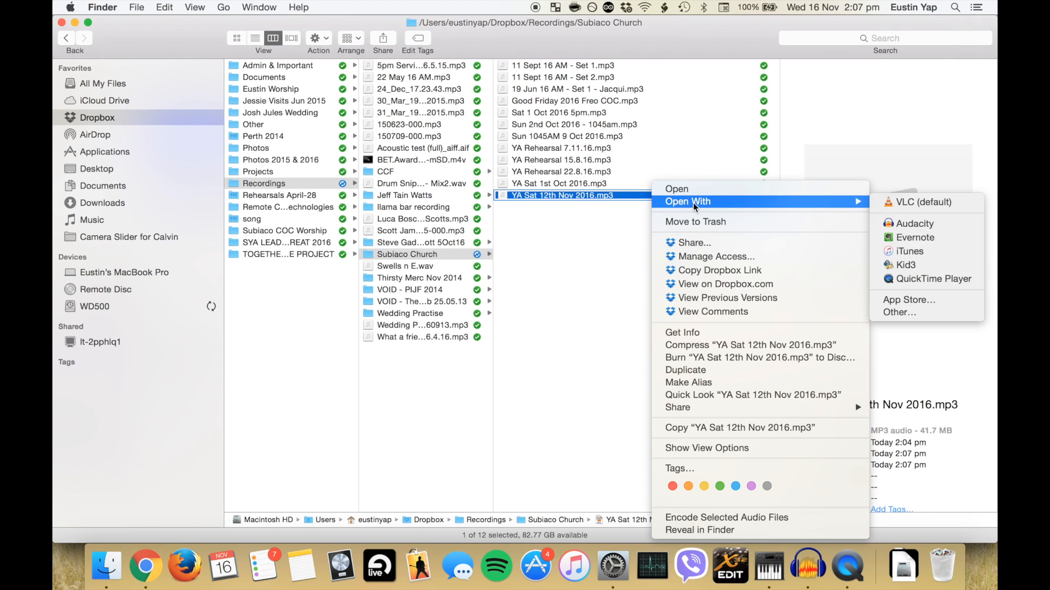
pyautogui.click(909, 203)
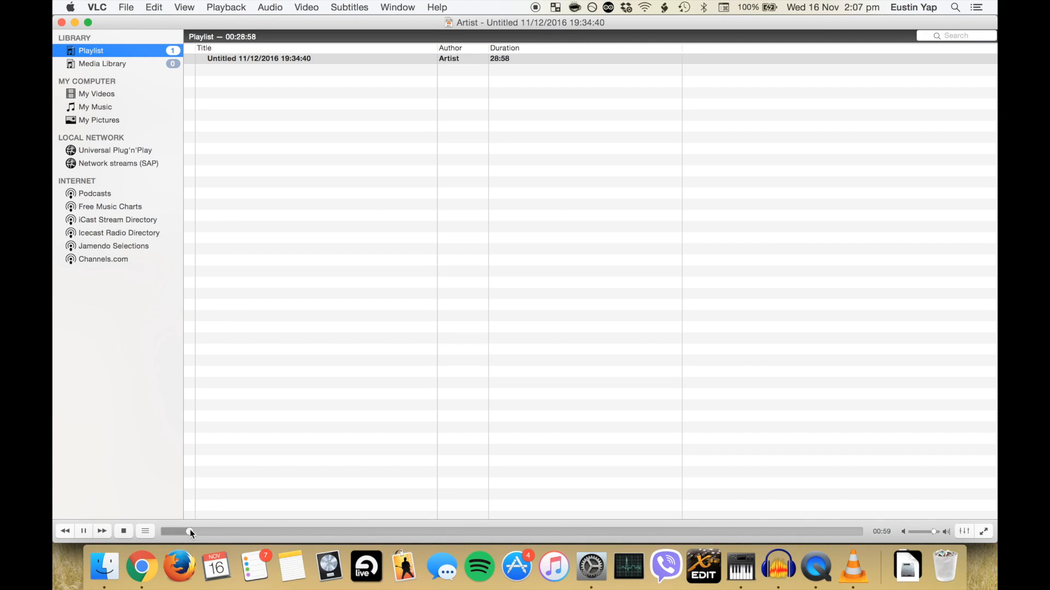
# Sample the exported recording by playing successive points, including about 5:14, 10:05, 15:23, 20:26 and 27:05.
pyautogui.click(221, 531)
pyautogui.click(250, 531)
pyautogui.click(290, 531)
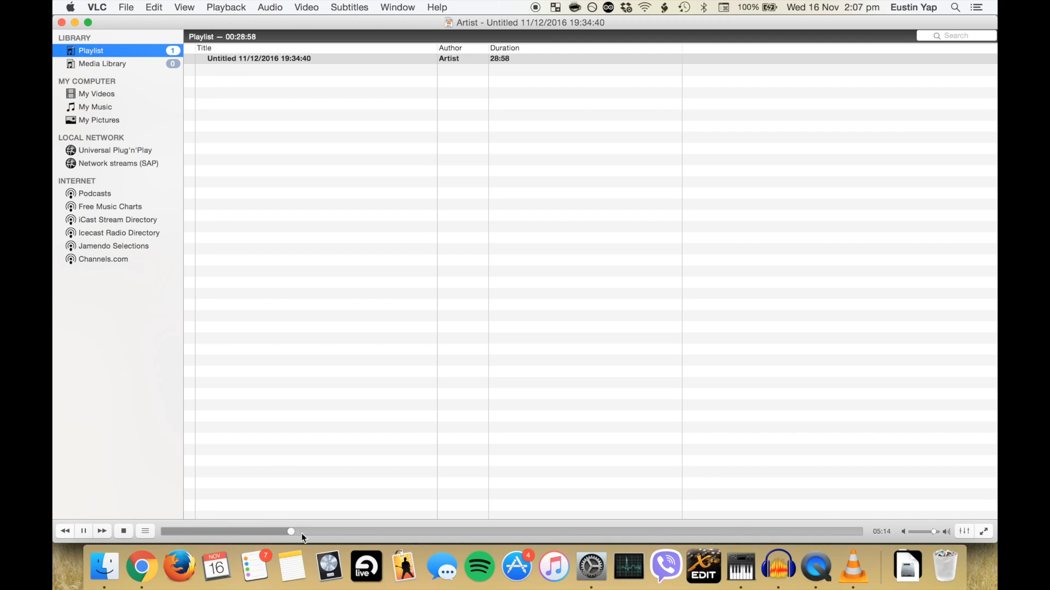
pyautogui.click(323, 531)
pyautogui.click(407, 531)
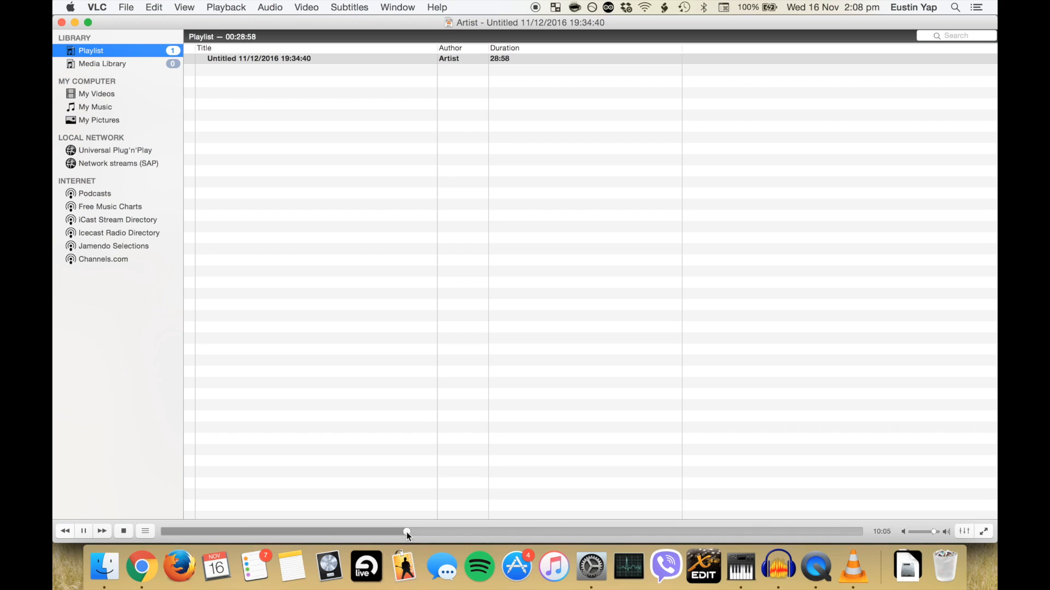
pyautogui.click(532, 531)
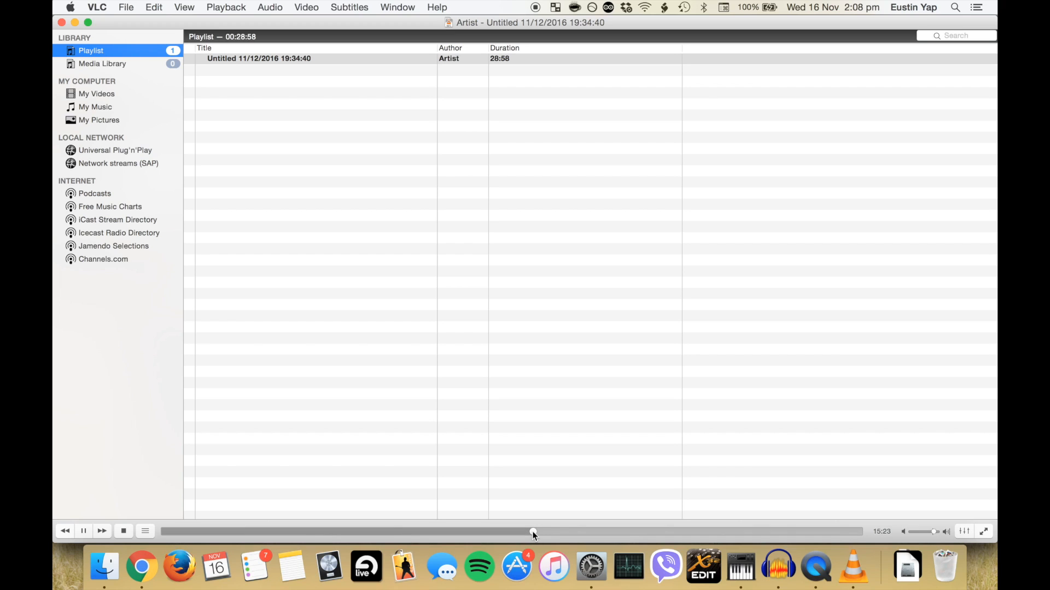
pyautogui.click(653, 532)
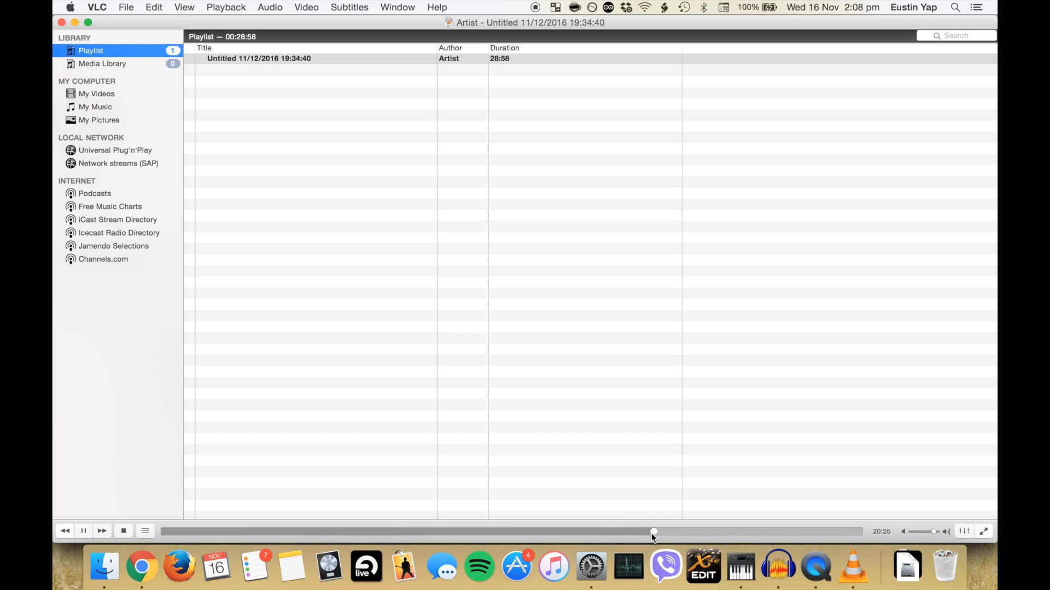
pyautogui.click(740, 531)
pyautogui.click(811, 532)
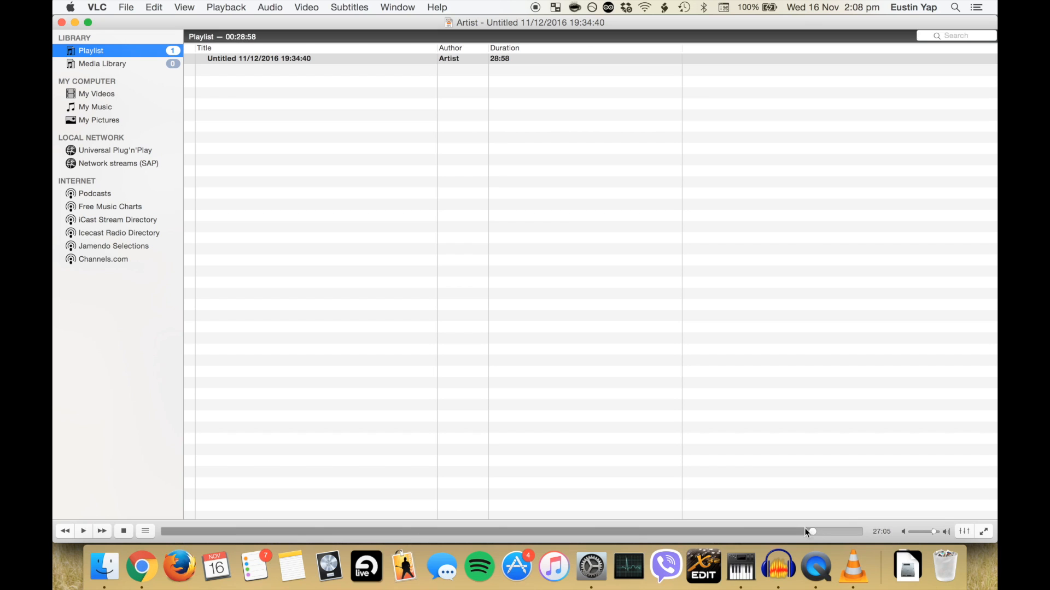
# Quit VLC and return through Finder to the SONG004 project in Audacity.
pyautogui.click(432, 245)
pyautogui.press('super+Tab')
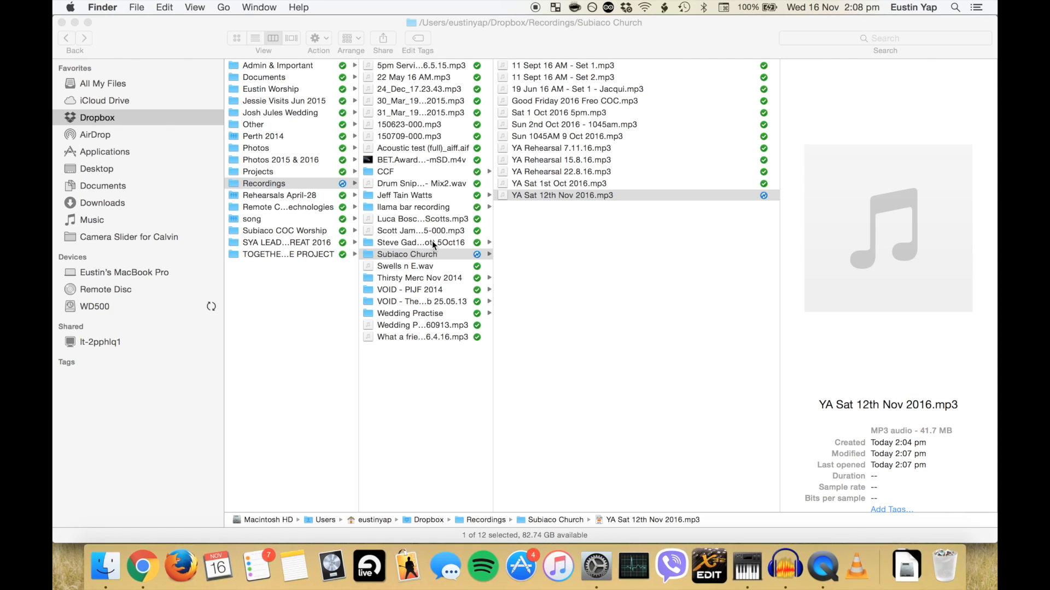
pyautogui.click(561, 254)
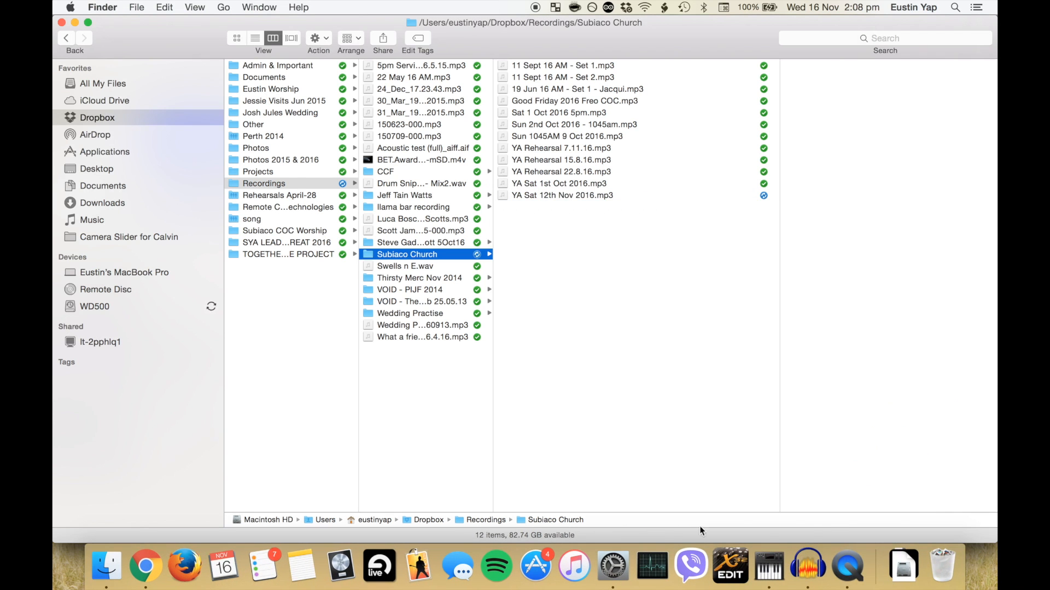
pyautogui.click(808, 566)
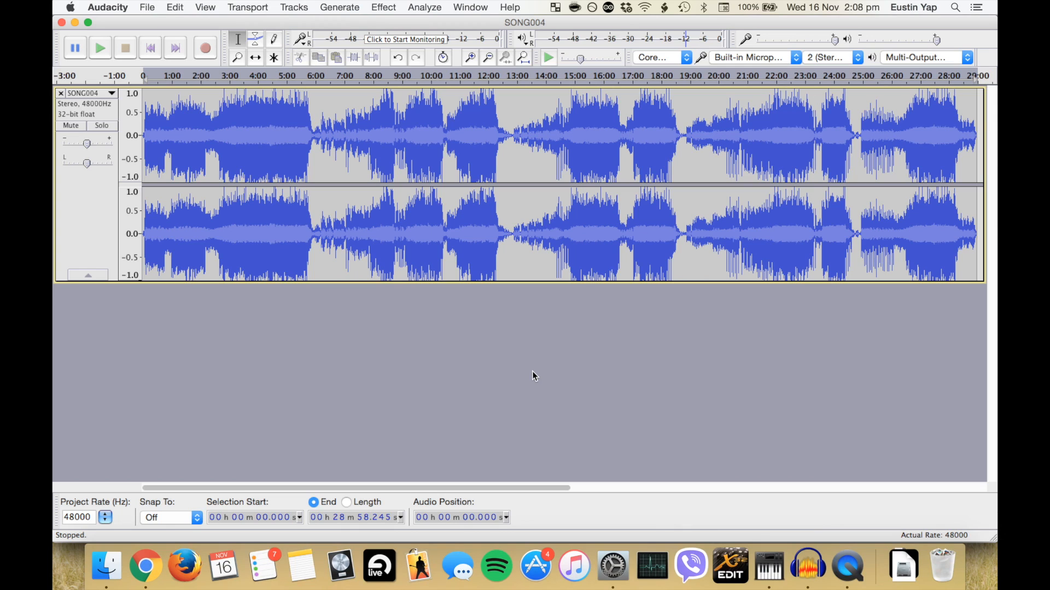